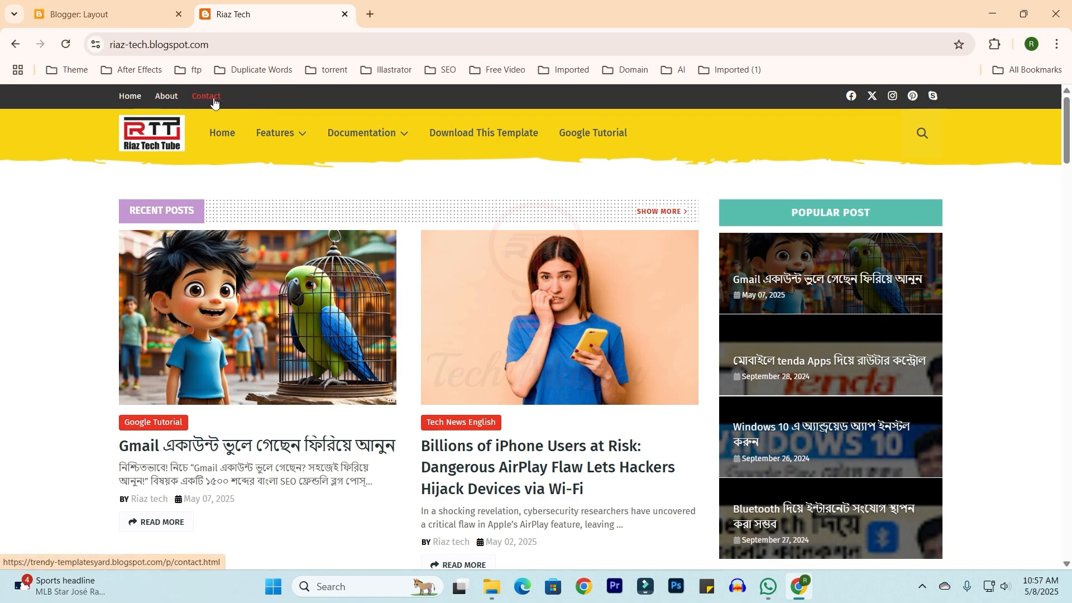
Inspect the About and Contact URLs in the Top Navigation link list, then close it without changes
click(130, 13)
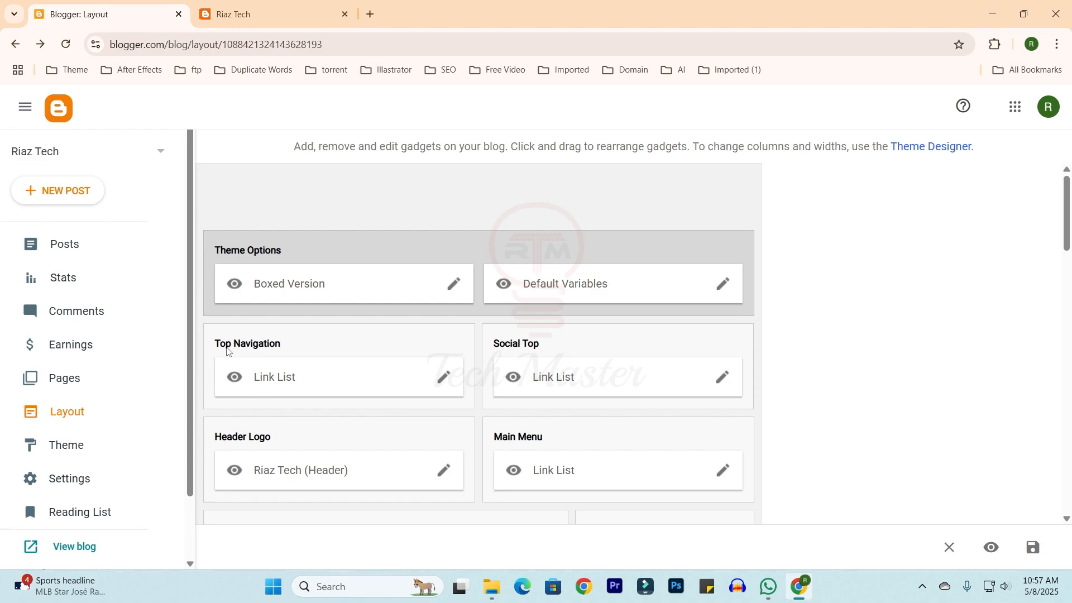
click(444, 380)
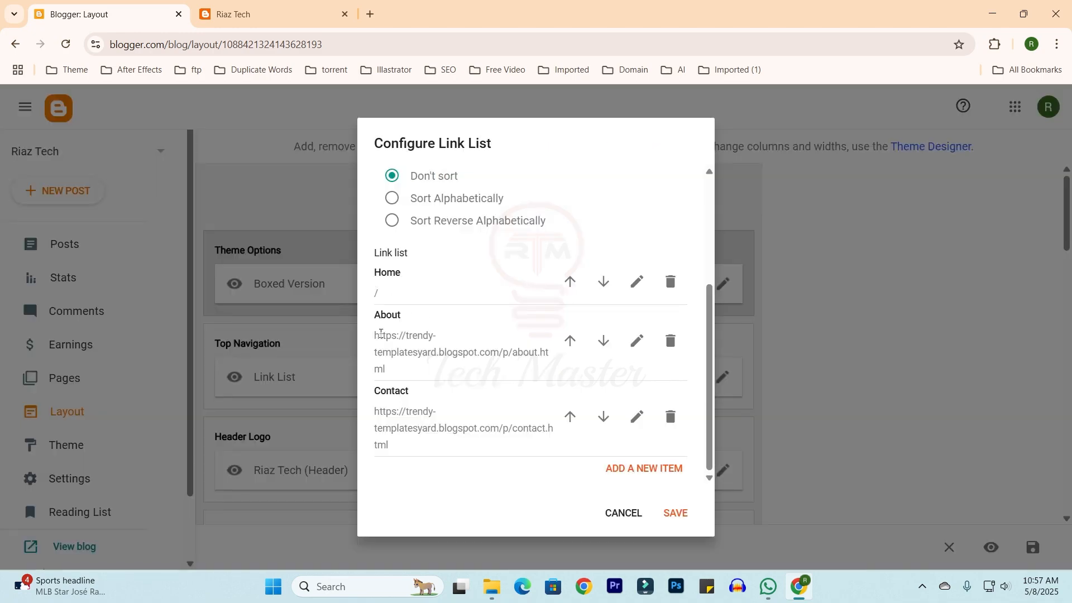
drag(374, 339, 553, 373)
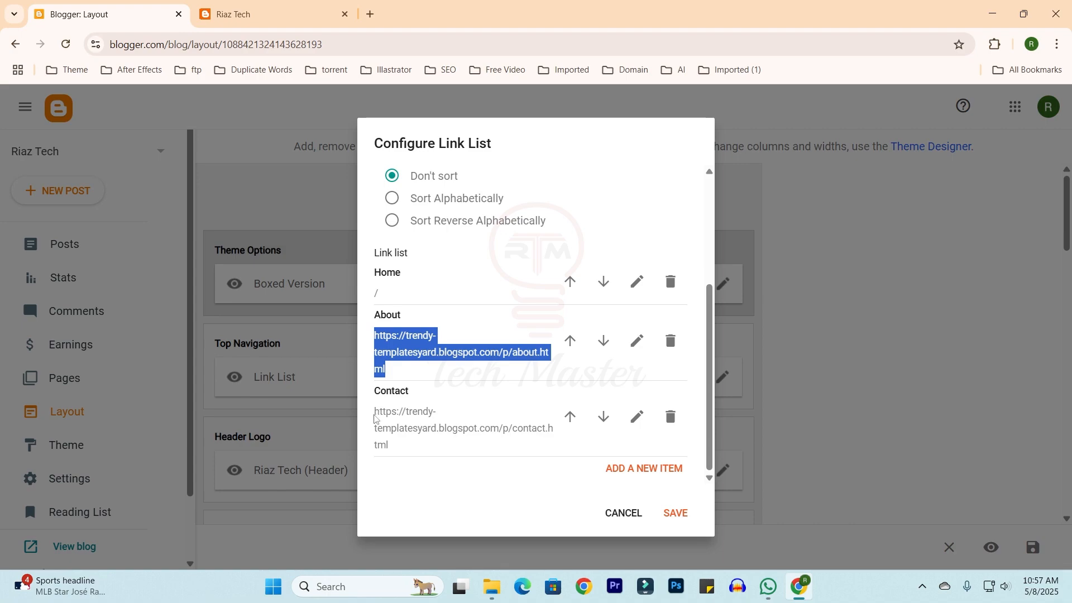
drag(374, 418, 388, 450)
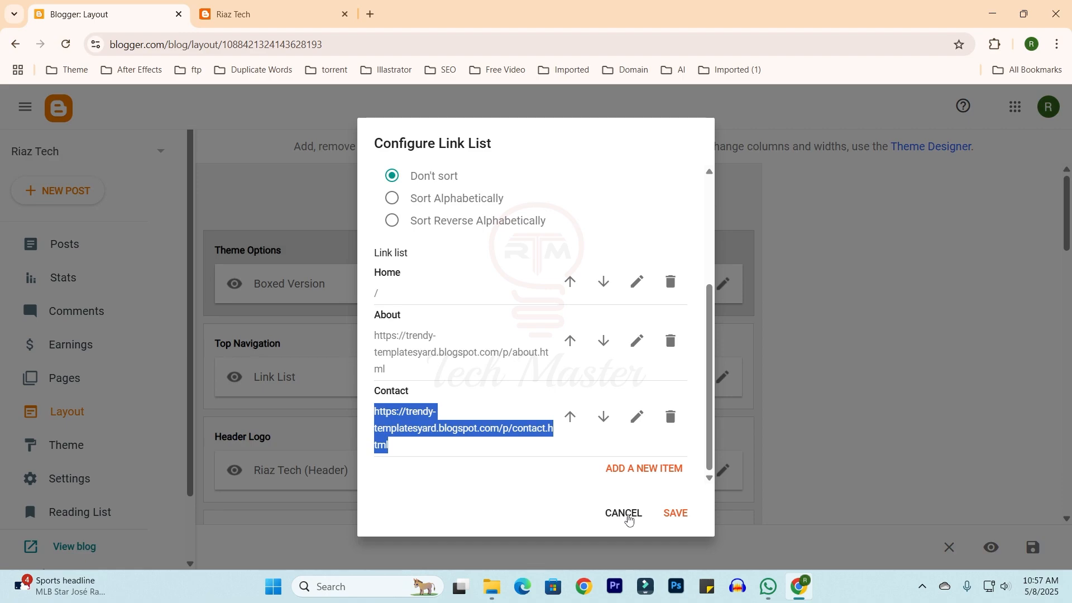
click(626, 515)
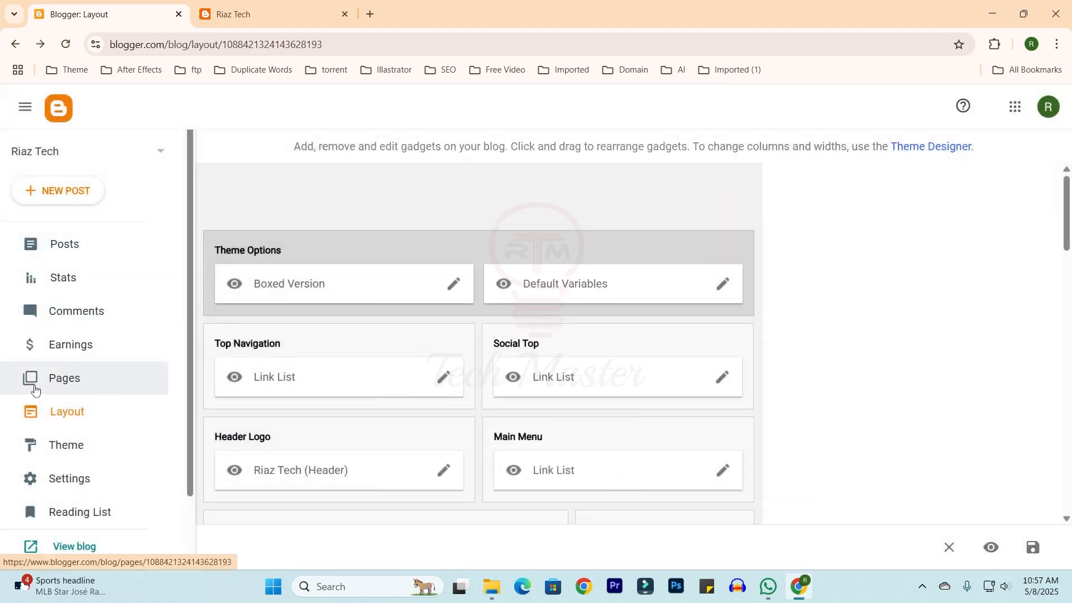
Create a new blog page in a separate browser tab and fill it with the text copied from riaztechtube.com's About page
ctrl+shift+click(78, 385)
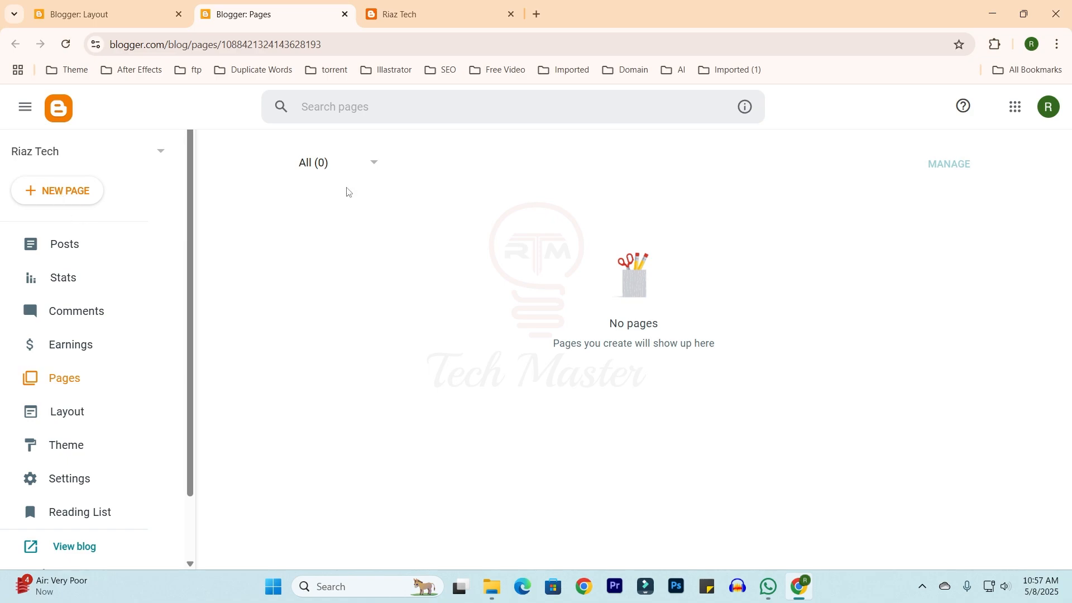
click(58, 193)
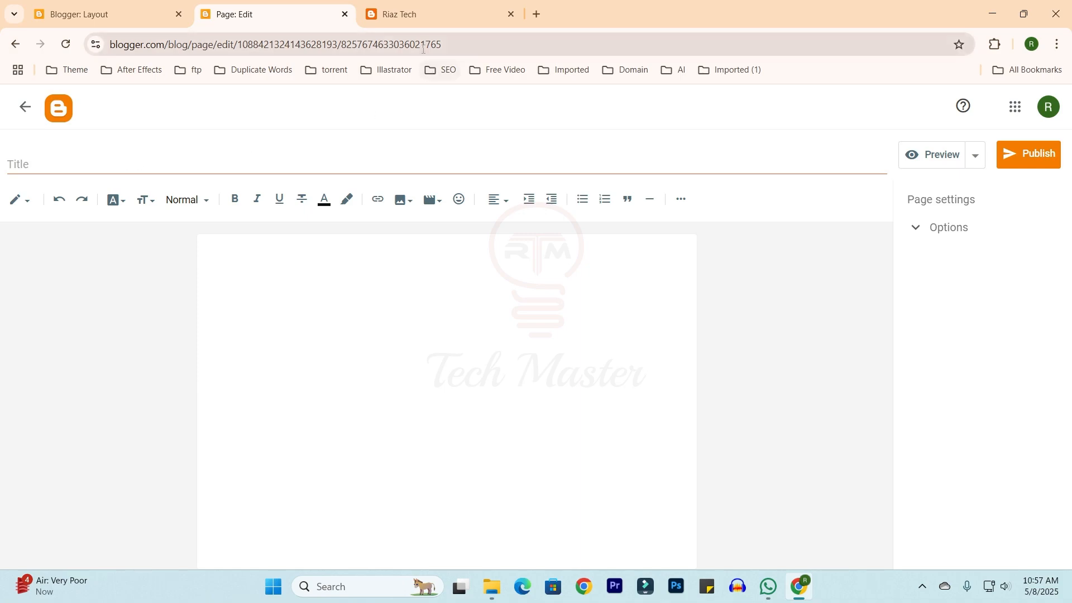
click(536, 14)
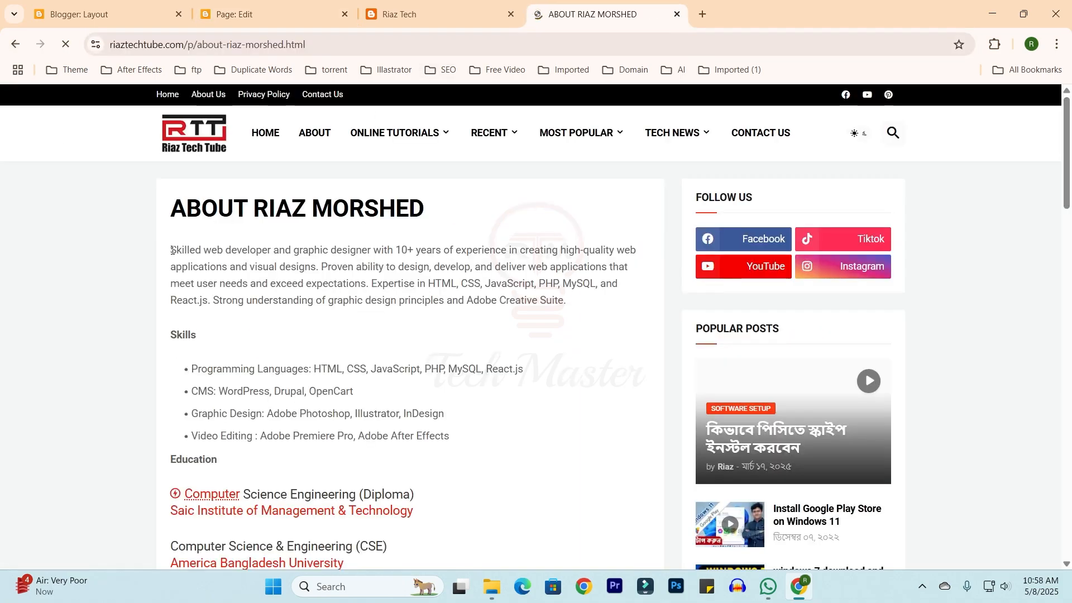
drag(171, 250, 375, 380)
scroll(375, 380, down, 6)
key(ctrl+2)
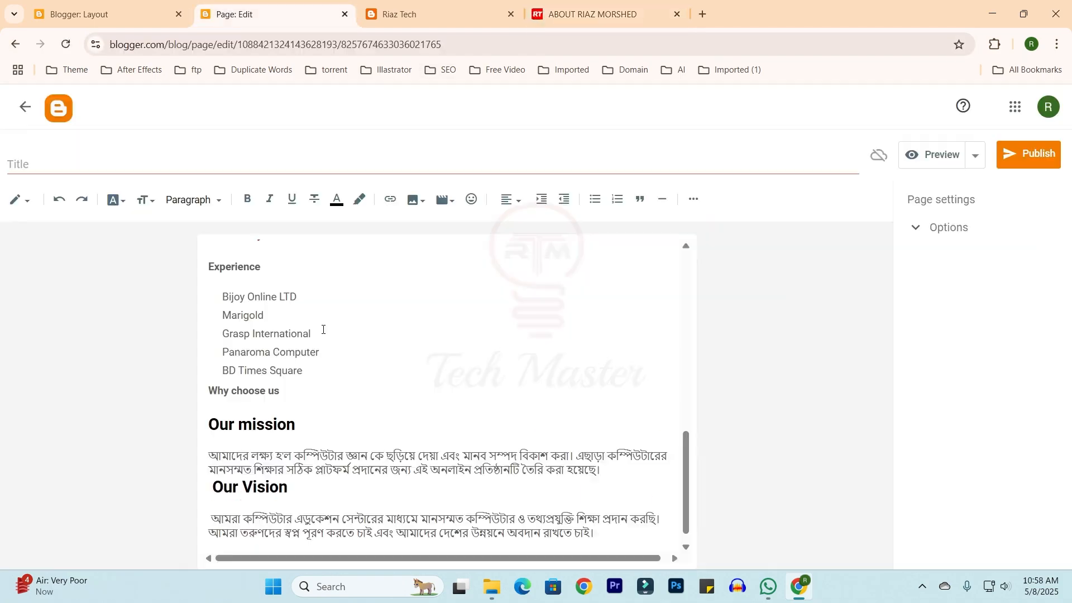
scroll(320, 319, up, 6)
scroll(320, 319, down, 4)
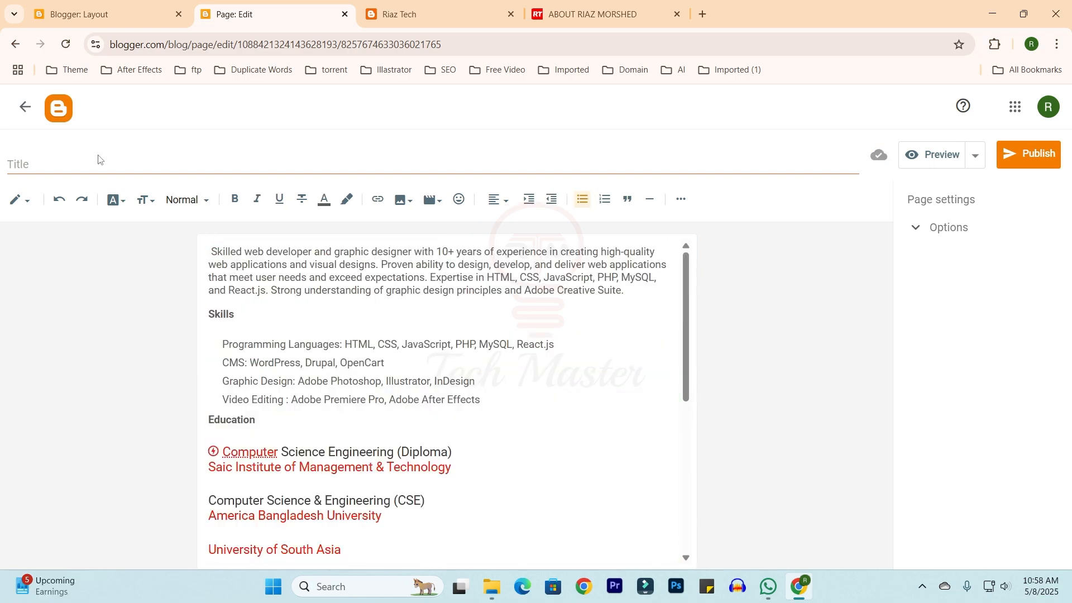
Title the page "ABOUT" followed by the owner's full name and insert a blank line above the first paragraph
click(50, 162)
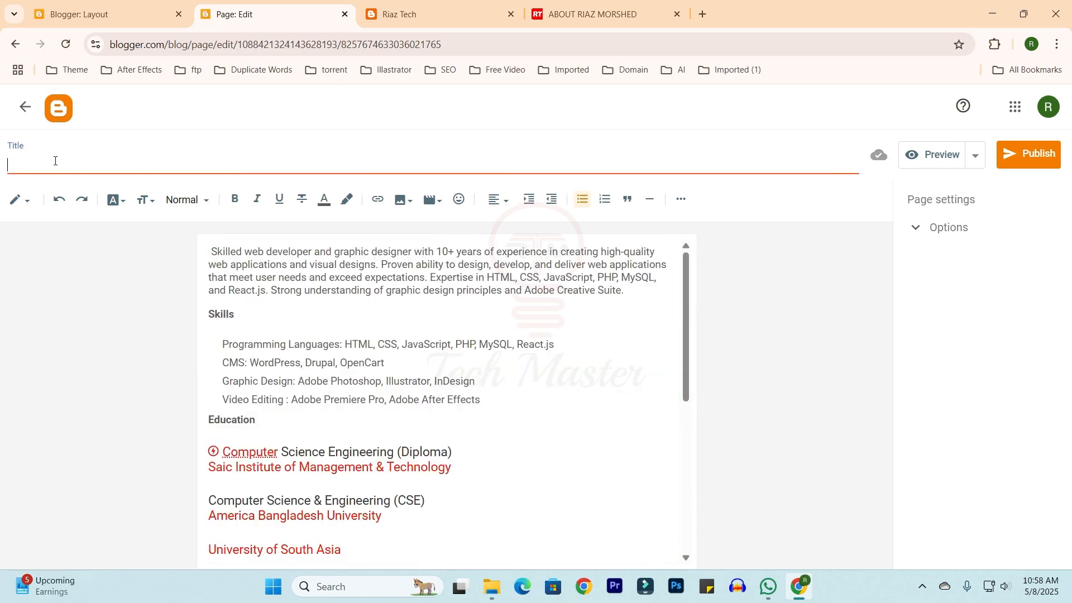
text(ABOUT RIAZ MORSHED)
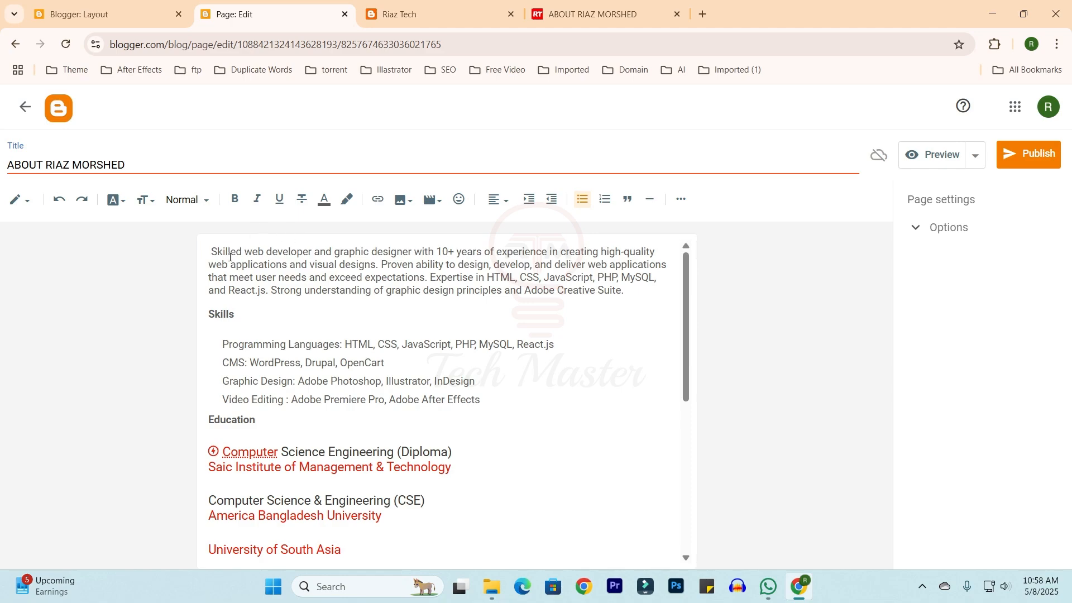
click(212, 253)
key(Return)
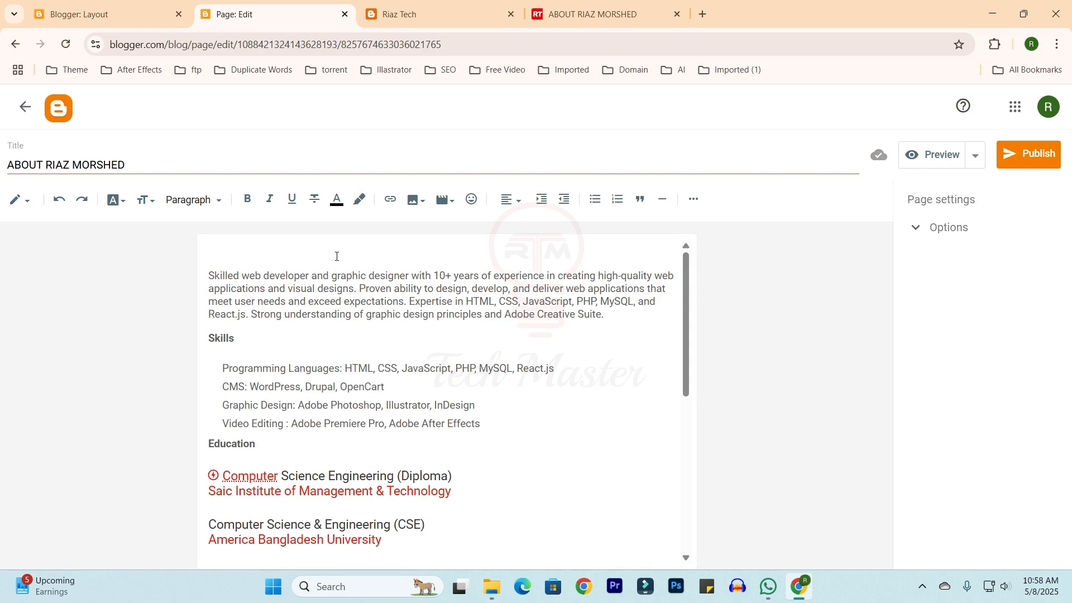
Publish the about page and view it on the live blog
click(1030, 161)
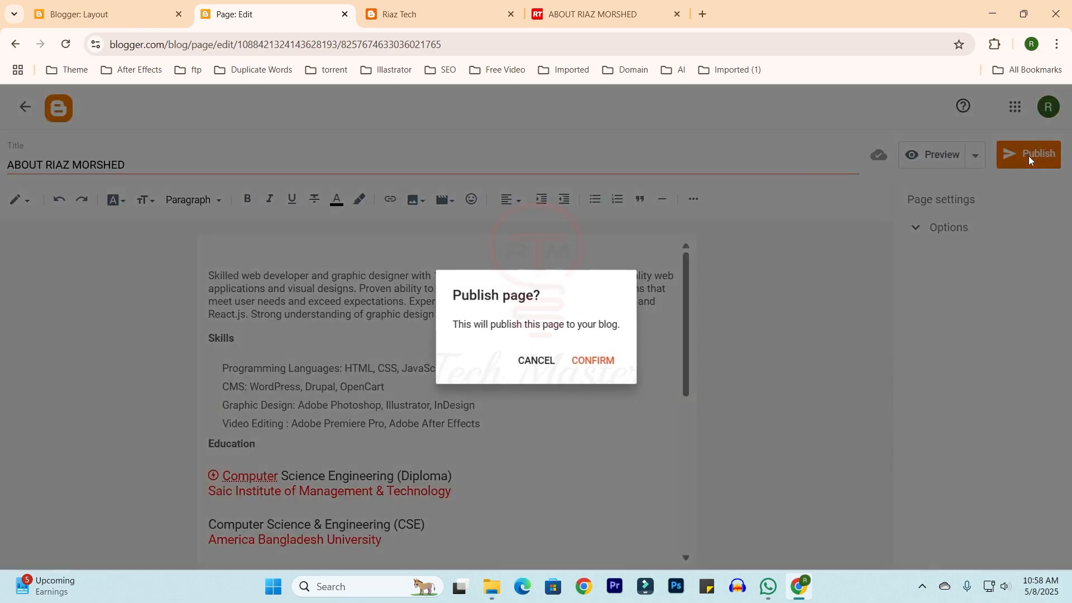
click(593, 362)
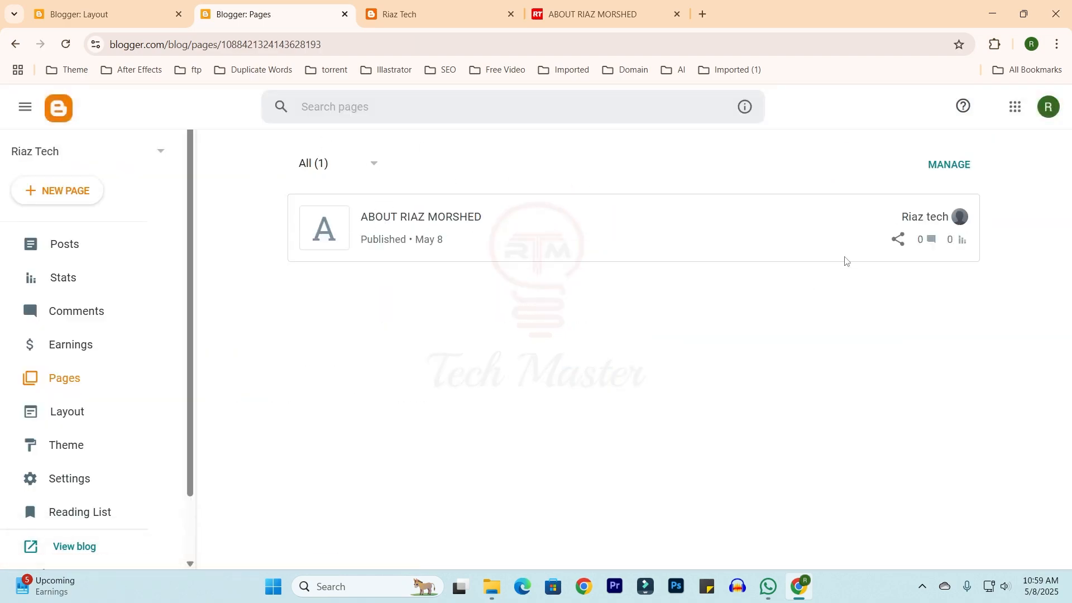
click(931, 222)
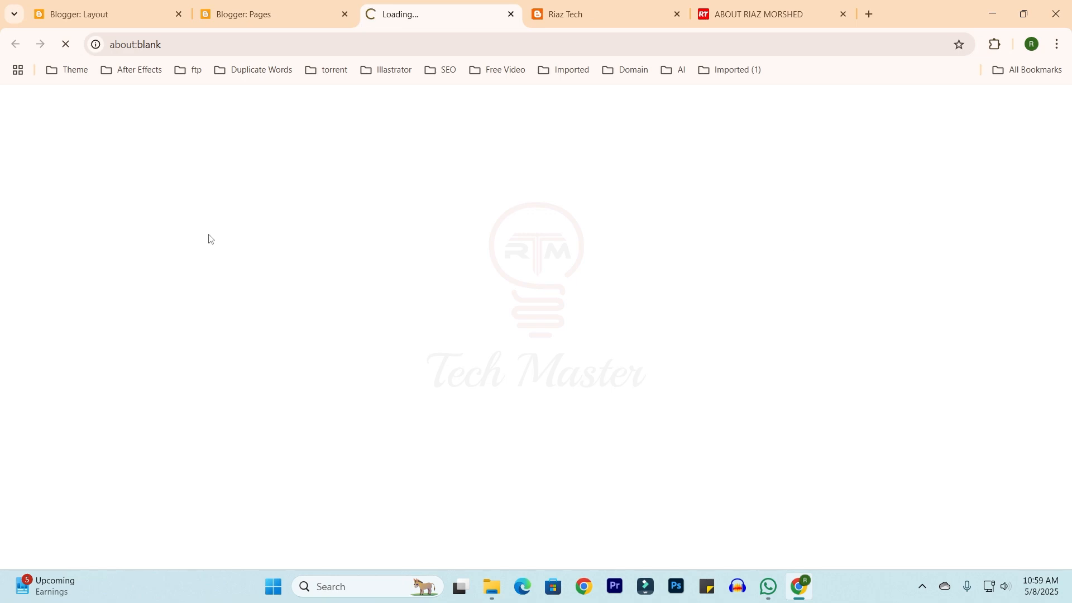
scroll(275, 471, down, 10)
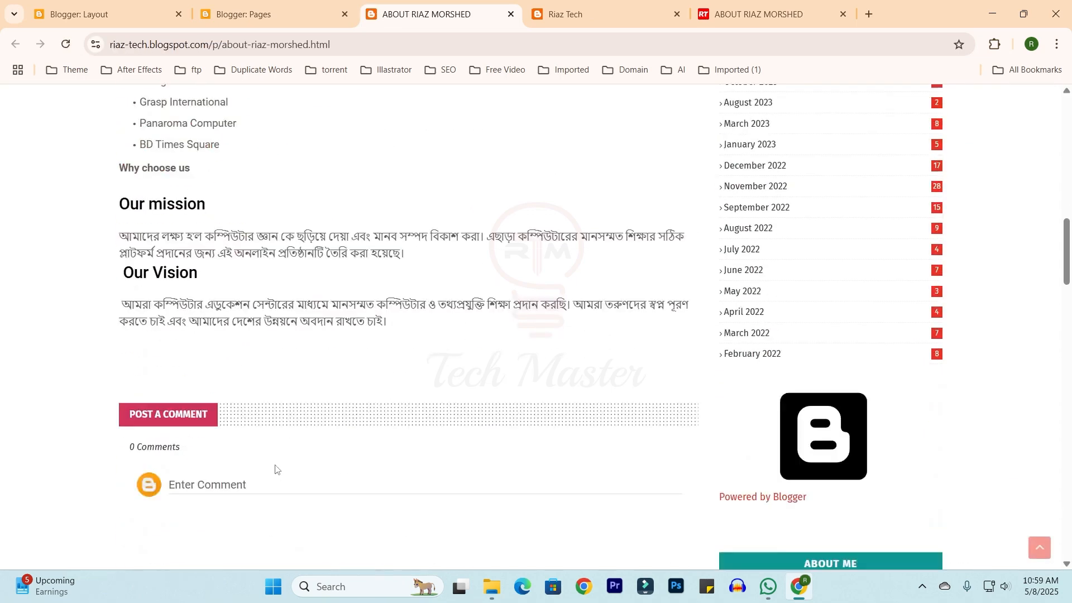
scroll(276, 470, up, 10)
Copy the published about page's full web address
click(335, 44)
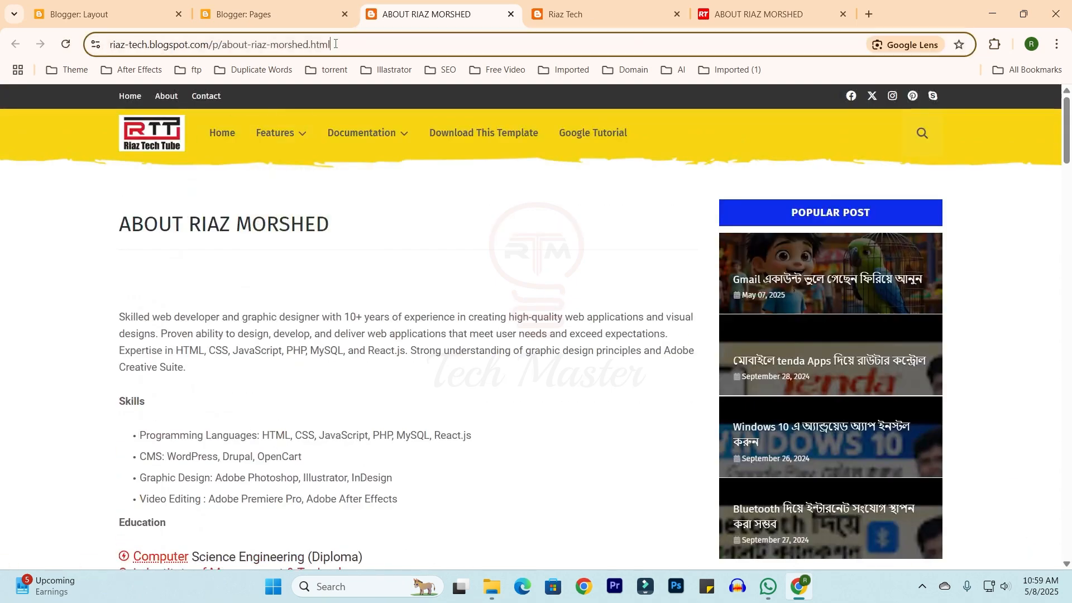
right_click(335, 45)
click(391, 174)
Replace the About item's site URL in the Top Navigation link list with the copied page address and save the gadget
click(93, 14)
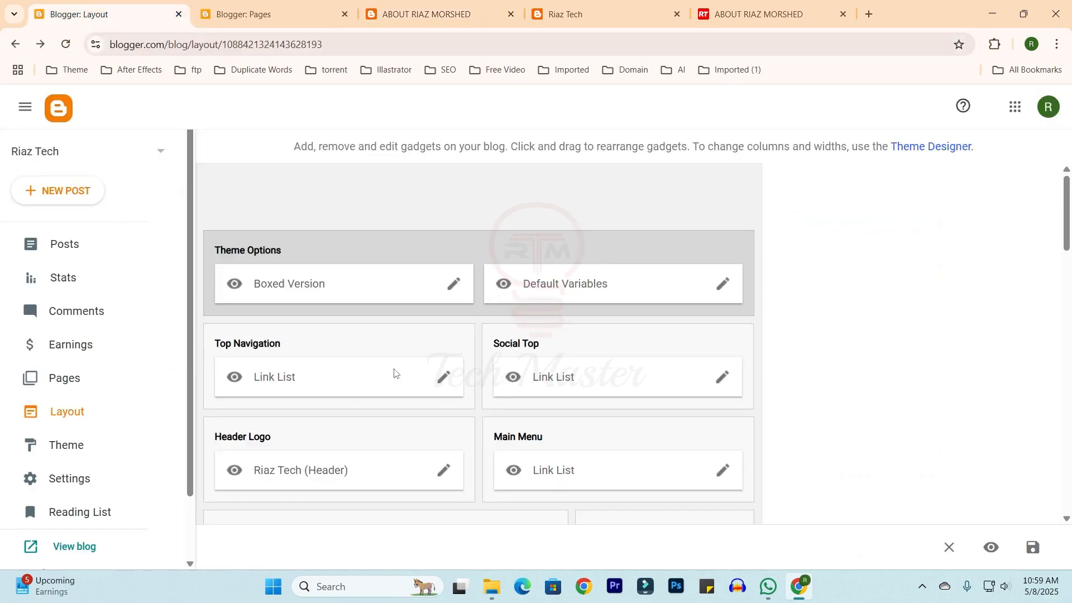
click(444, 378)
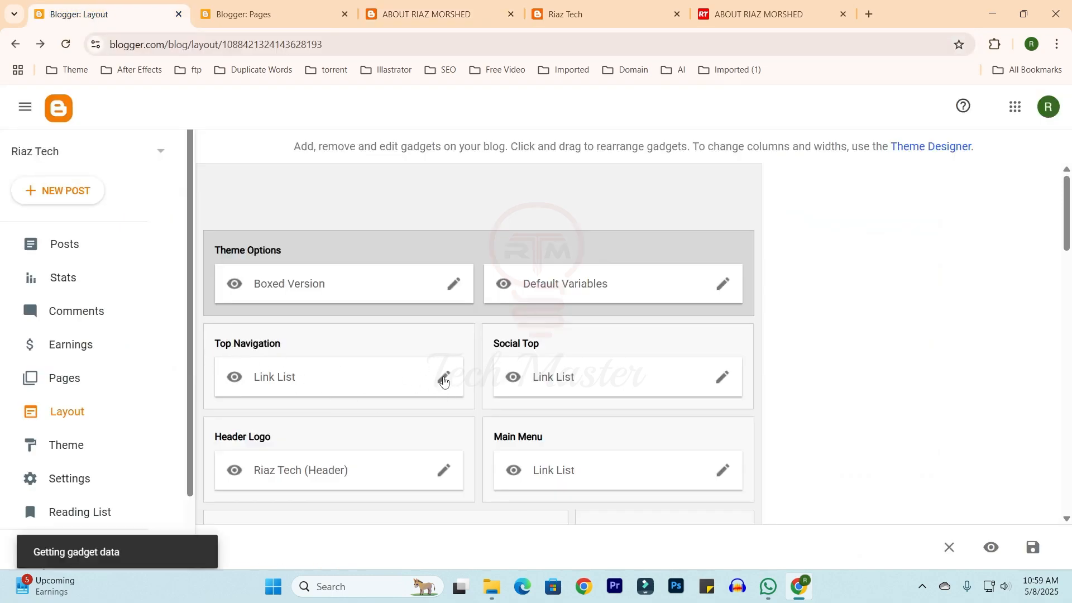
scroll(389, 340, down, 3)
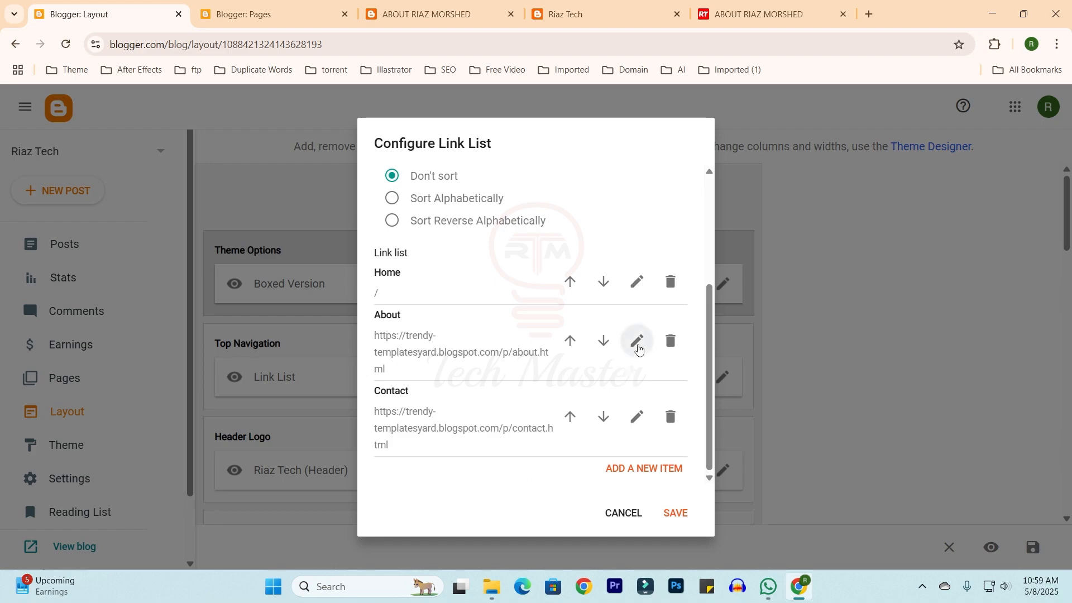
click(637, 341)
click(470, 404)
triple_click(470, 404)
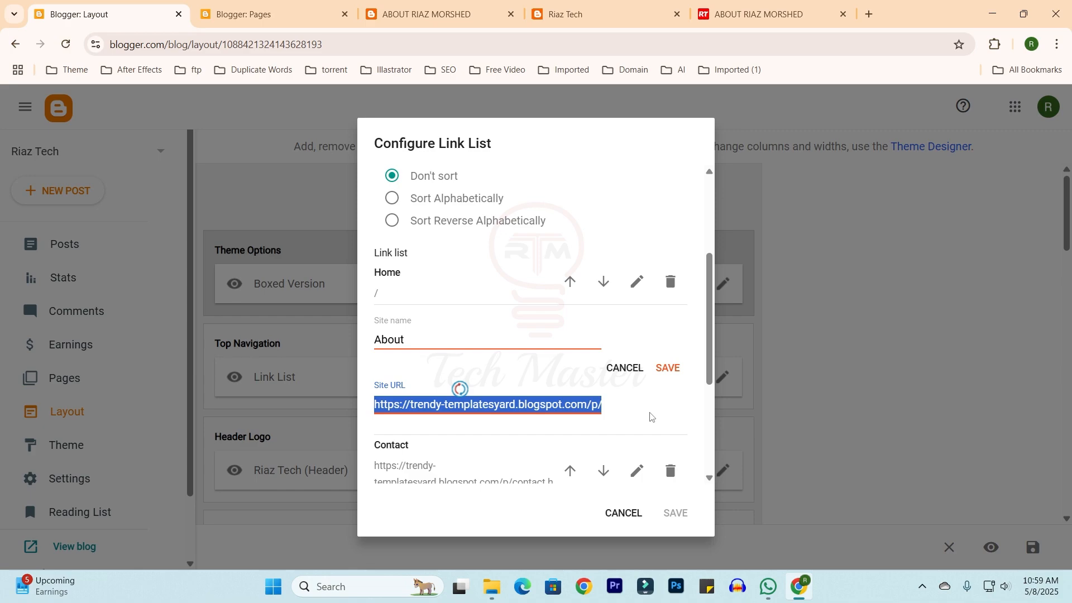
key(ctrl+v)
key(ctrl+a)
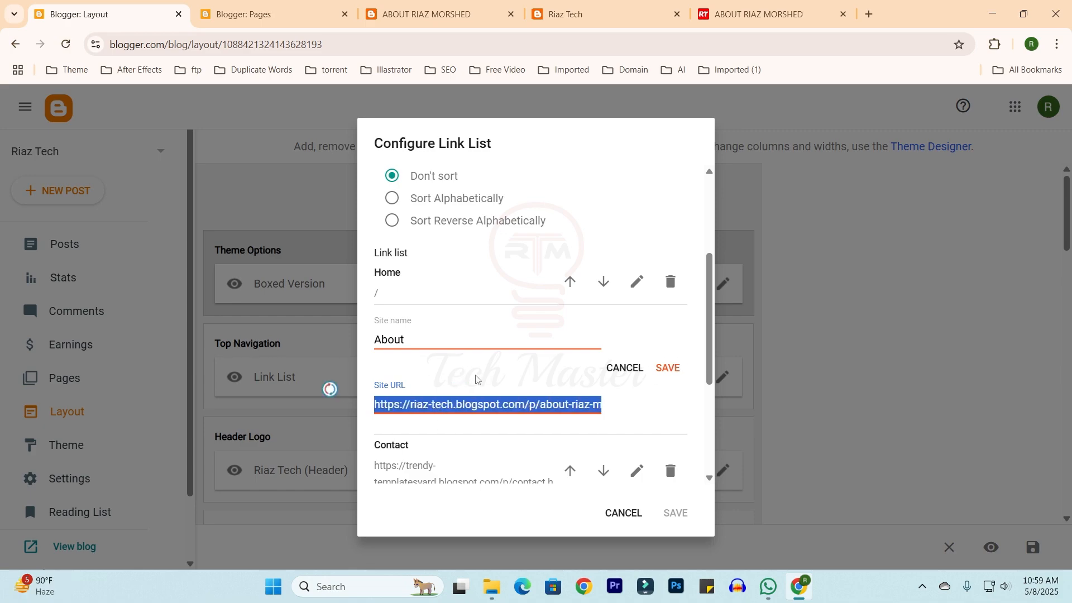
click(674, 369)
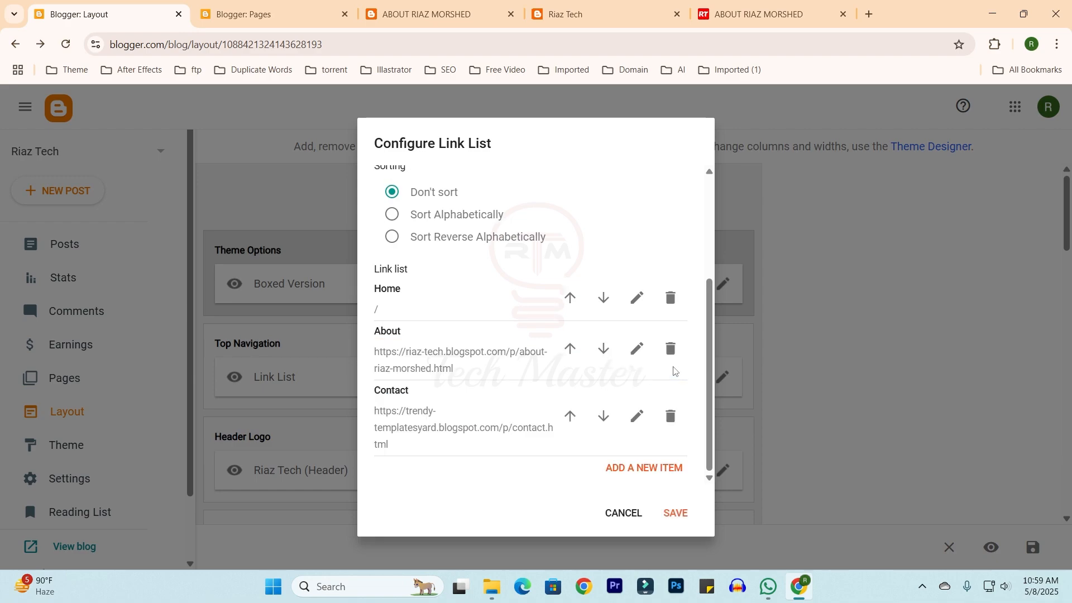
click(678, 514)
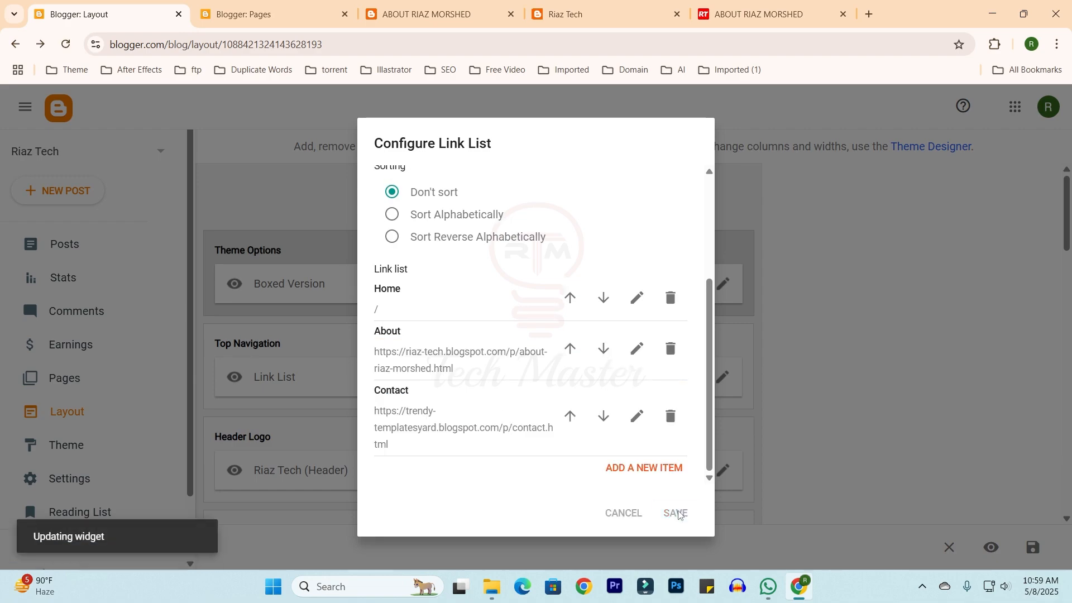
Test the About link in the top navigation from the blog's home page and review the page content it opens
click(421, 17)
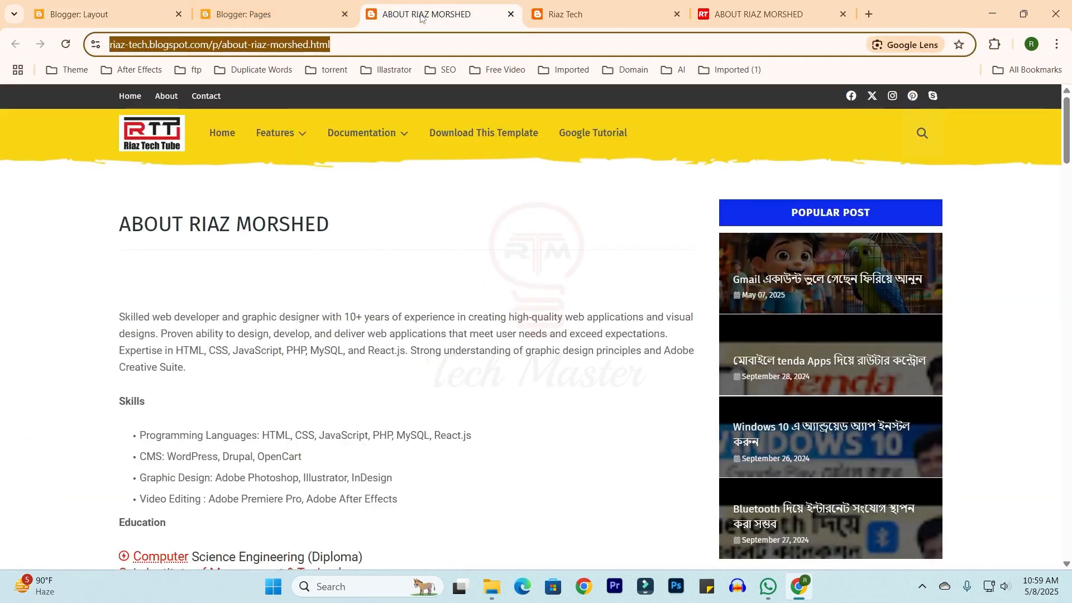
click(141, 144)
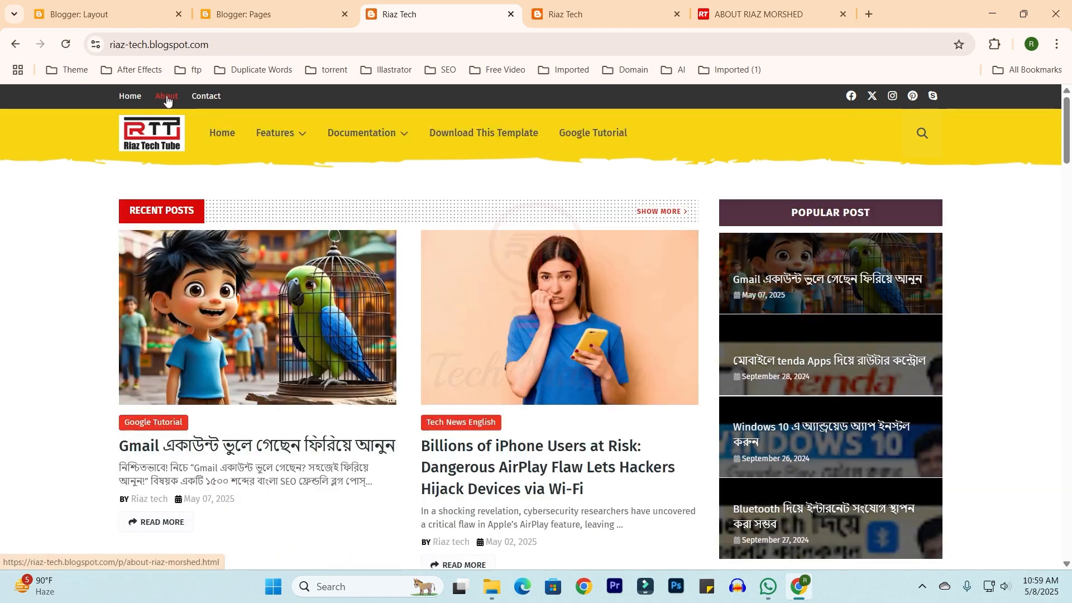
click(166, 100)
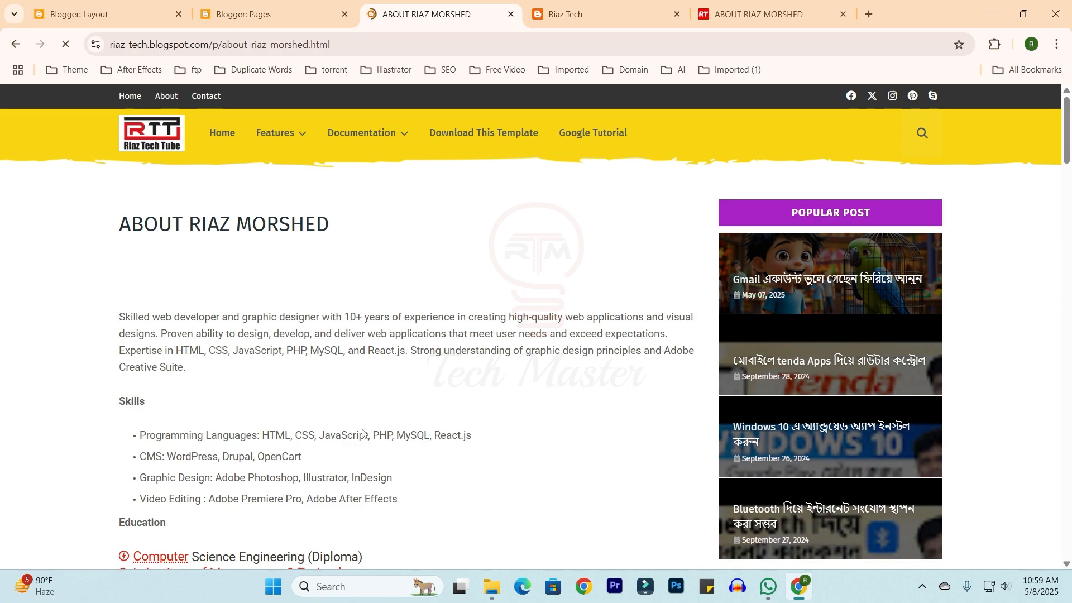
scroll(8, 413, down, 11)
scroll(11, 414, up, 11)
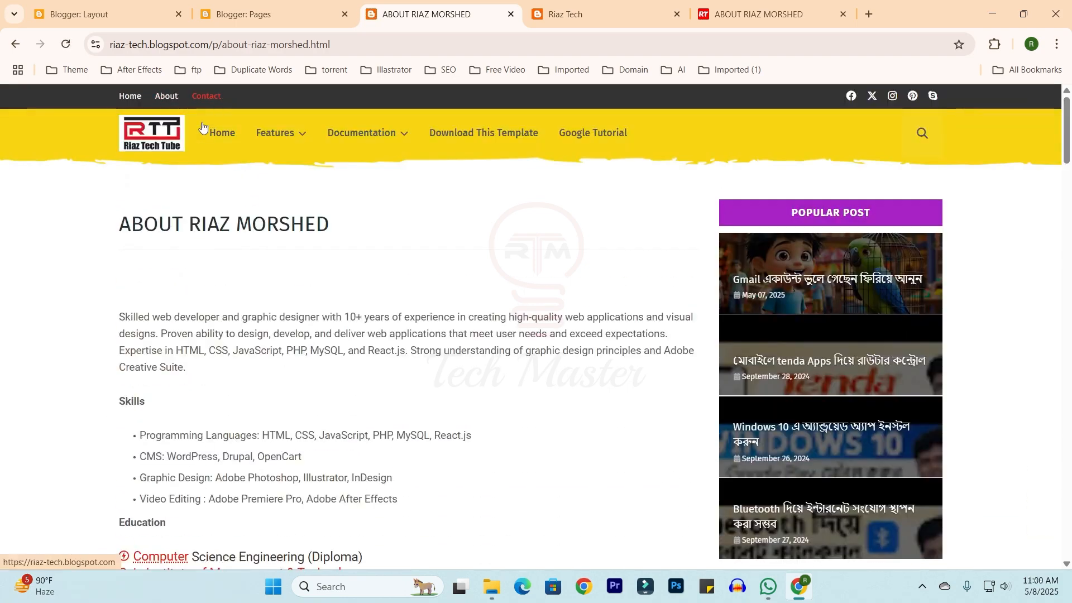
scroll(2, 401, down, 1)
scroll(3, 400, down, 7)
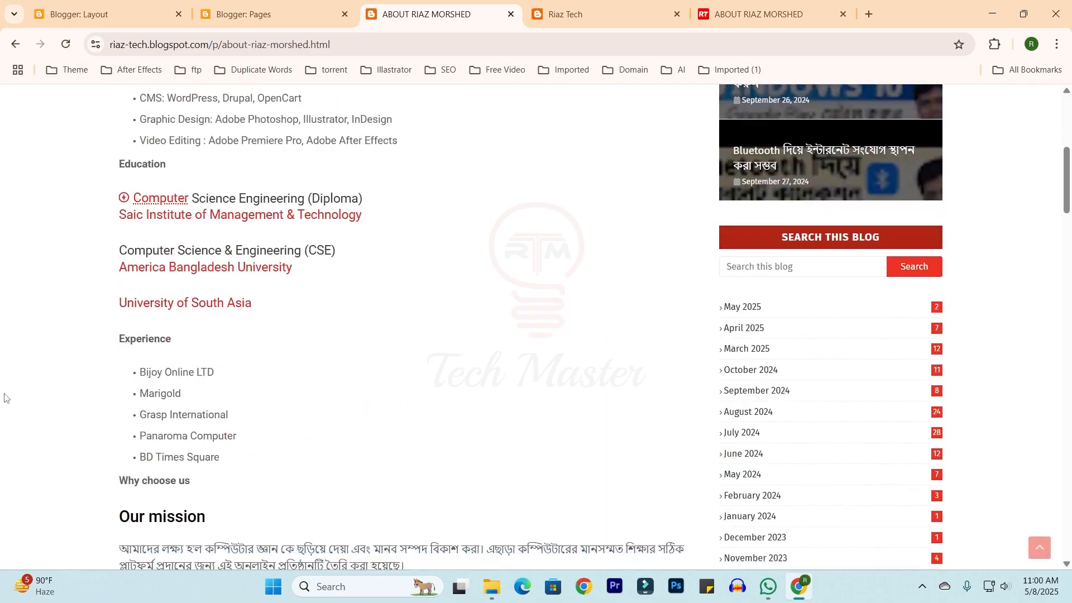
scroll(23, 385, up, 8)
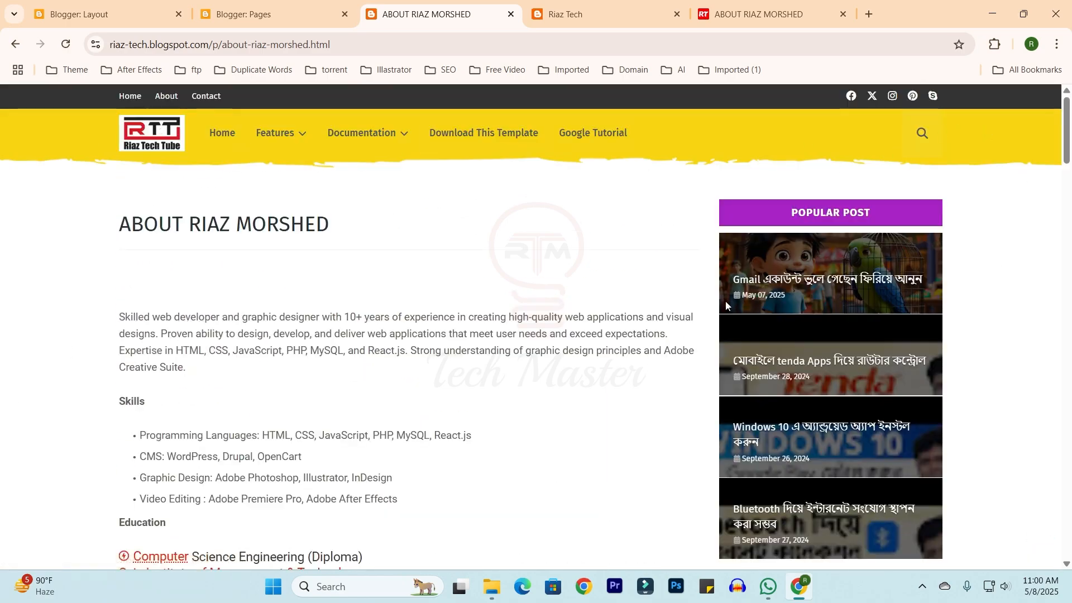
Examine the sidebar gadgets and the footer of the live about page
scroll(725, 301, down, 12)
scroll(765, 552, down, 12)
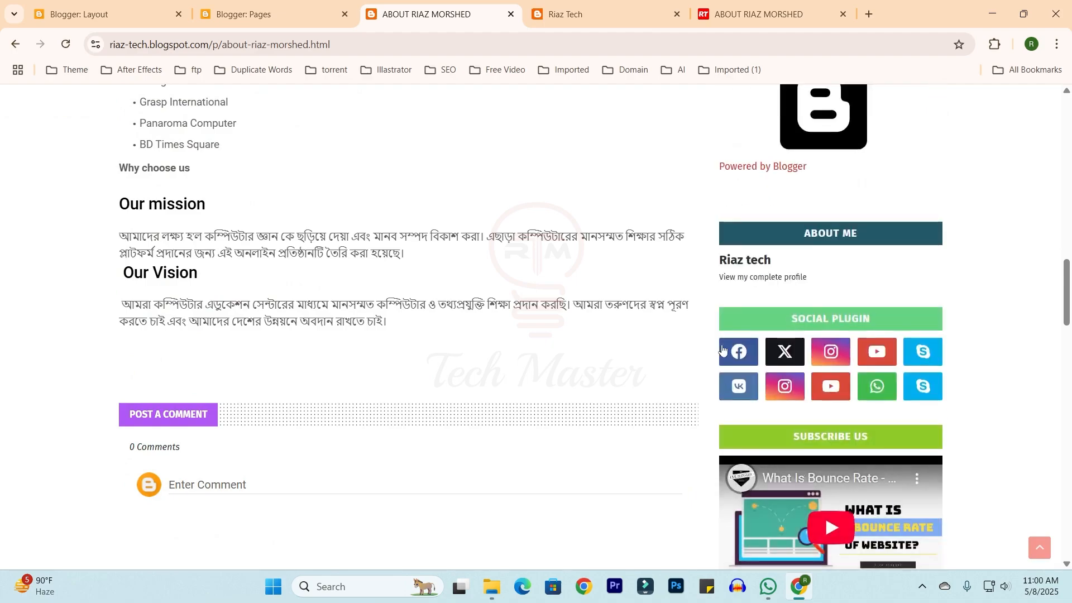
scroll(718, 438, down, 6)
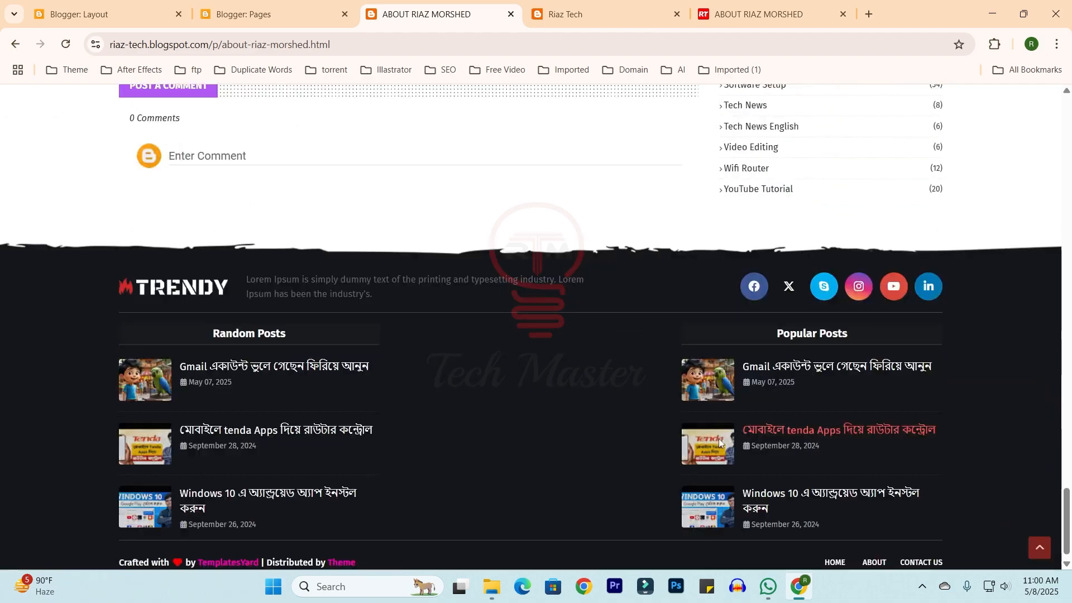
scroll(962, 450, up, 5)
scroll(963, 447, up, 15)
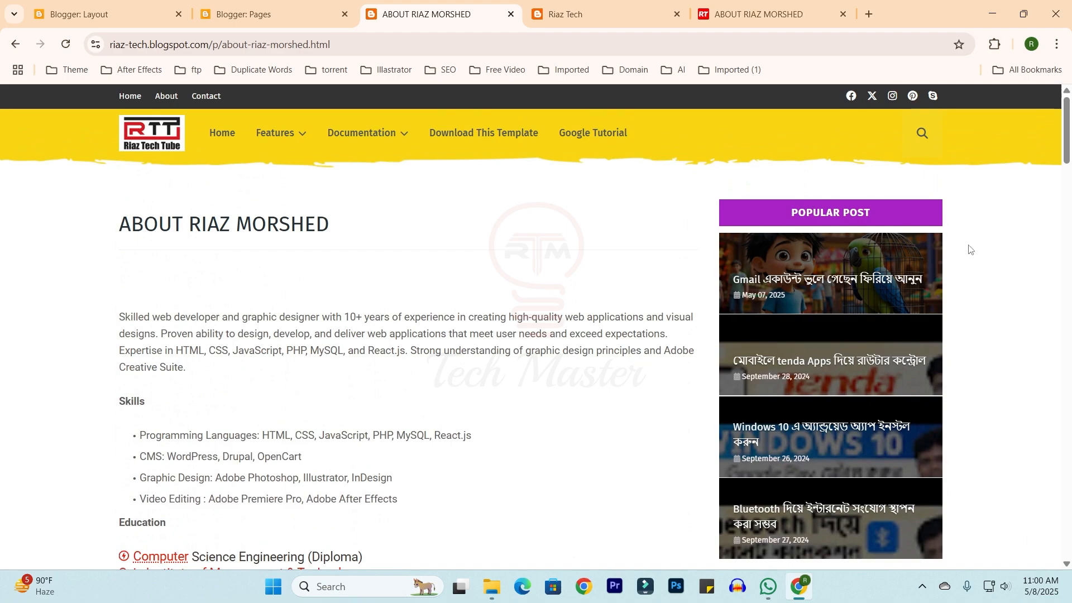
Set the maximum number of shown posts to 5 in the sidebar's Popular Post gadget, comparing with the list on the live about page
click(67, 15)
scroll(250, 258, down, 5)
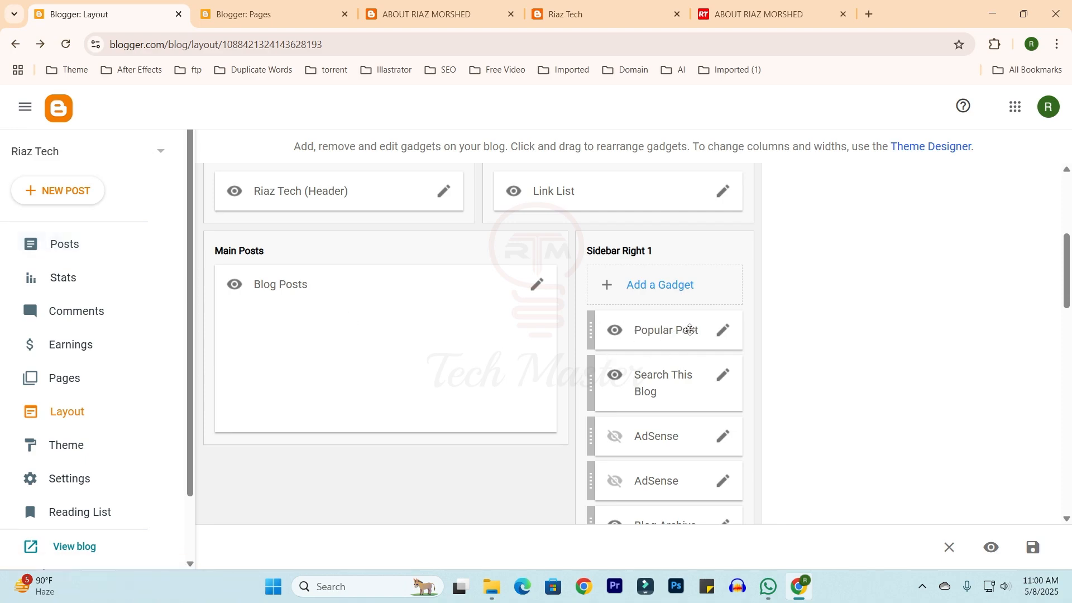
click(724, 331)
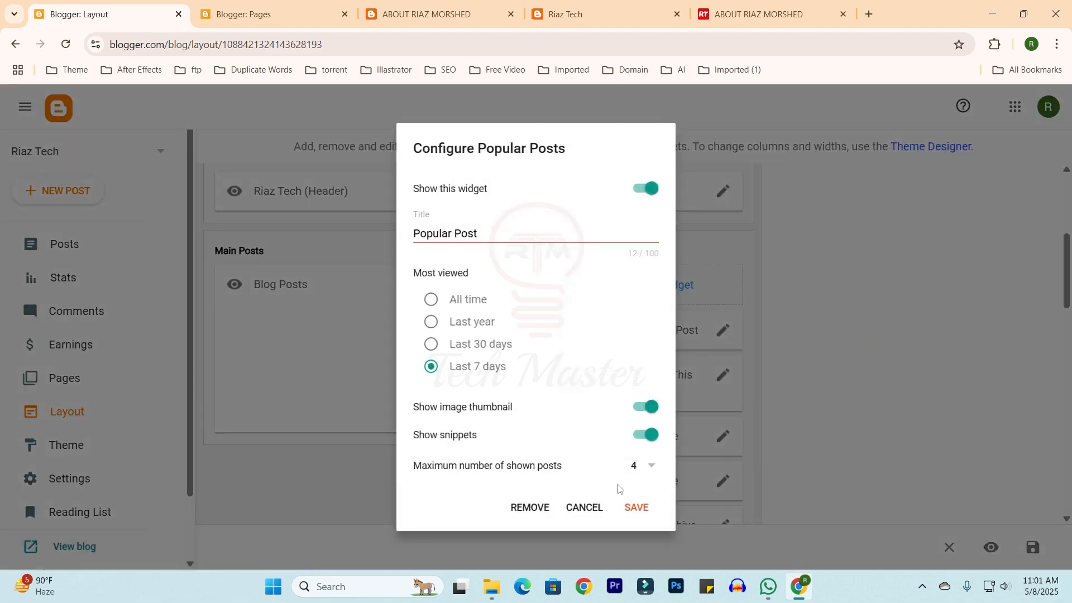
click(654, 470)
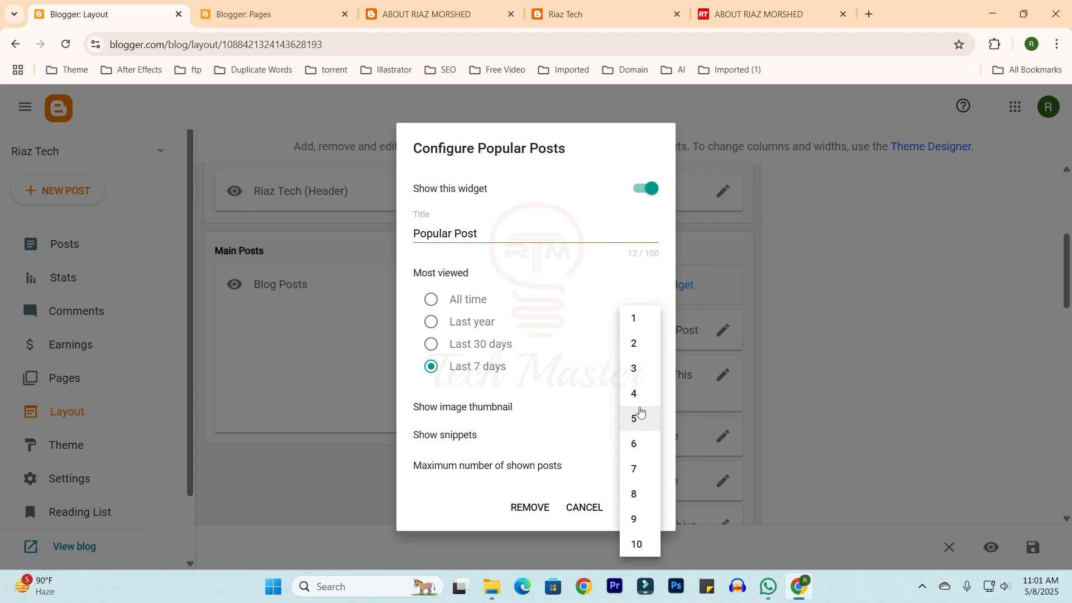
click(635, 424)
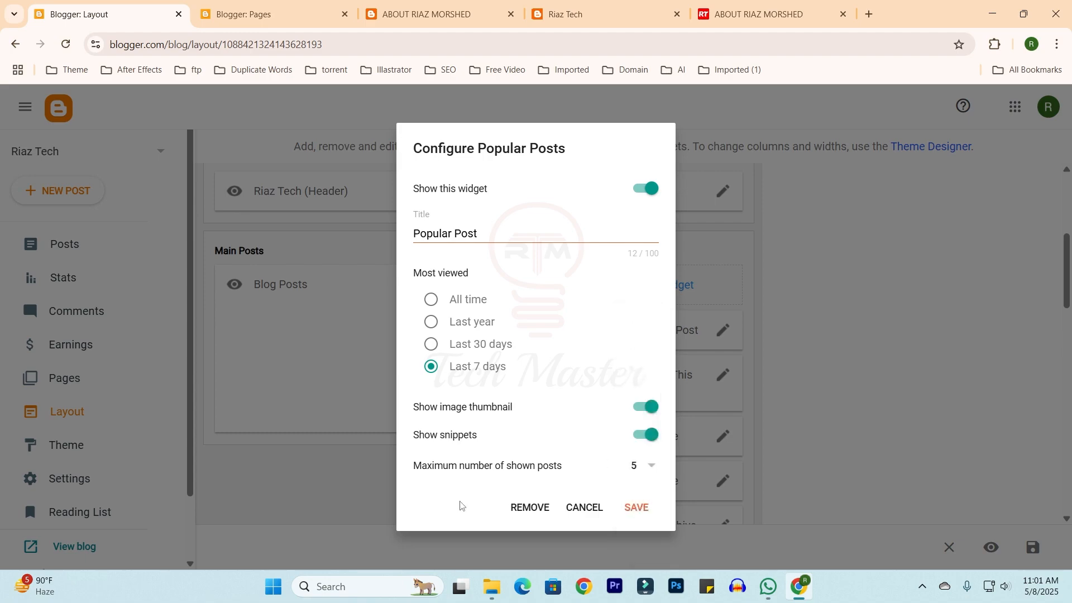
click(271, 8)
click(364, 8)
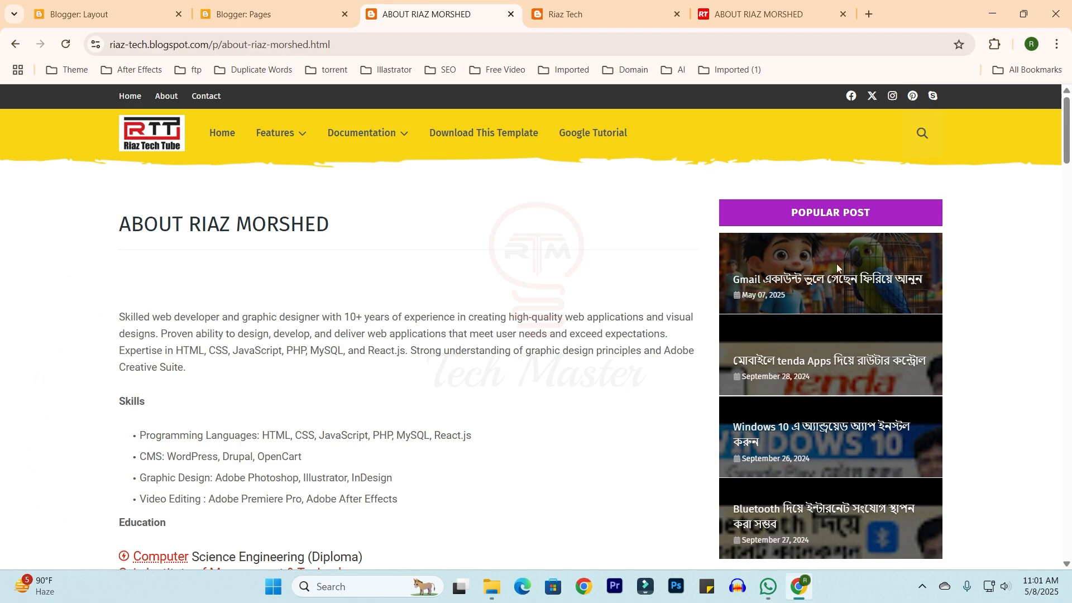
scroll(836, 264, down, 3)
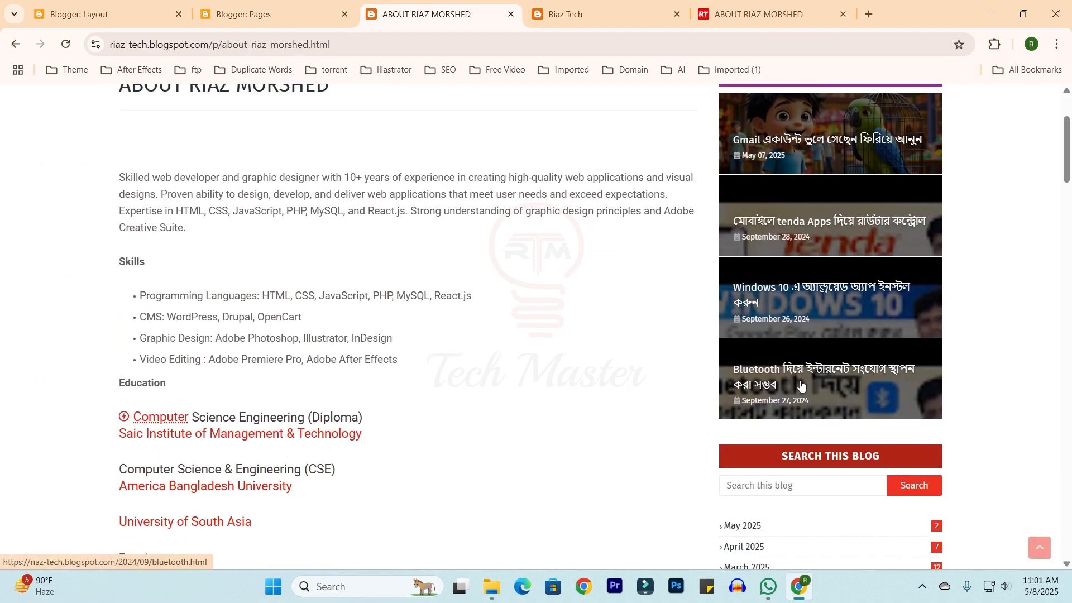
scroll(807, 262, up, 1)
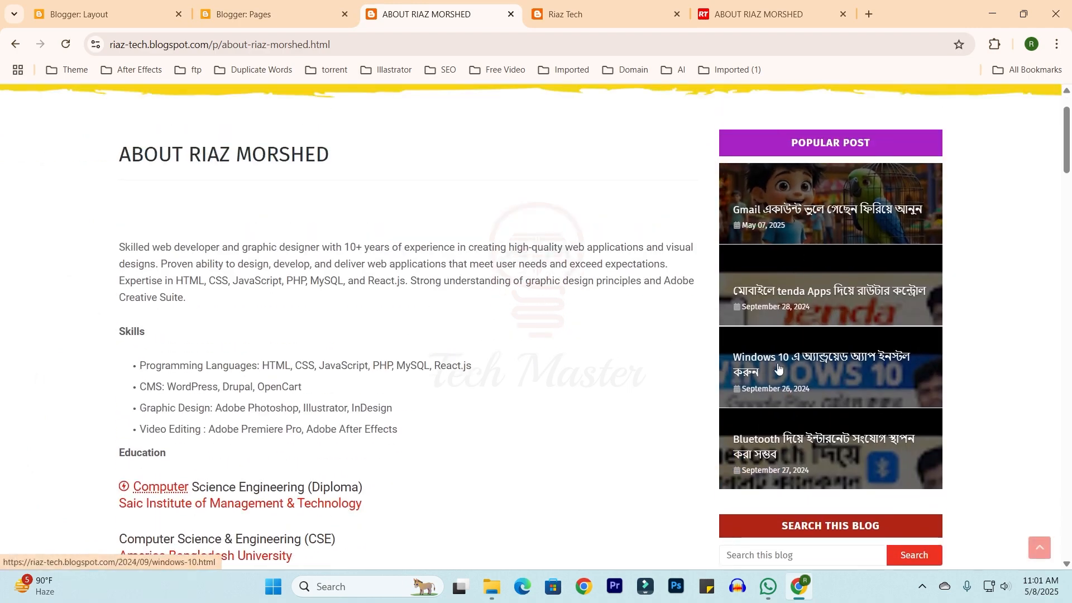
Set the Popular Post gadget's most viewed period to Last 30 days and save the gadget
click(103, 11)
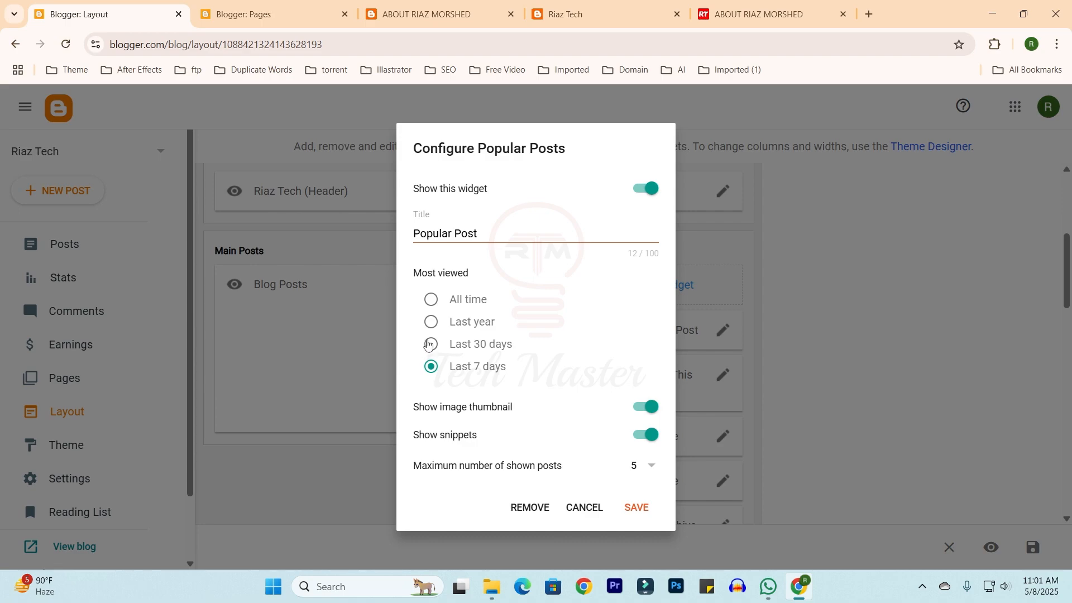
click(485, 330)
click(432, 346)
click(263, 15)
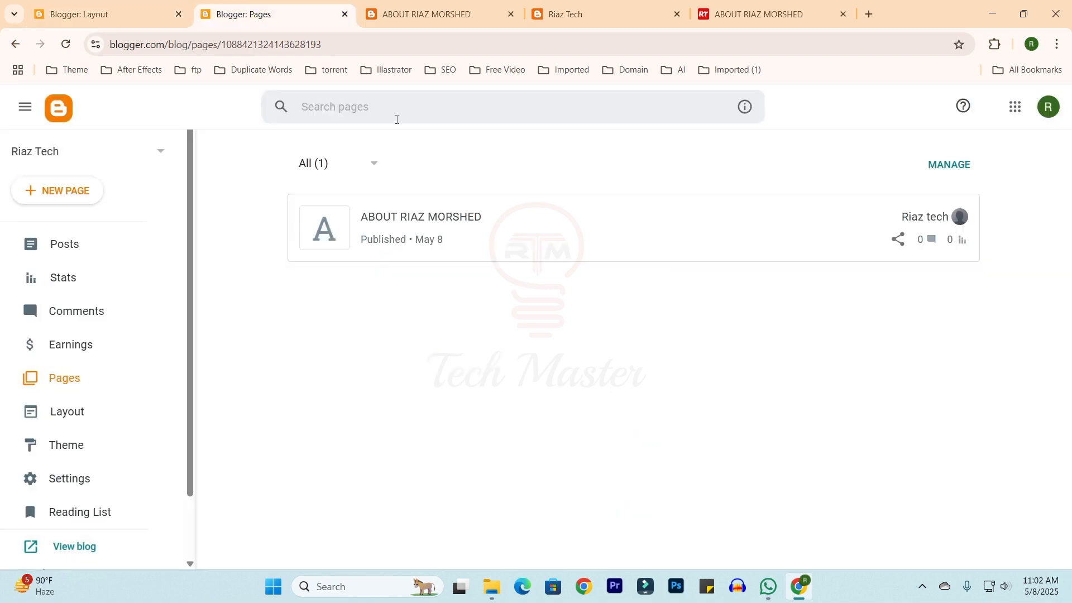
click(83, 17)
click(466, 12)
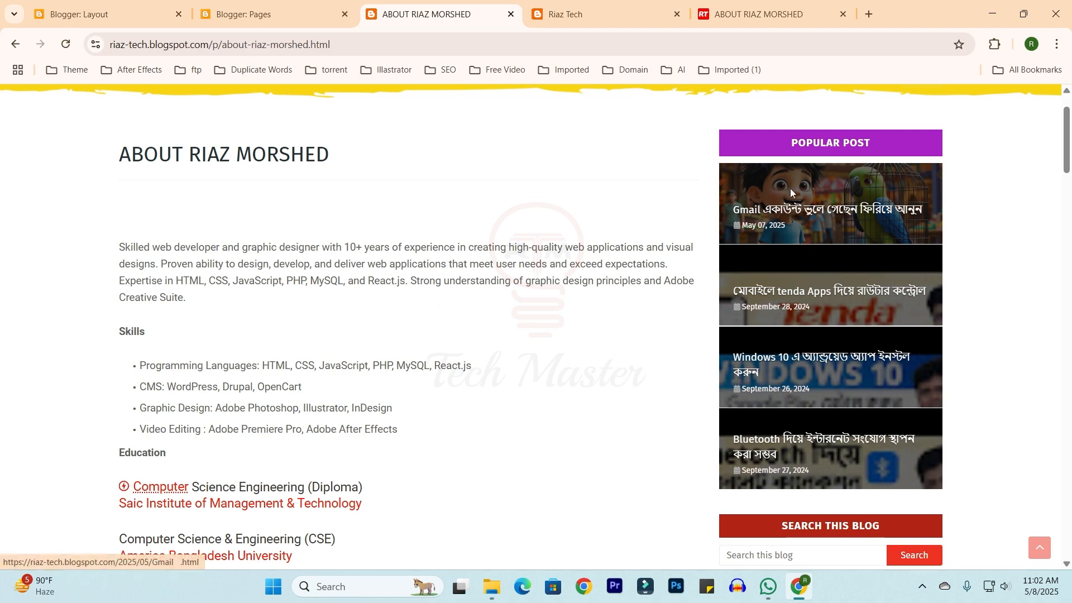
click(121, 14)
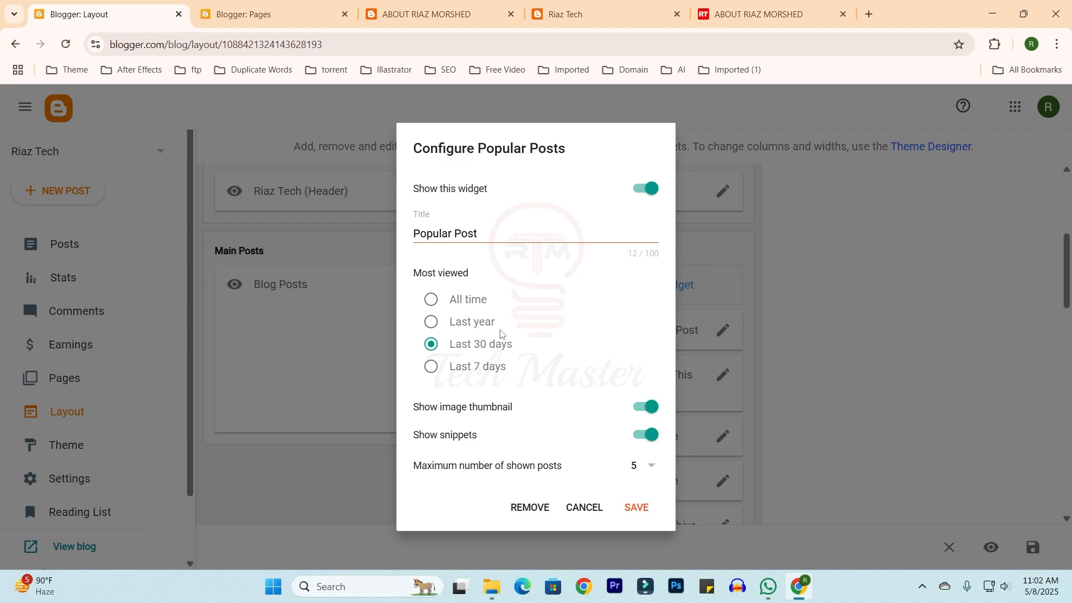
click(640, 509)
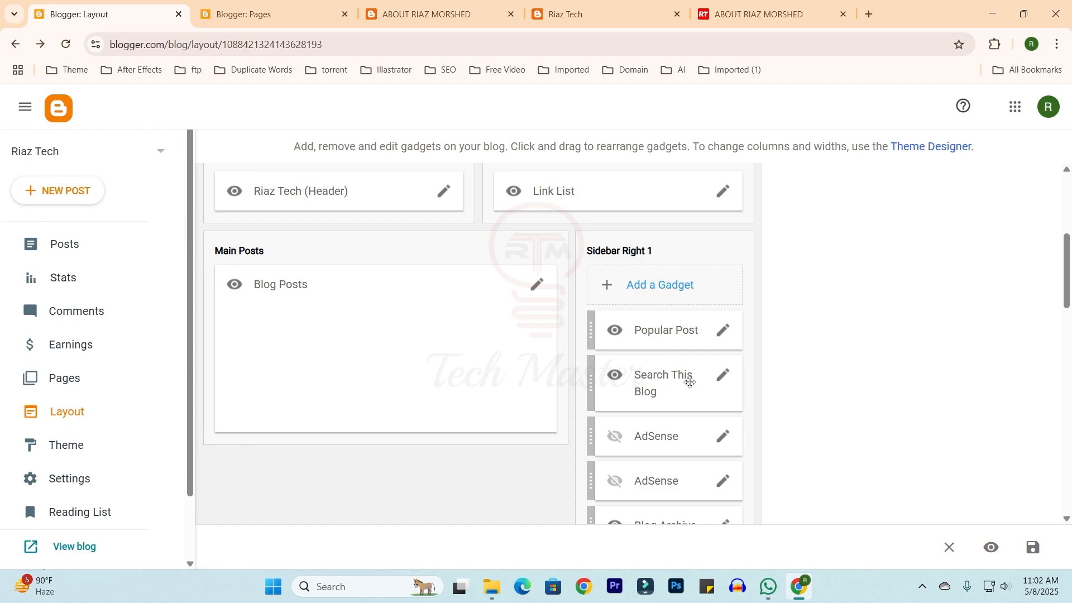
Compare the Search This Blog box in the live page's sidebar with the search function in its header
click(298, 10)
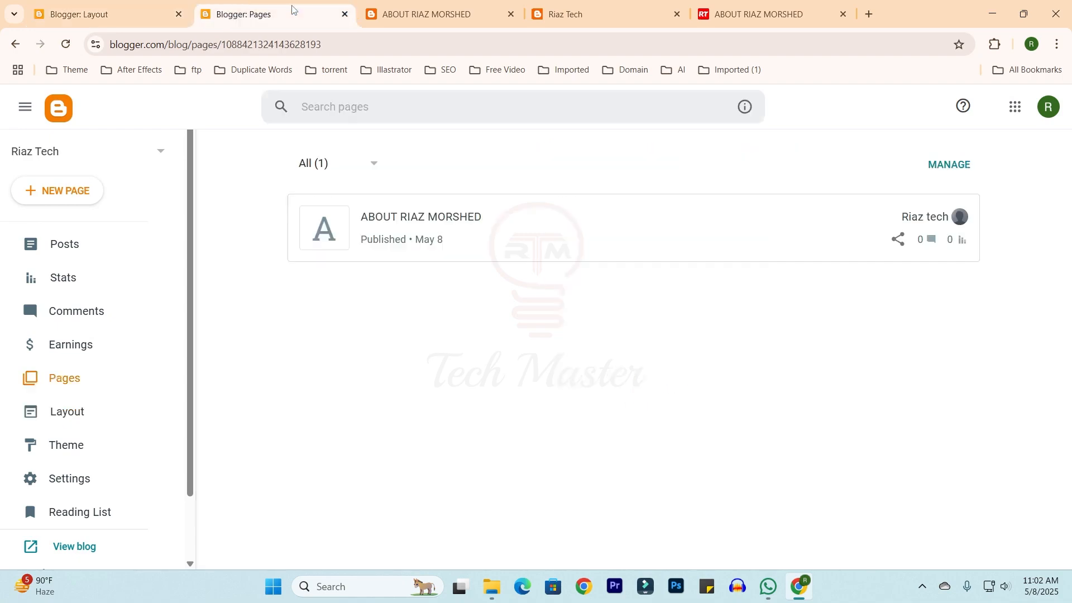
click(424, 11)
scroll(468, 327, down, 3)
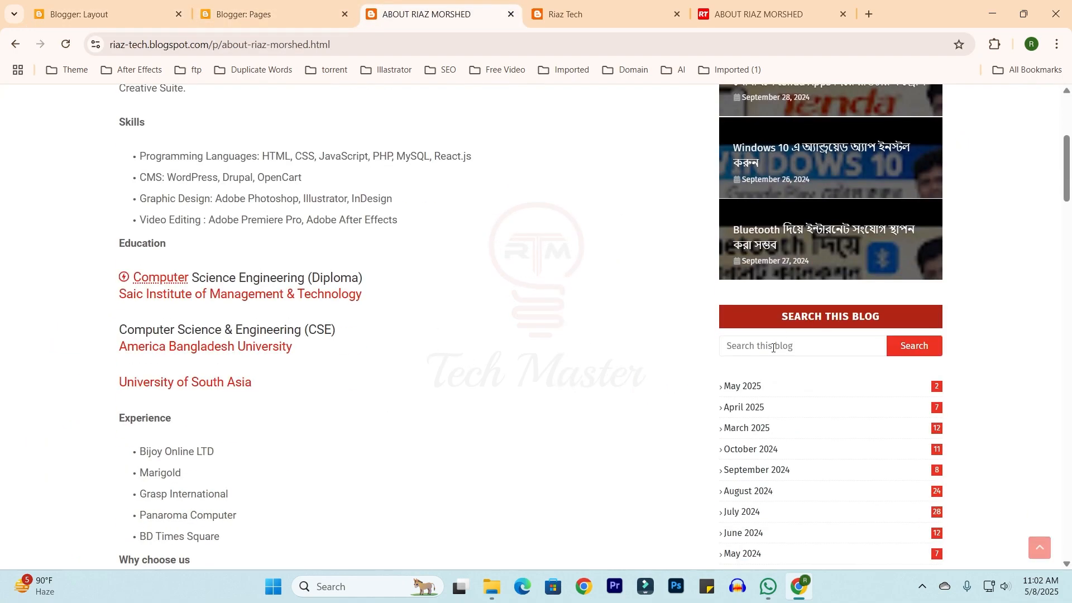
click(832, 349)
scroll(772, 350, up, 1)
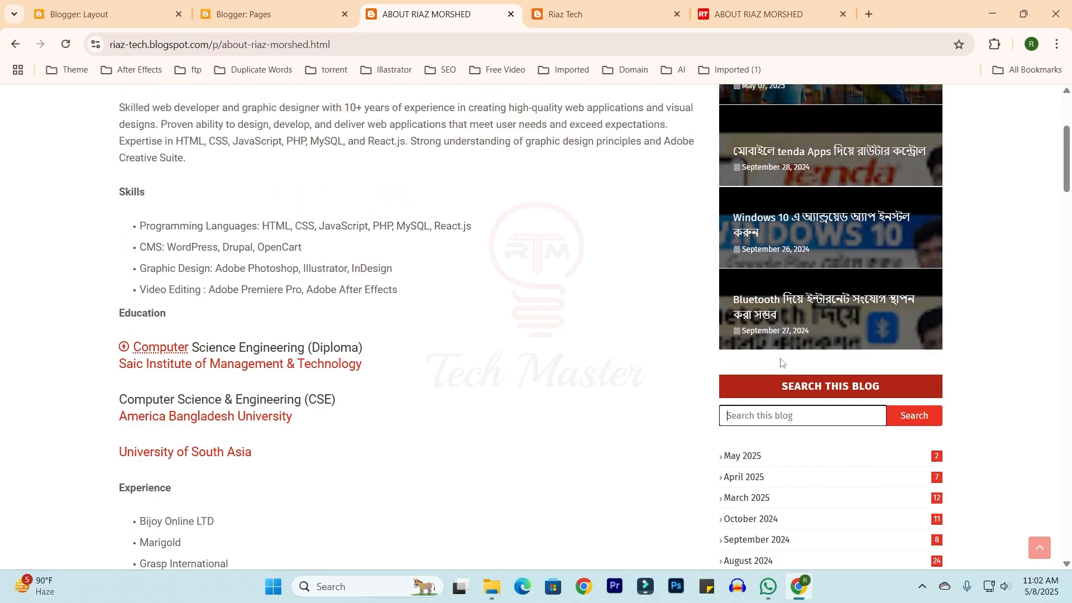
scroll(893, 414, up, 4)
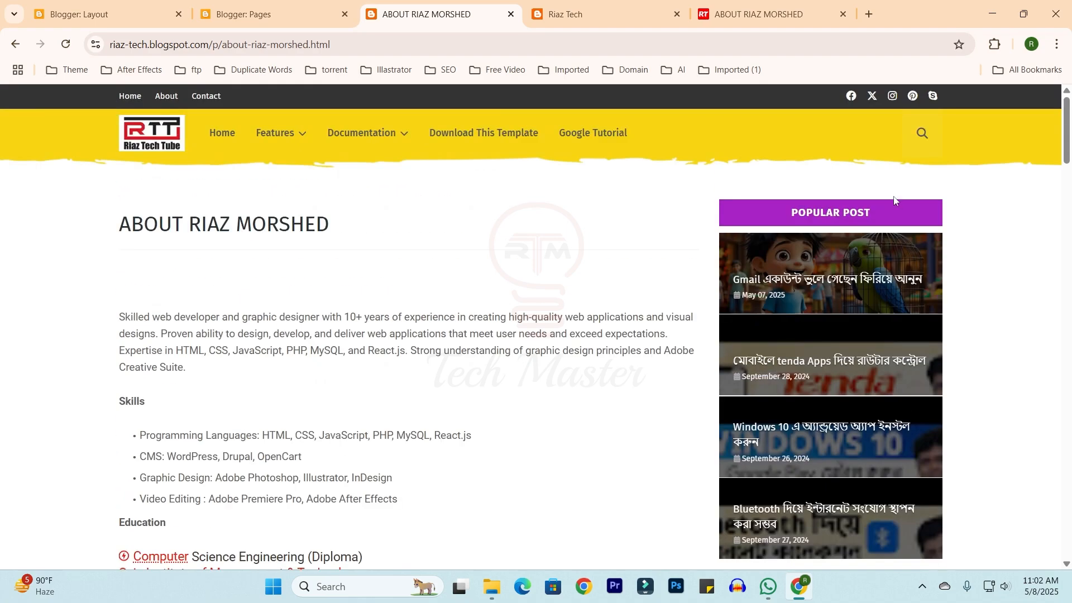
click(923, 133)
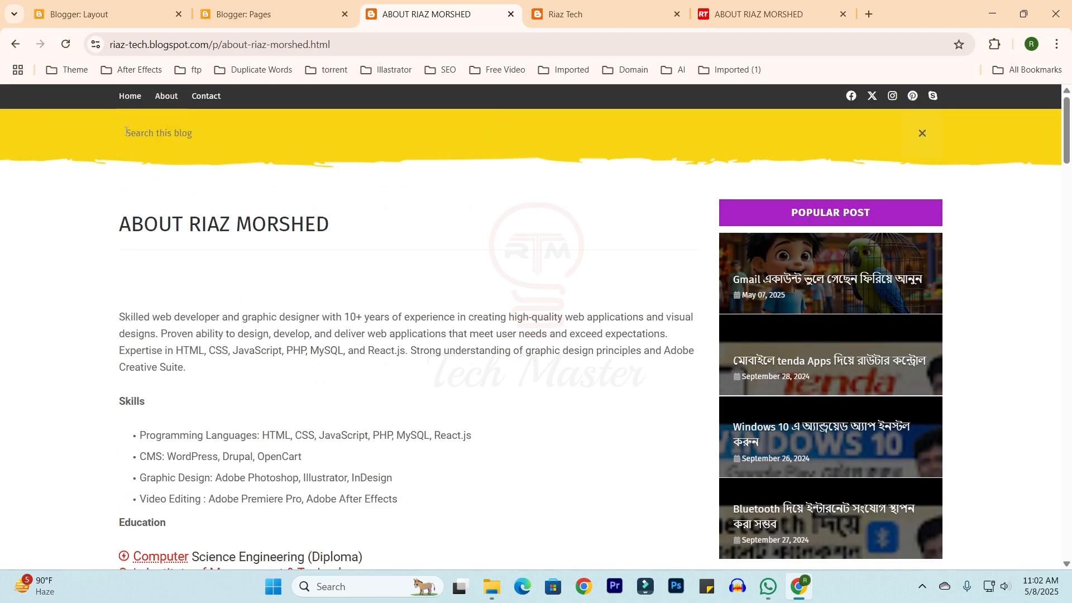
scroll(917, 247, down, 7)
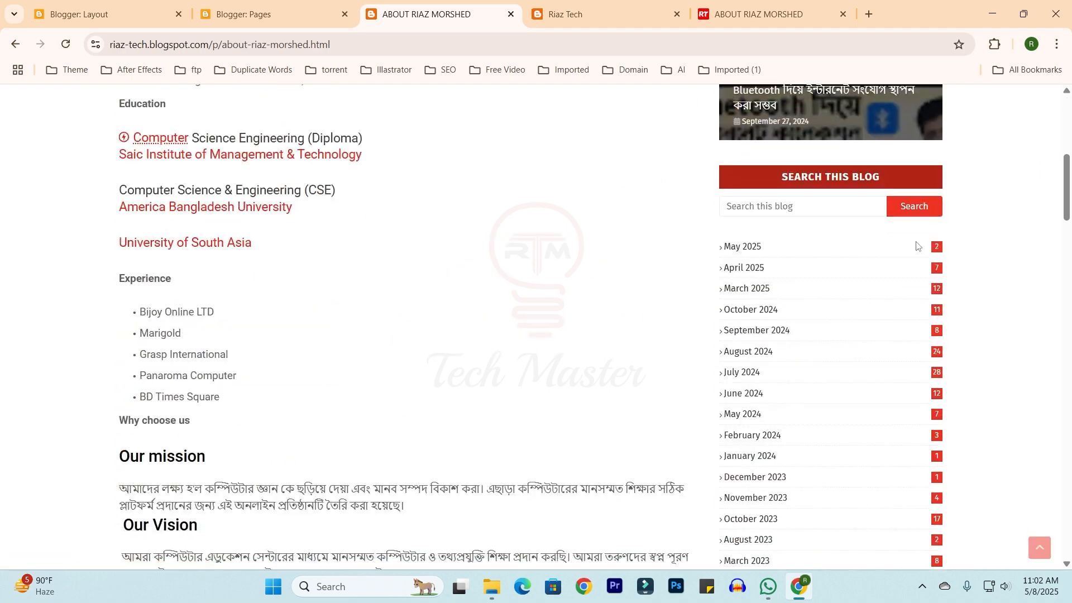
click(782, 211)
scroll(596, 280, up, 4)
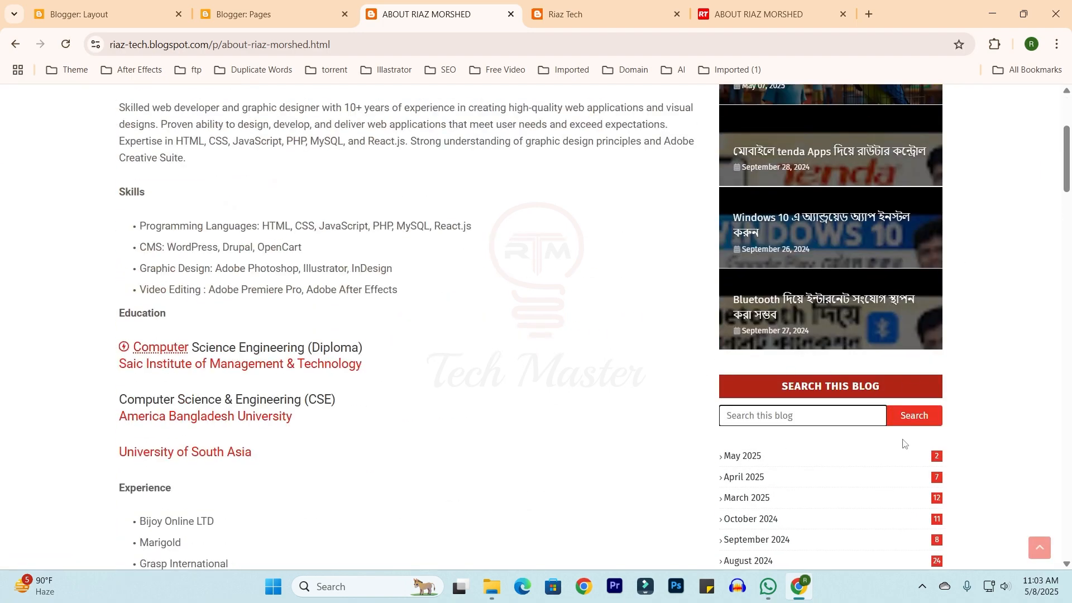
scroll(737, 383, up, 3)
scroll(732, 300, down, 4)
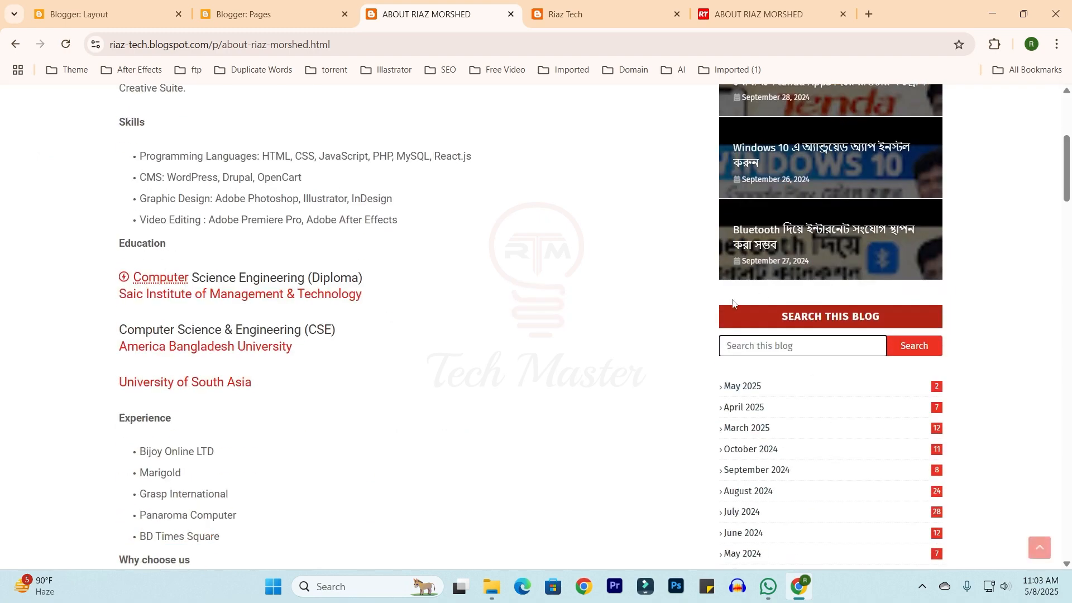
scroll(738, 307, up, 10)
Remove the Search This Blog gadget from Sidebar Right 1 of the blog layout
key(ctrl+1)
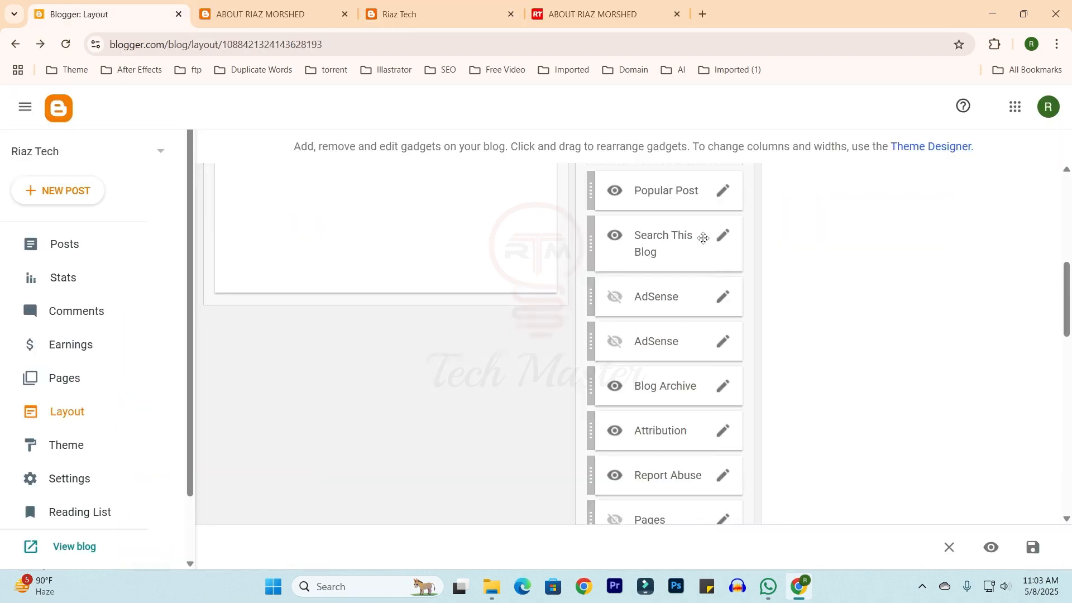
click(724, 238)
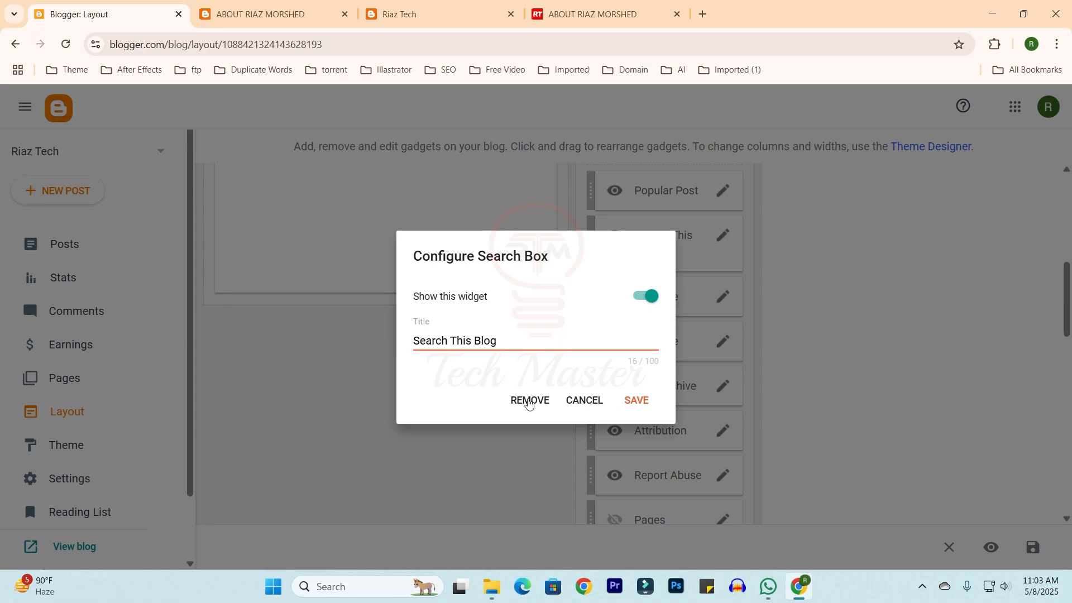
click(529, 401)
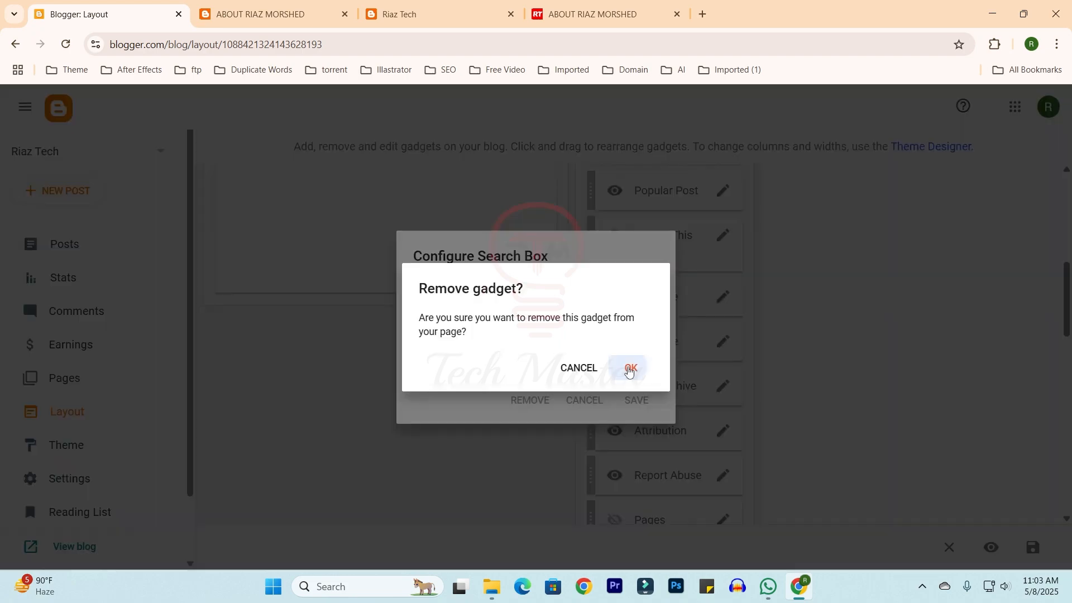
click(630, 368)
Open the list of gadgets that can be added to Sidebar Right 1 and look through the available types
scroll(695, 230, down, 1)
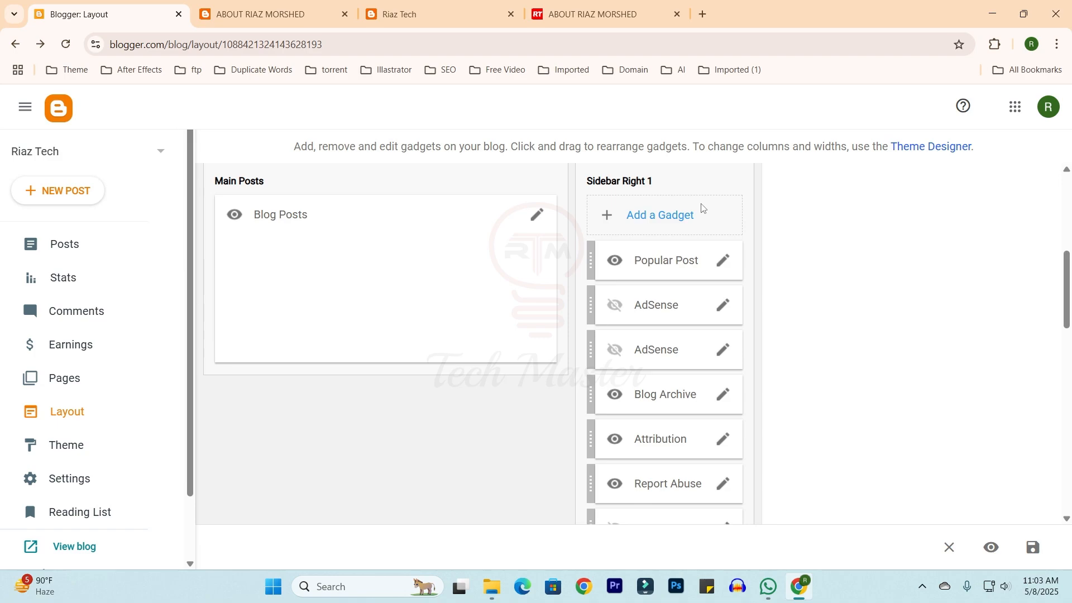
click(670, 218)
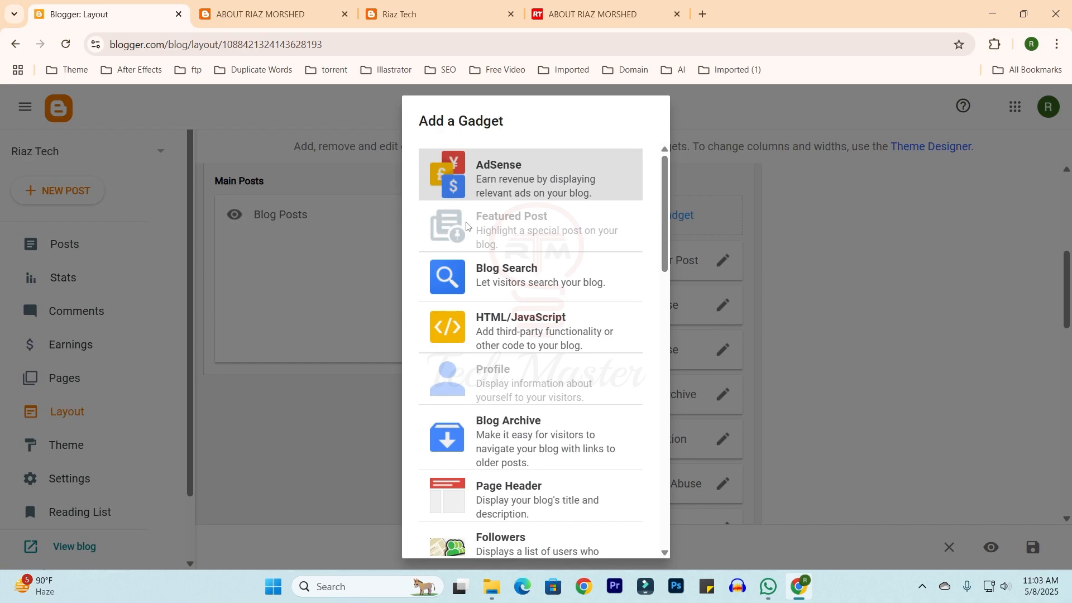
scroll(511, 436, down, 5)
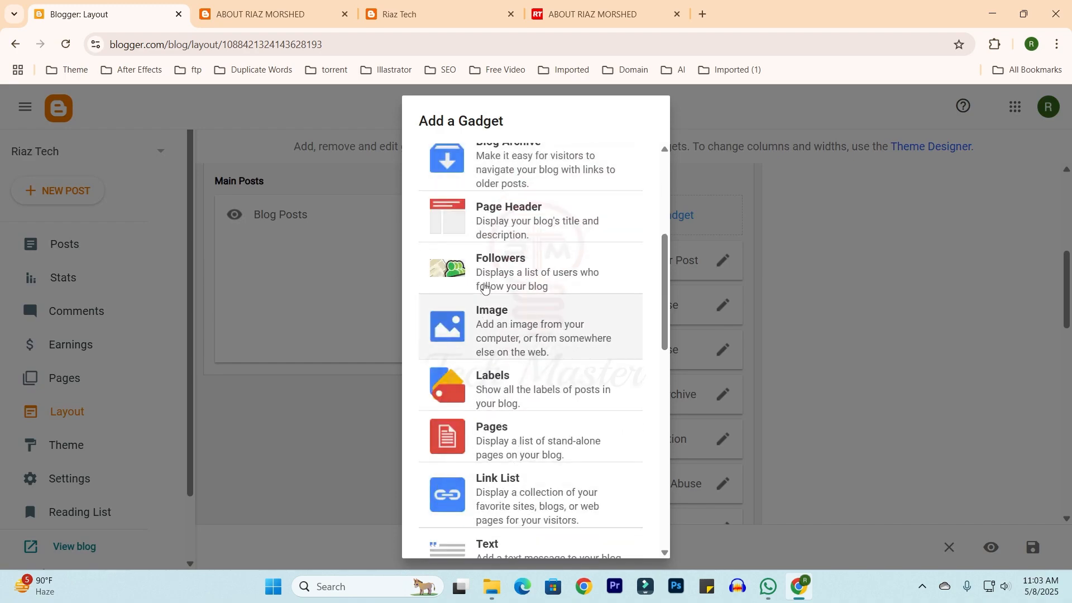
scroll(485, 491, up, 5)
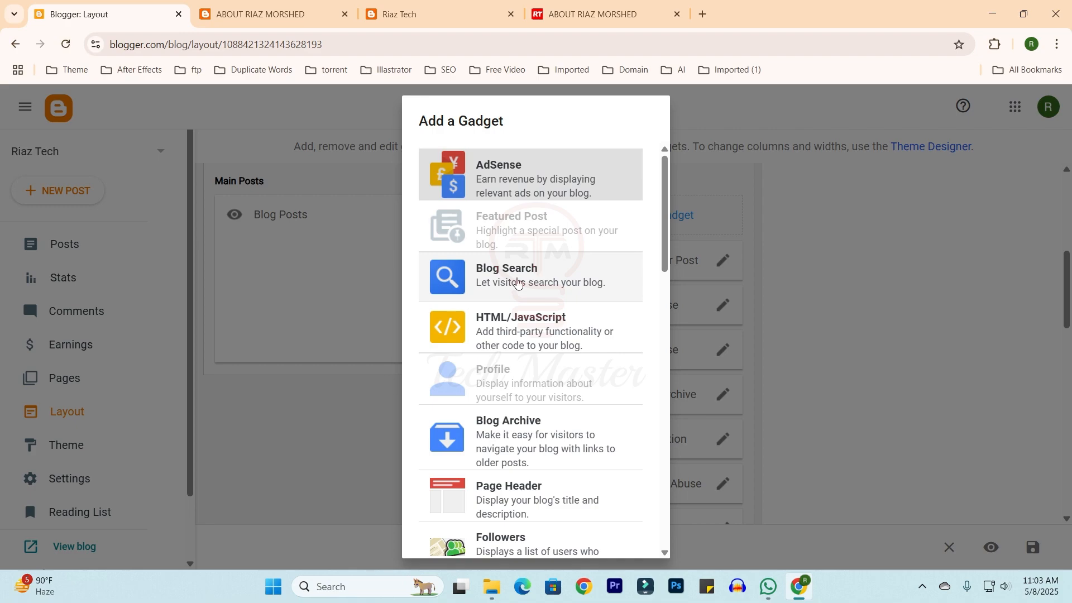
Delete the vk item from the Social Plugin link list in the Social Widget section
scroll(518, 282, down, 2)
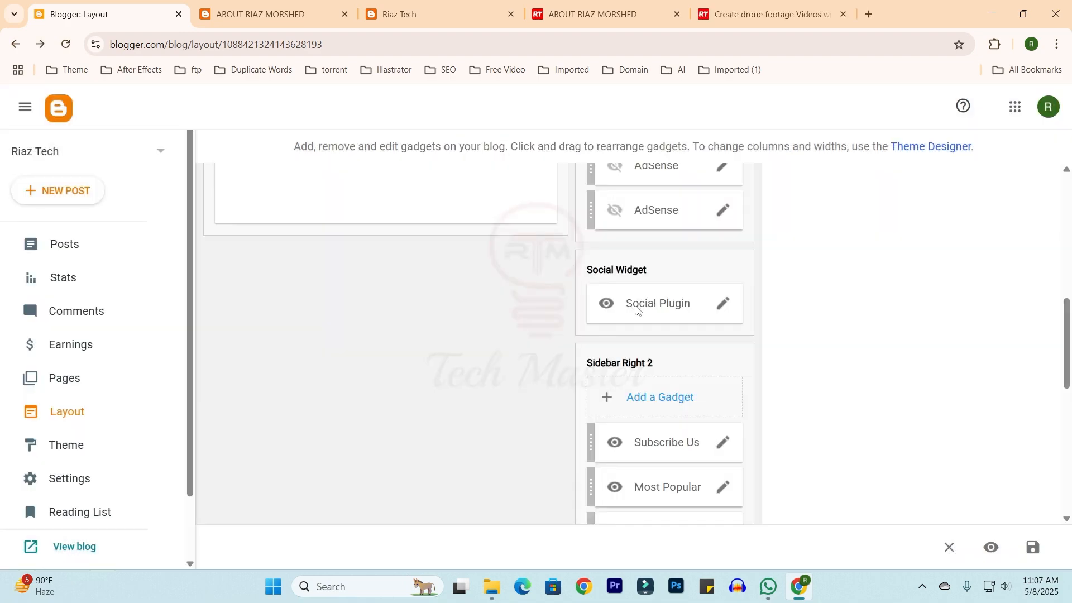
click(724, 307)
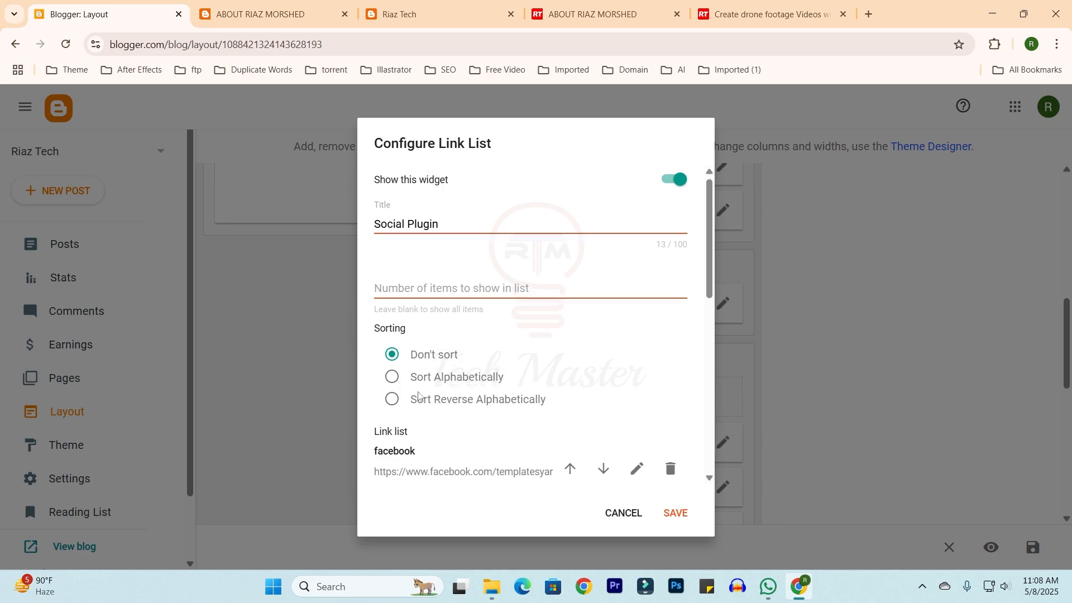
scroll(423, 394, down, 1)
scroll(451, 330, down, 3)
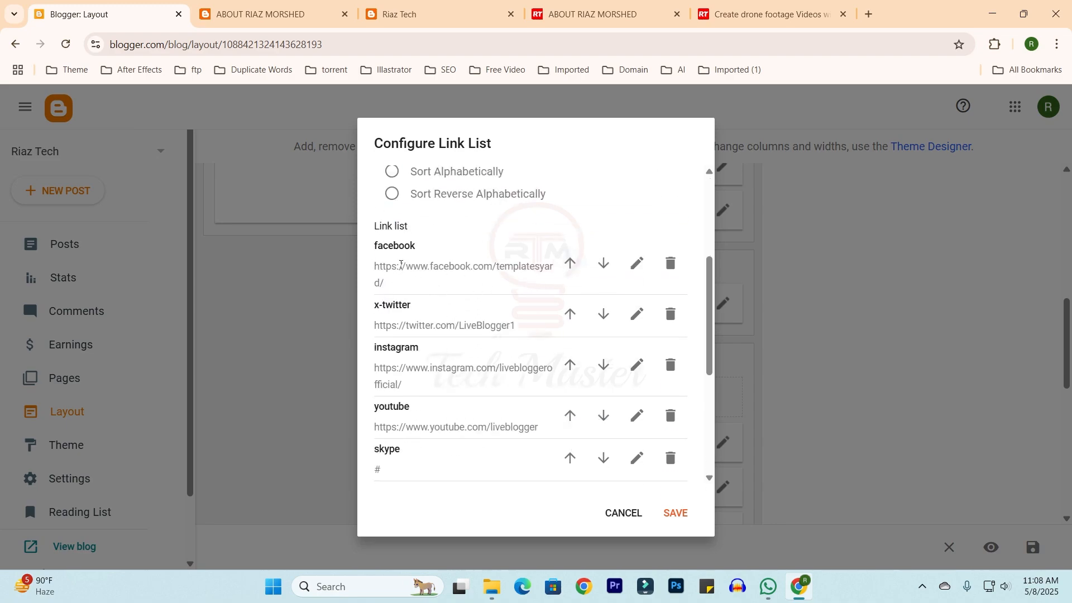
scroll(400, 265, down, 3)
double_click(404, 327)
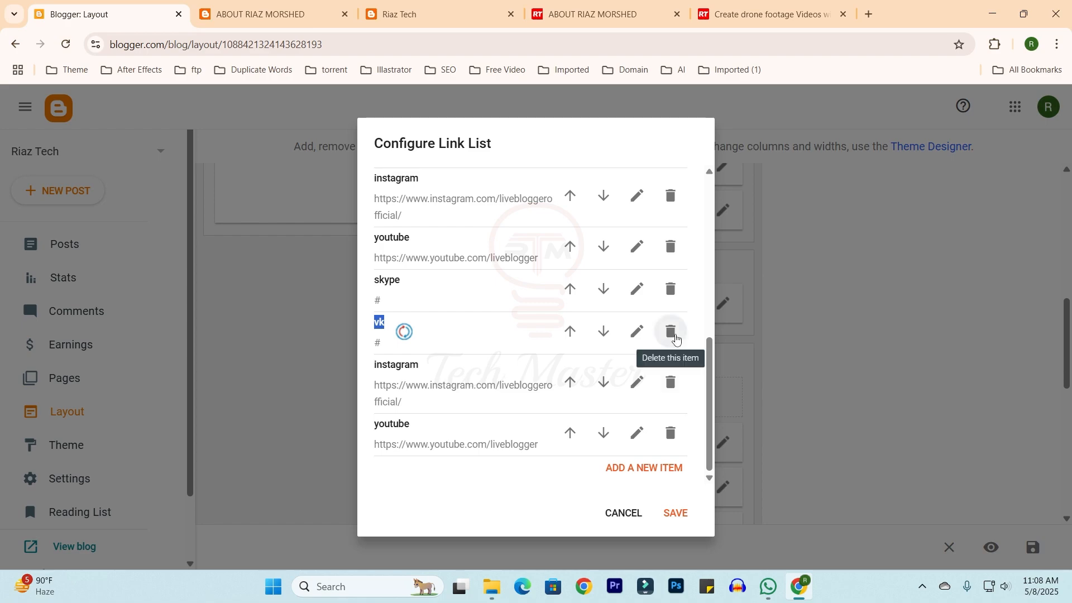
click(672, 333)
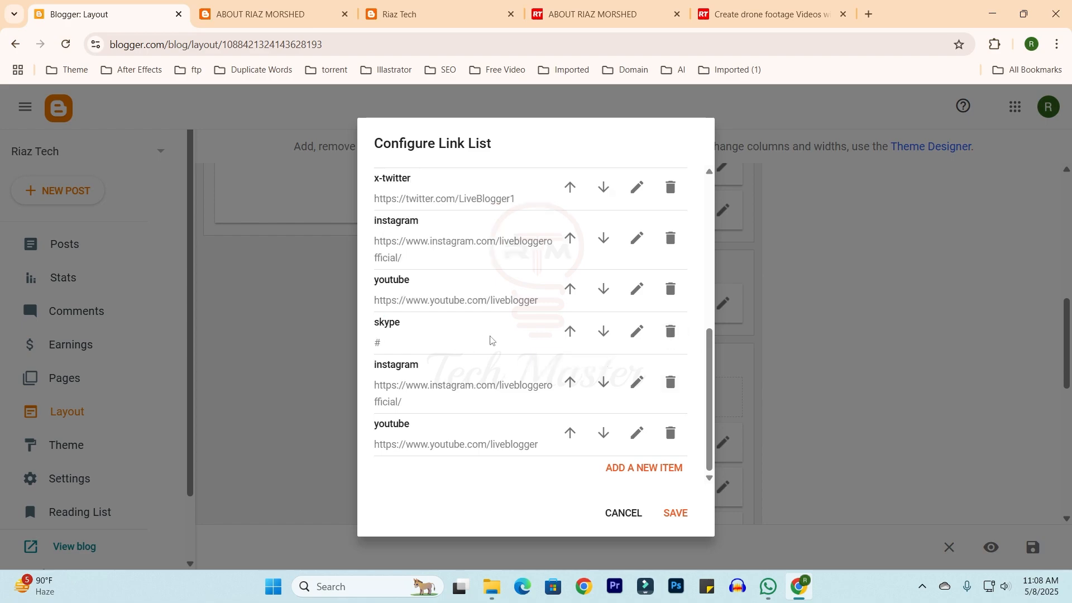
Open the facebook item of the Social Plugin list for editing and copy the Riaz Tech Tube Facebook page address reached from the live header
scroll(397, 416, up, 5)
scroll(397, 416, down, 3)
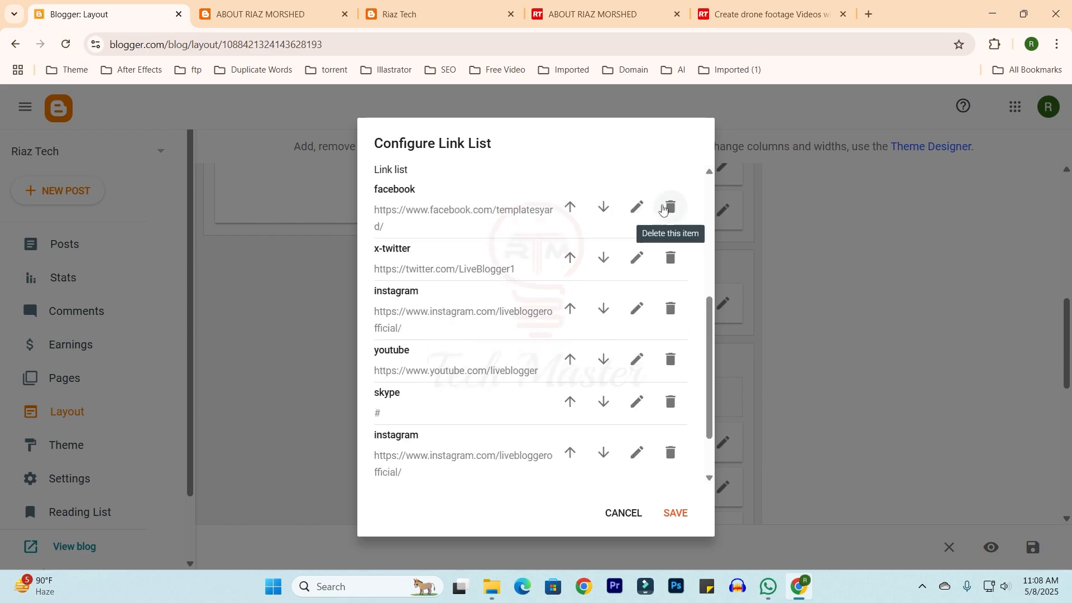
click(637, 207)
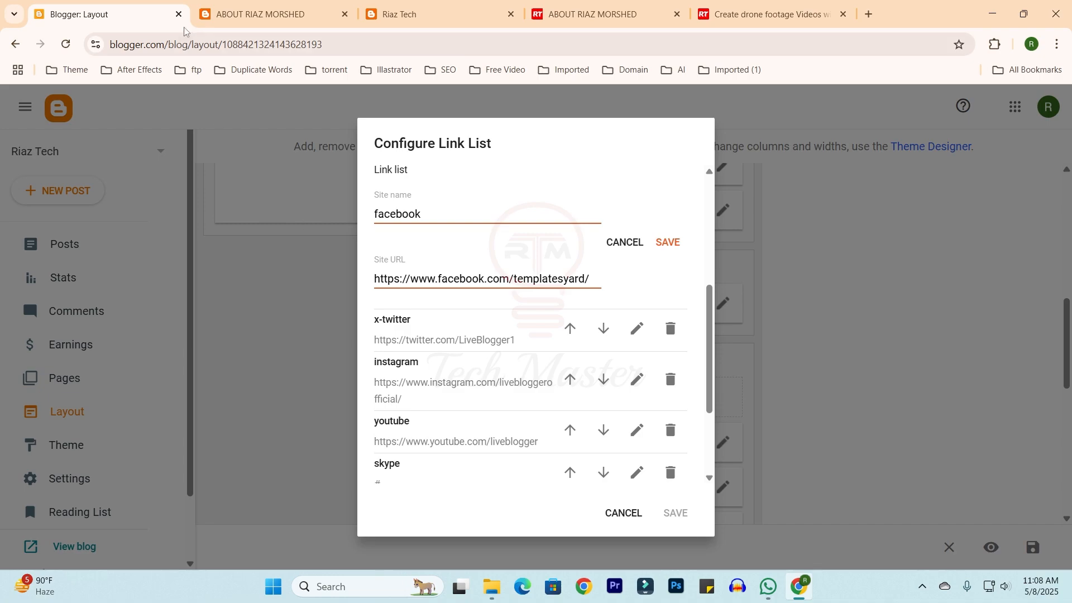
click(226, 14)
scroll(668, 171, up, 7)
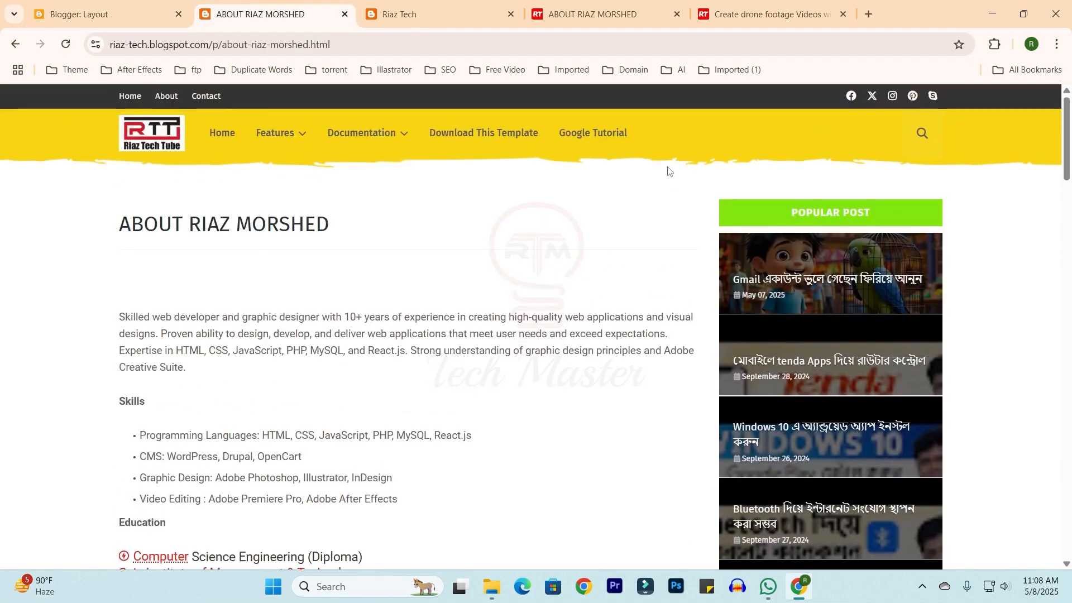
click(852, 97)
click(260, 42)
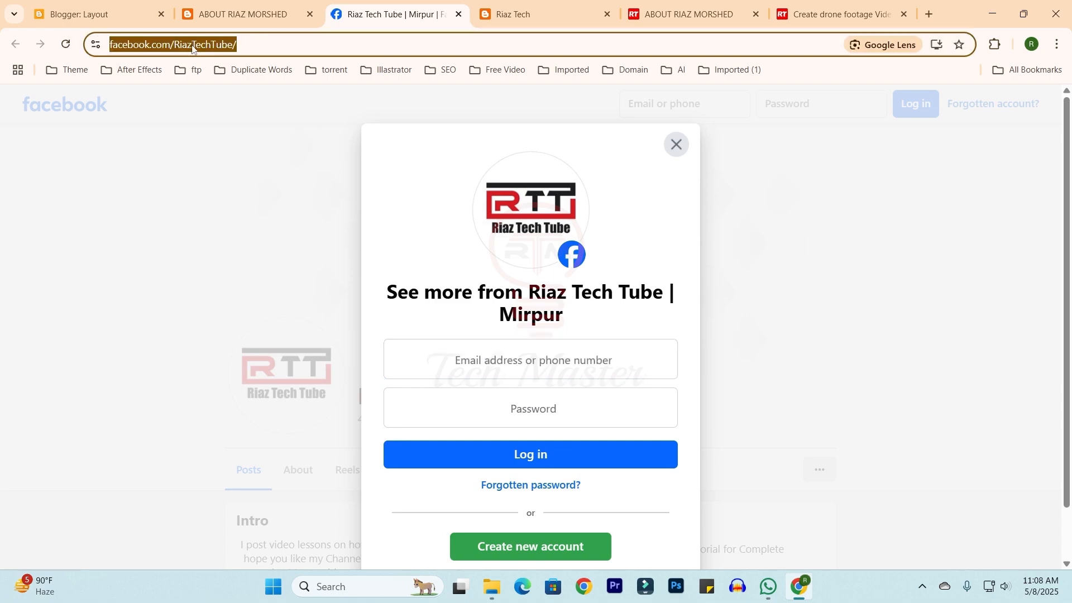
right_click(192, 45)
click(262, 177)
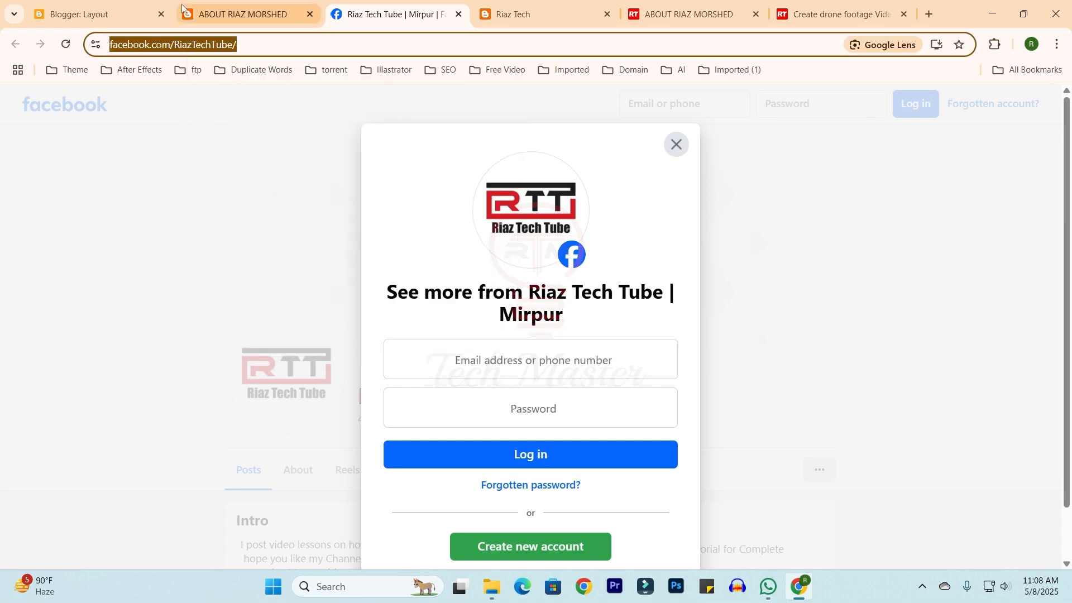
click(84, 14)
triple_click(562, 279)
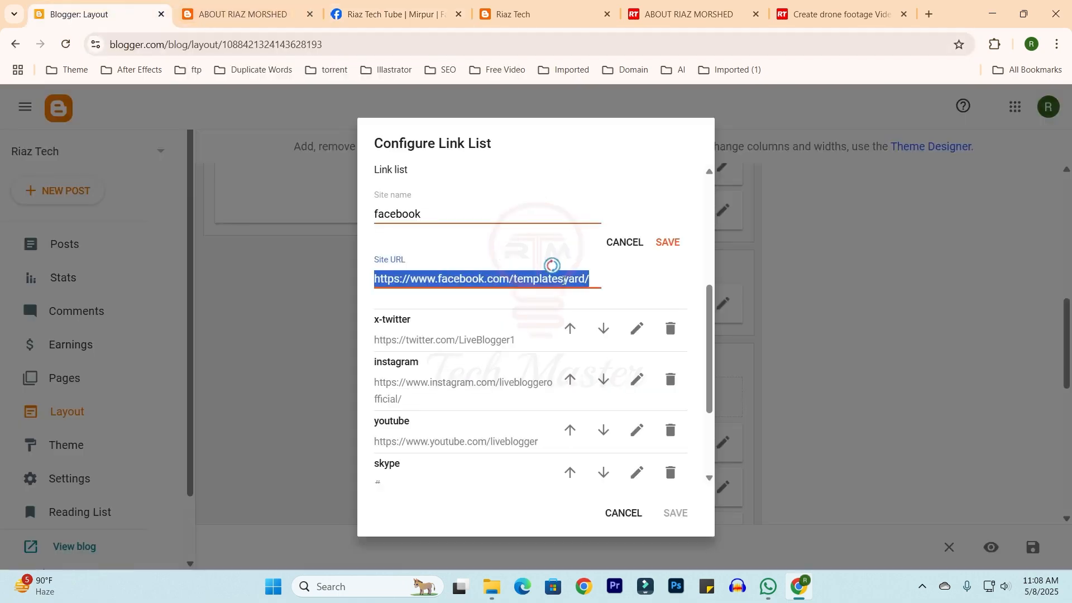
key(ctrl+v)
click(667, 243)
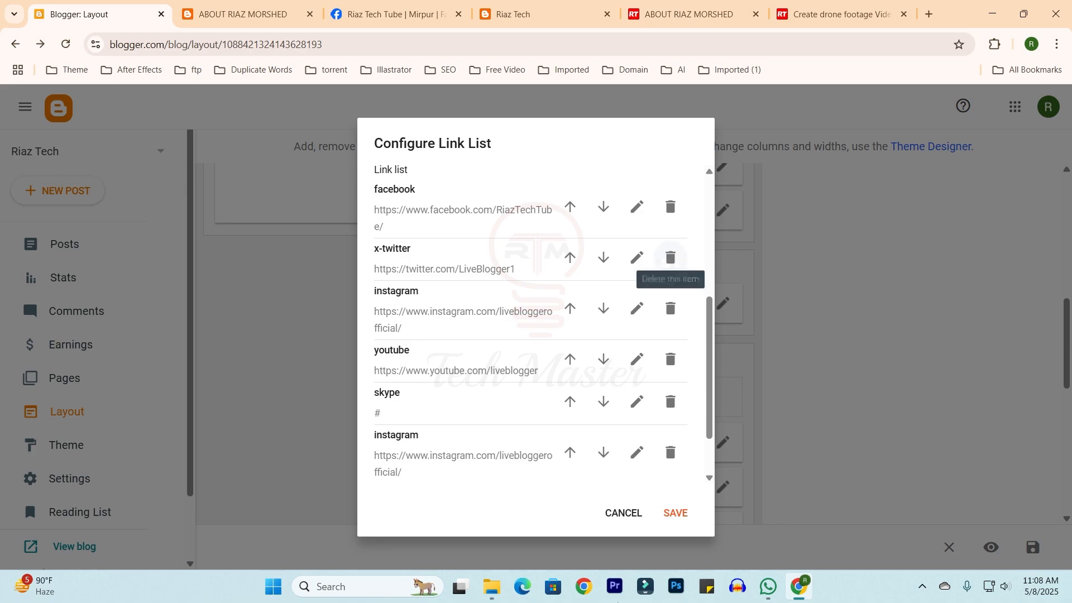
click(676, 514)
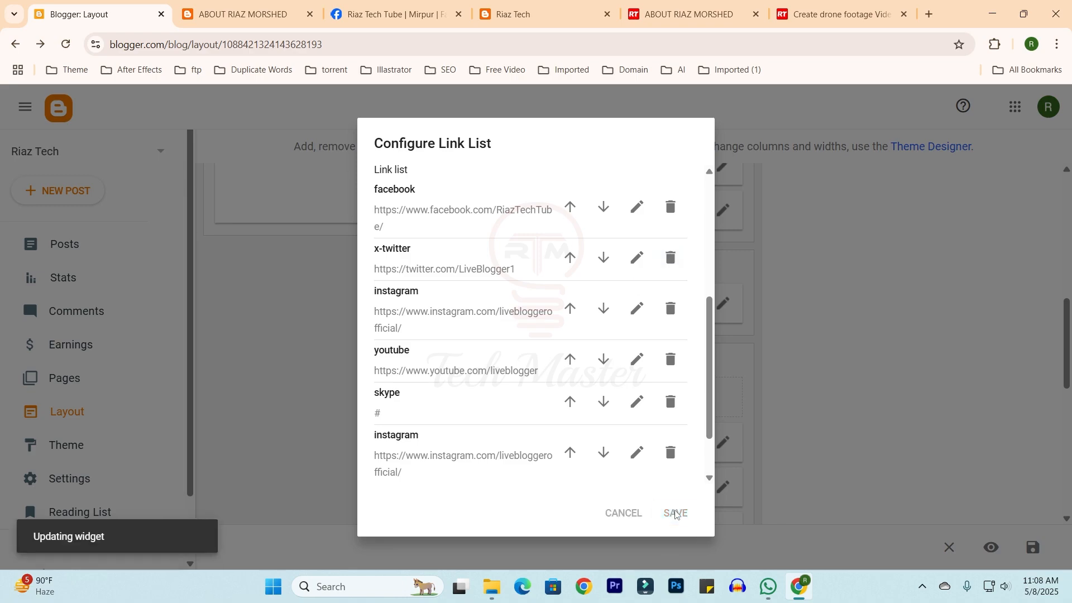
Reload the live about page and check the Social Plugin icons in its sidebar
key(ctrl+Tab)
click(65, 44)
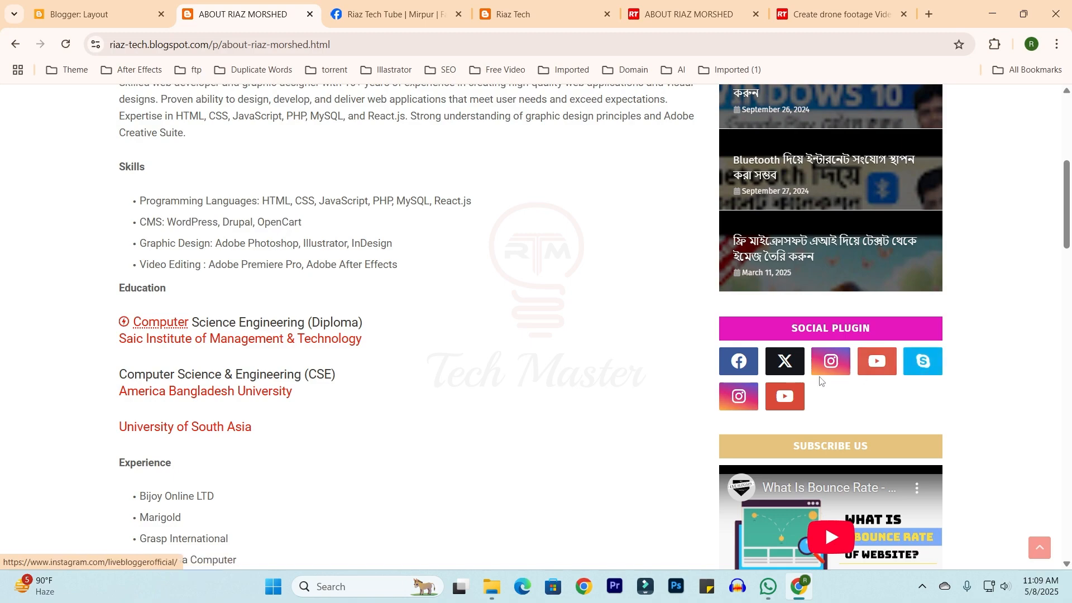
key(ctrl+shift+Tab)
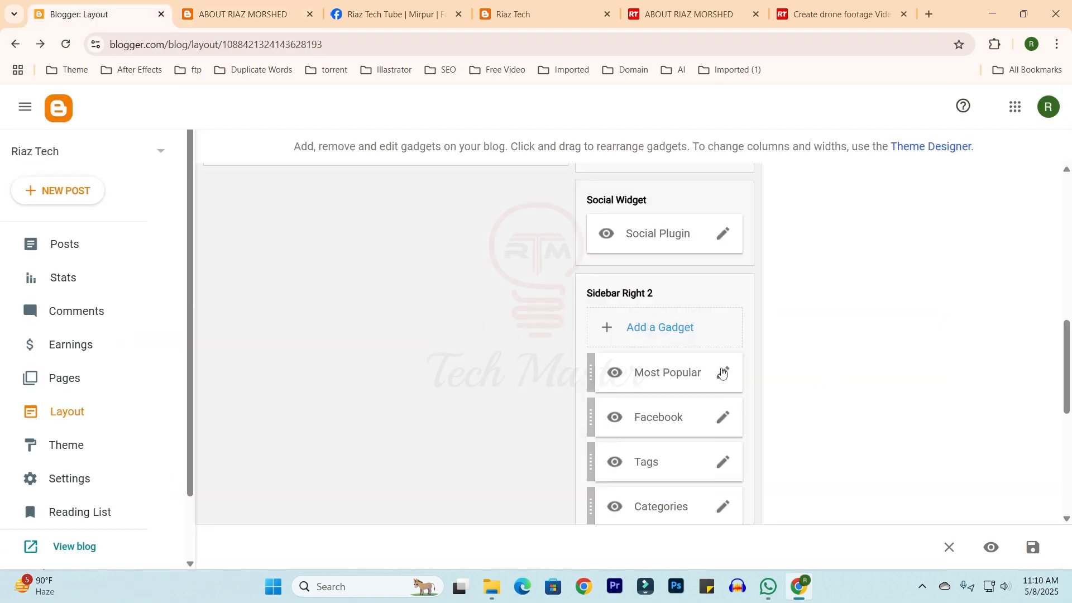
Examine the Most Popular post list in the sidebar of the live about page
click(241, 14)
scroll(520, 178, down, 6)
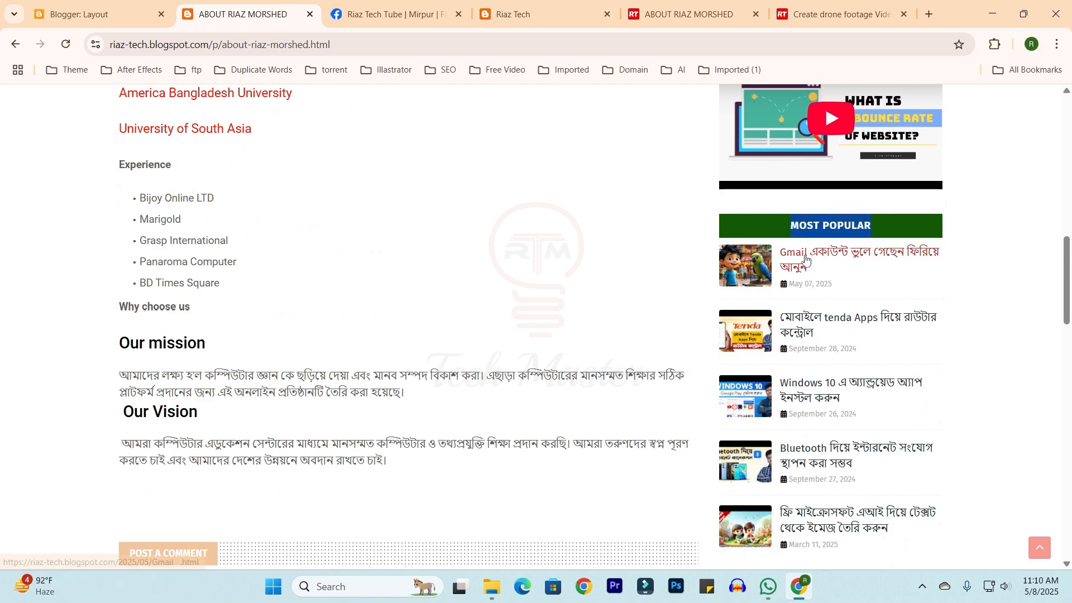
scroll(807, 263, down, 2)
scroll(819, 359, up, 2)
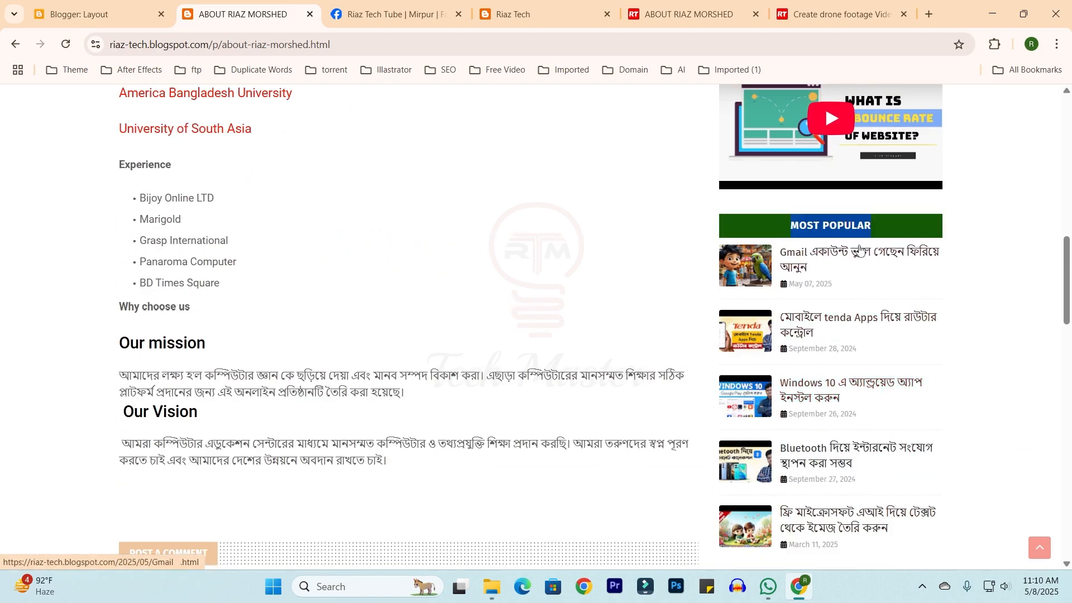
Locate the Popular Post and Most Popular gadgets in the layout and inspect Most Popular's settings, including its maximum number of shown posts
click(98, 16)
scroll(630, 347, up, 5)
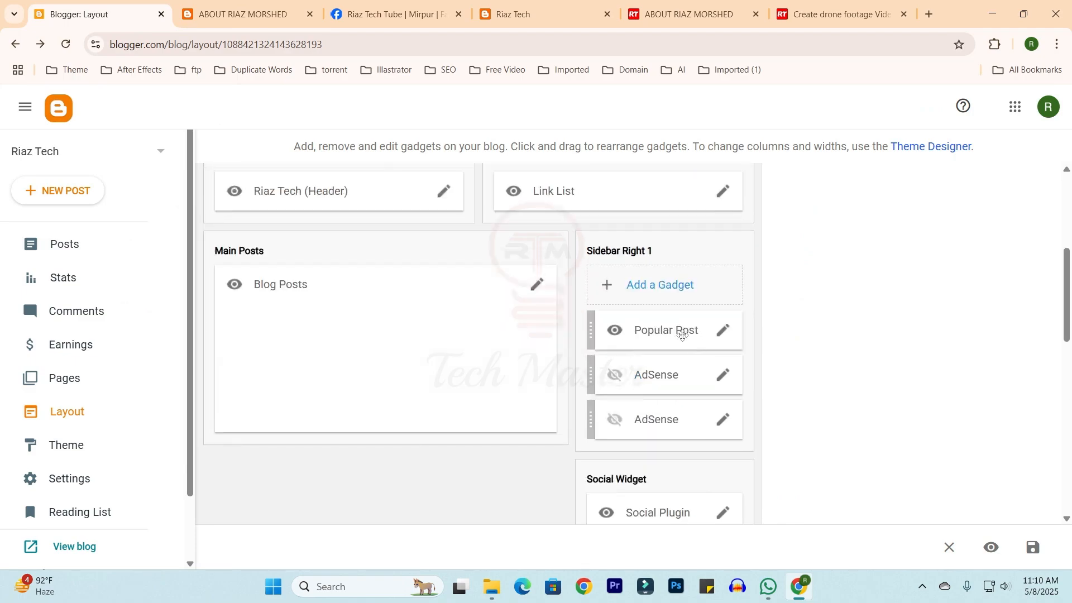
scroll(728, 338, down, 5)
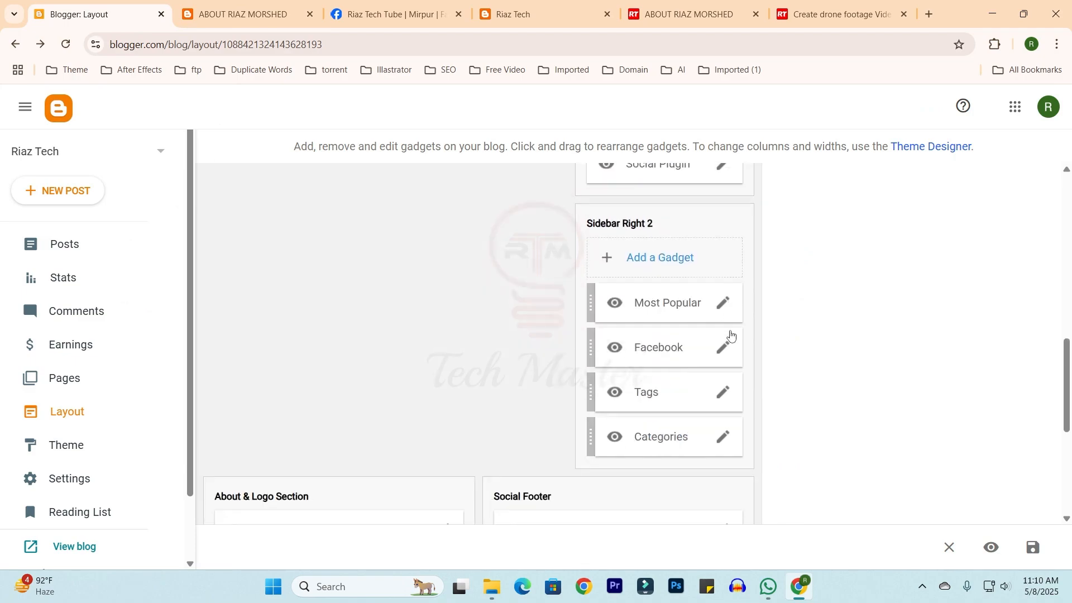
click(724, 302)
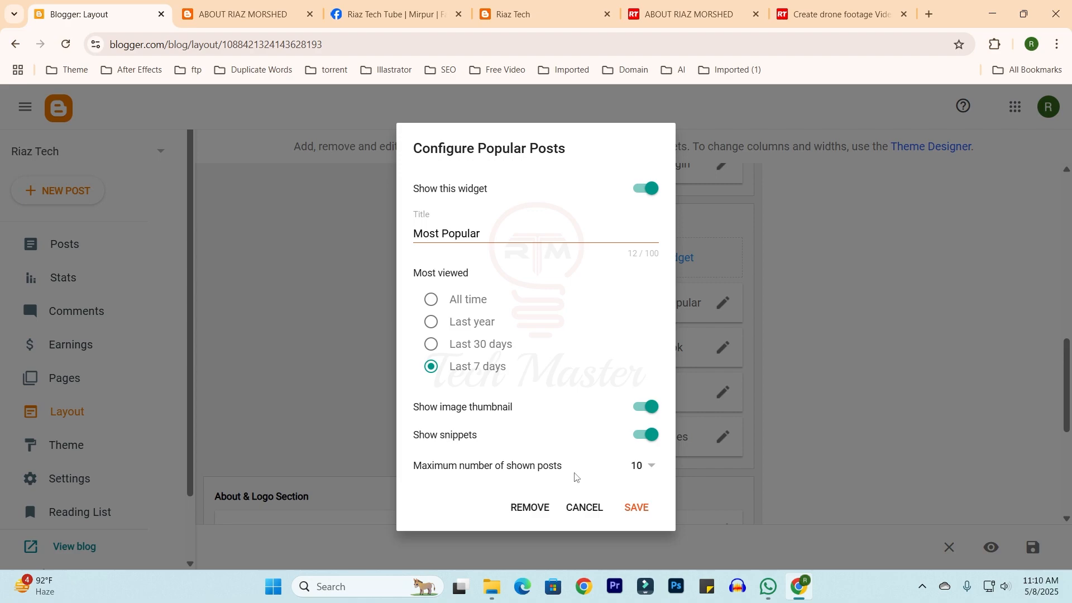
click(651, 469)
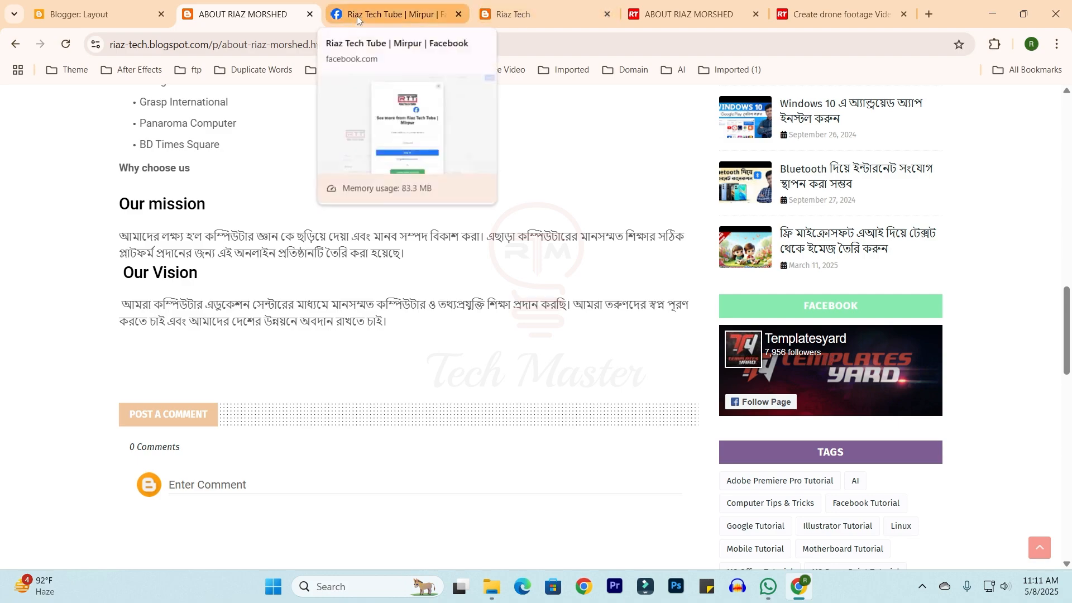
click(376, 16)
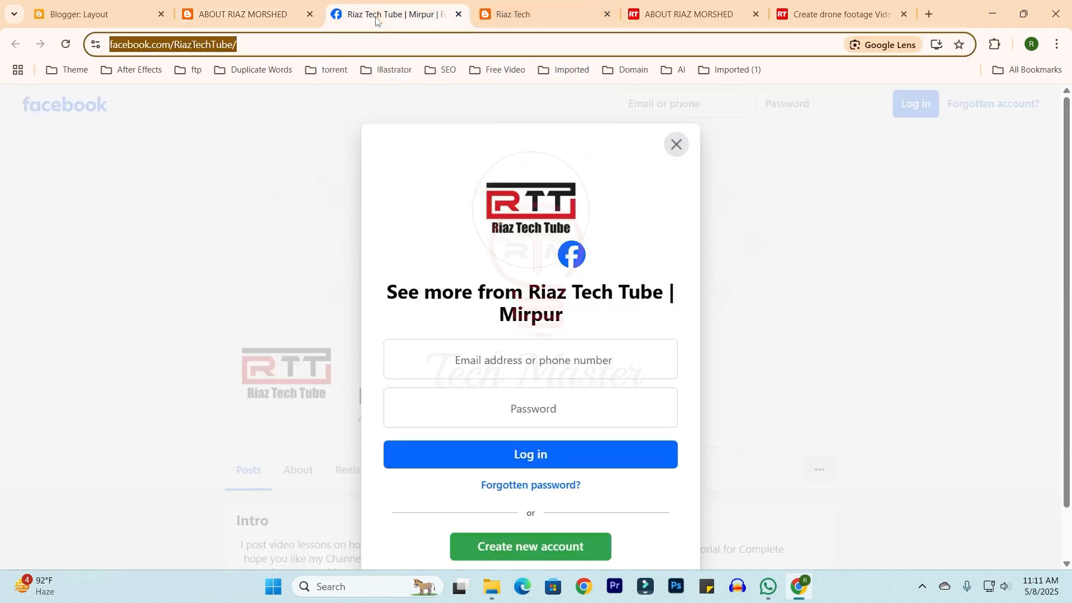
right_click(191, 46)
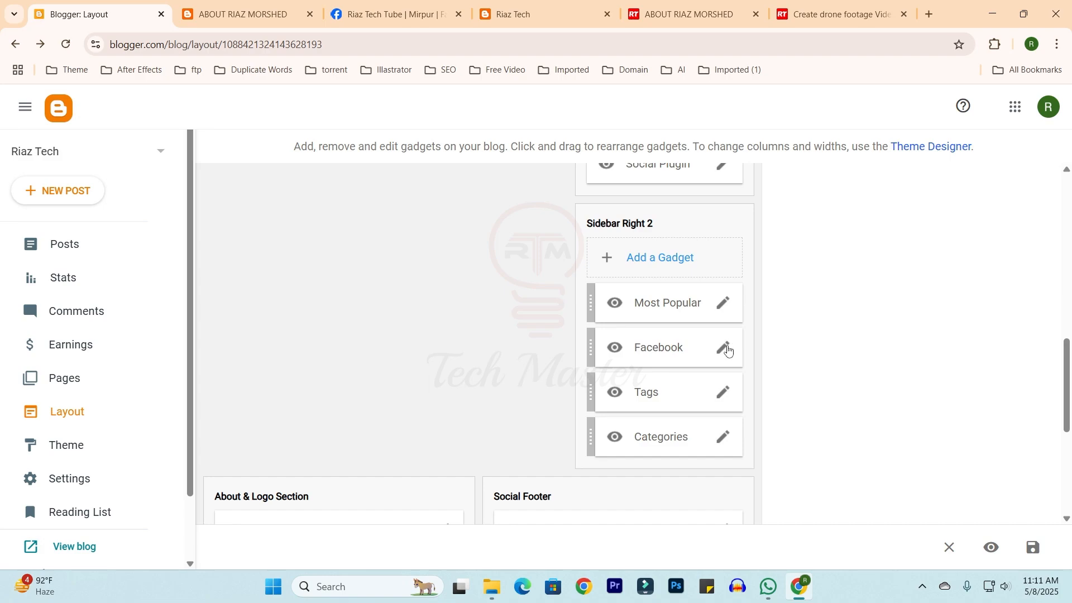
click(724, 352)
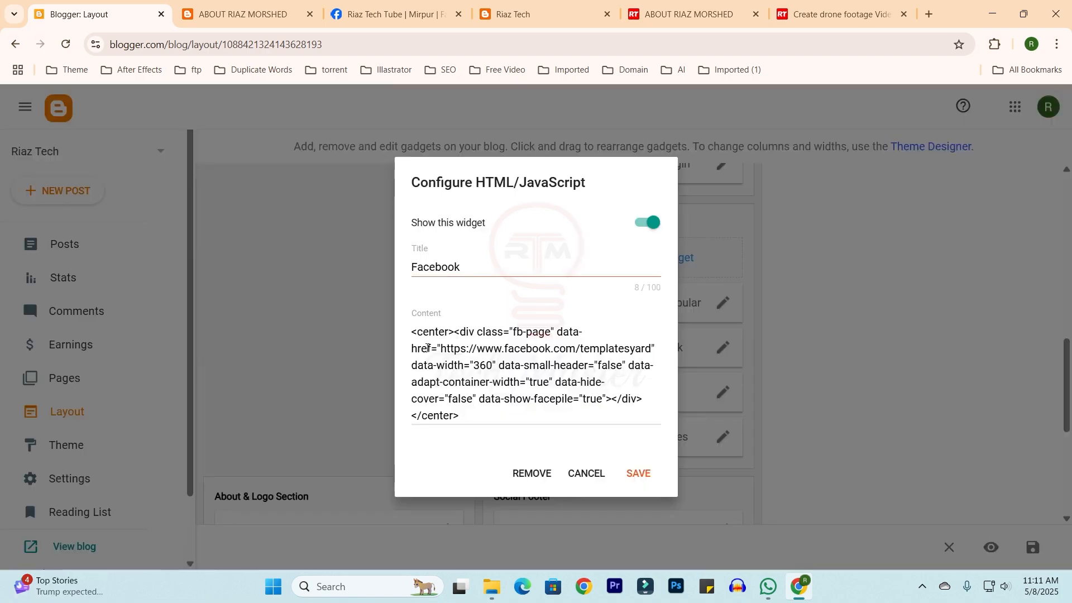
drag(444, 347, 650, 357)
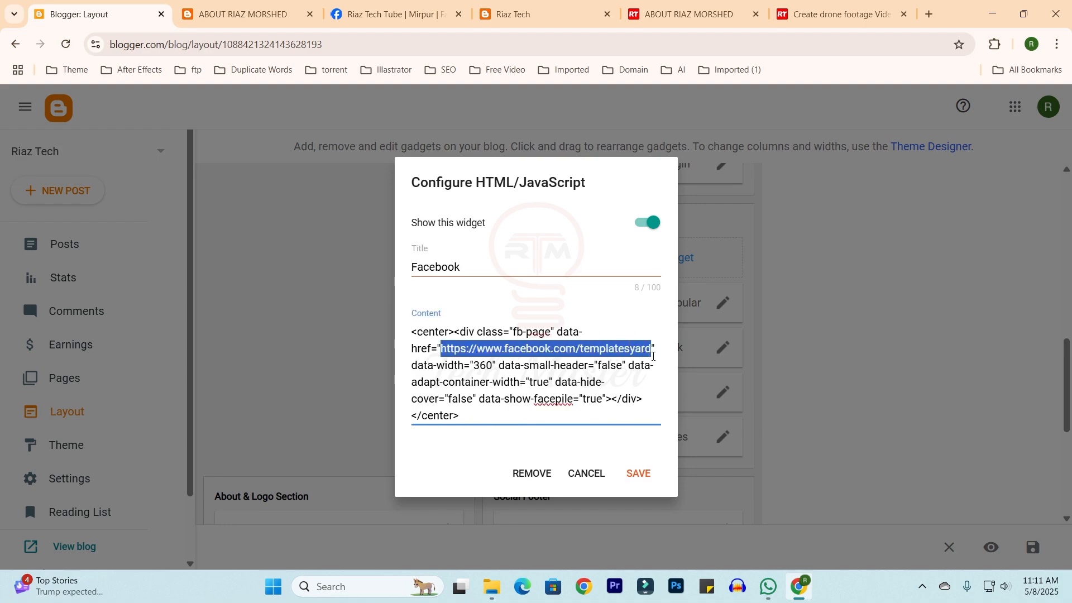
click(443, 350)
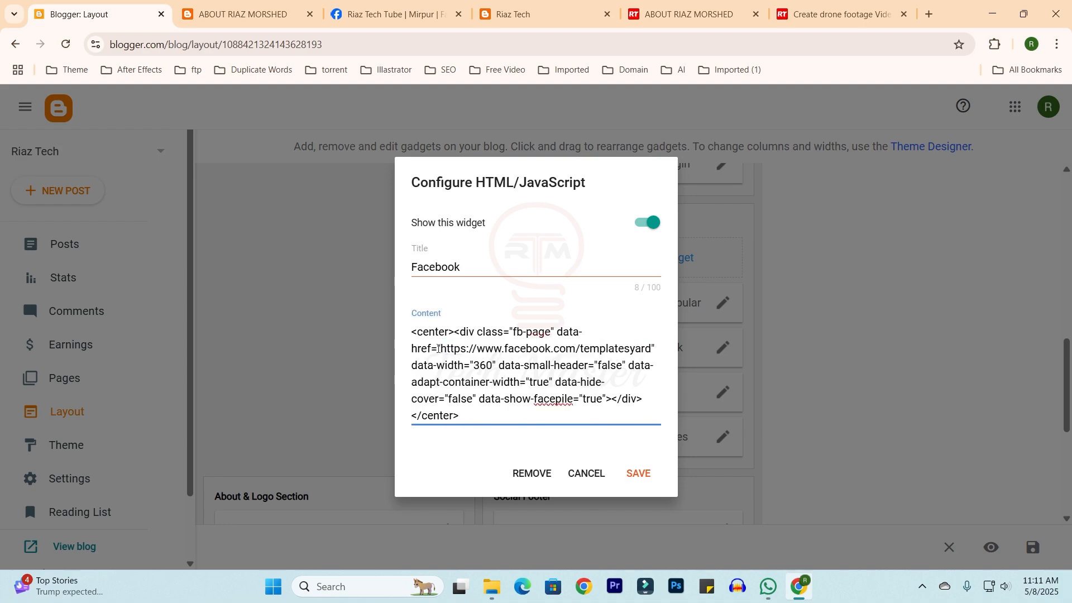
text(")
drag(448, 350, 658, 351)
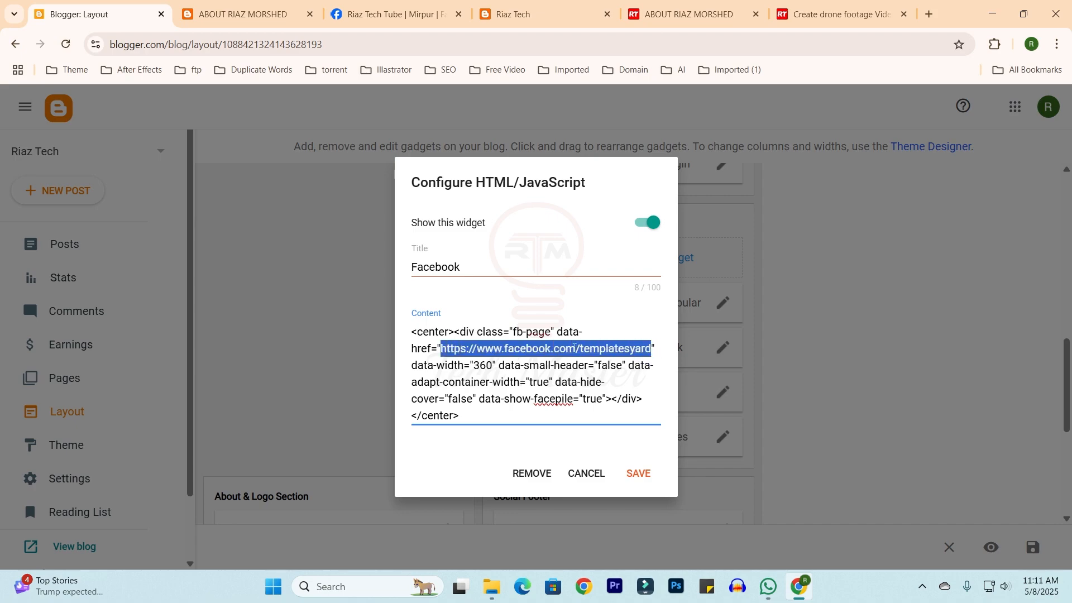
key(BackSpace)
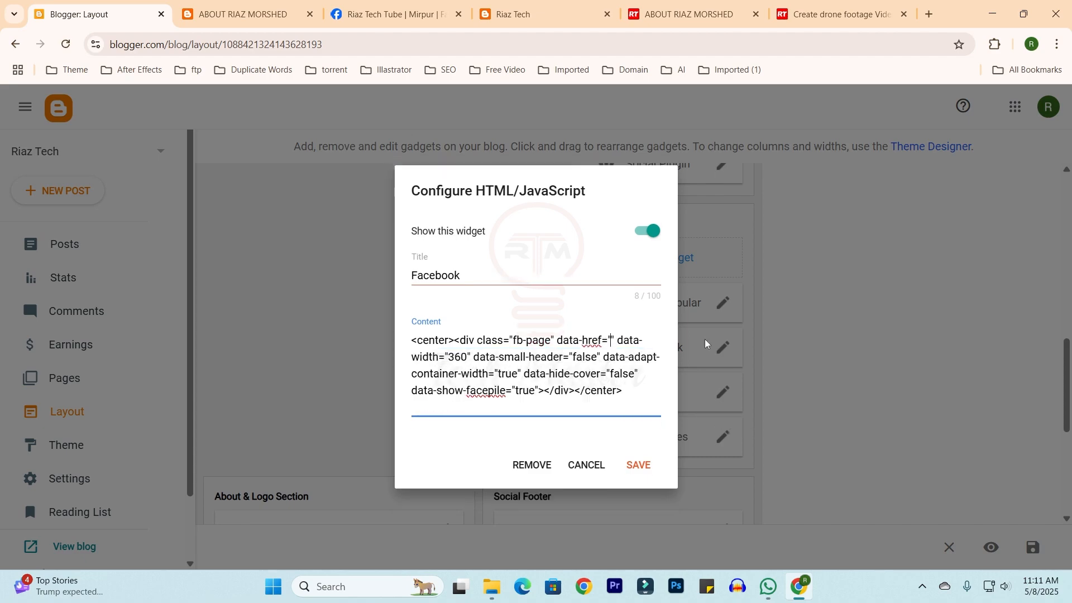
text(https://www.facebook.com/RiazTechTube/)
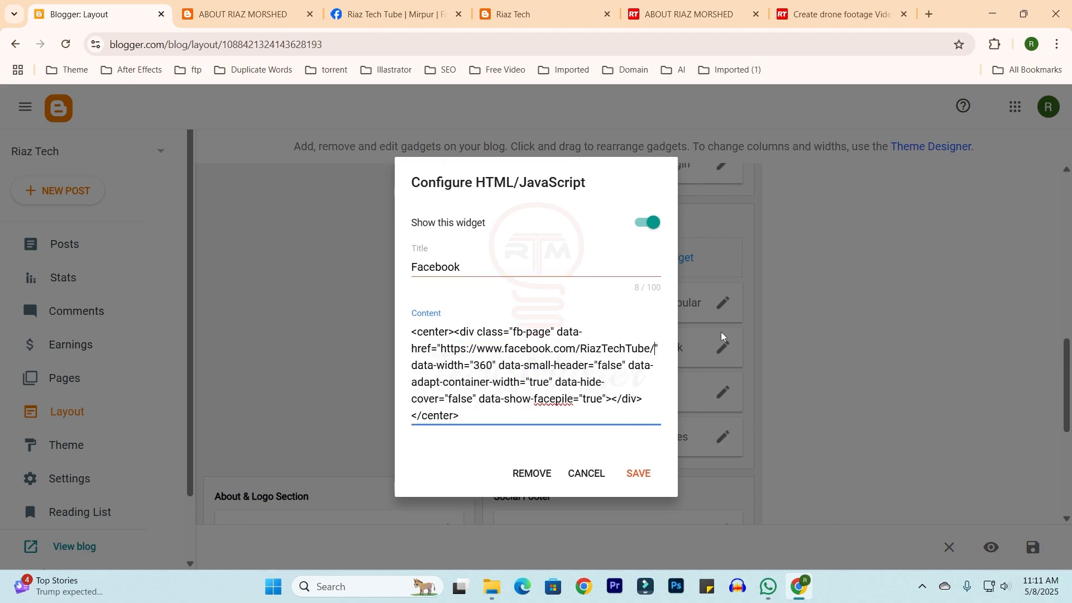
click(639, 475)
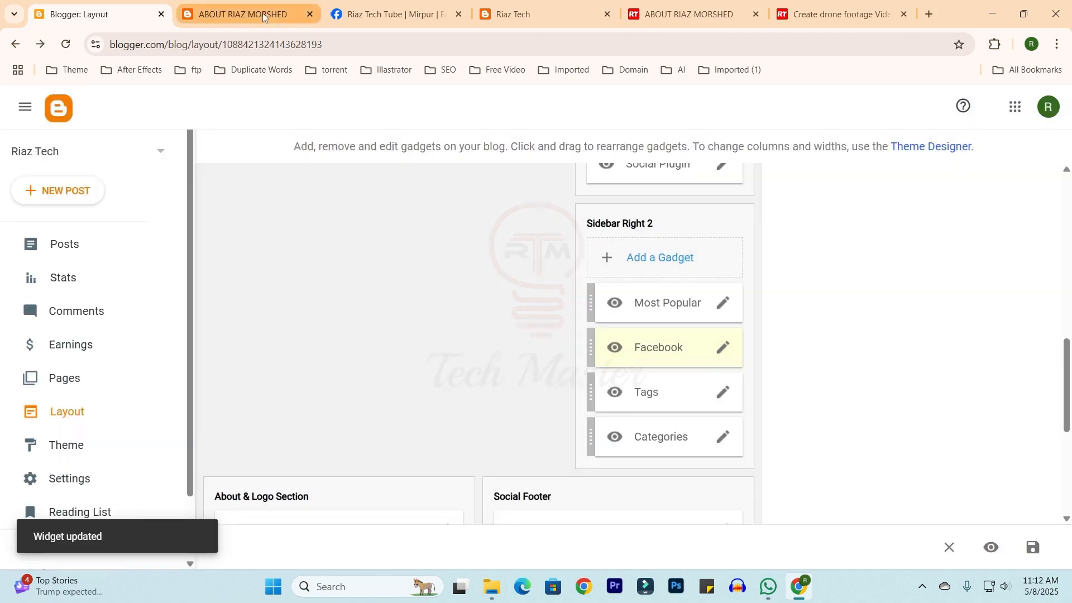
Reload the live about page, check its Facebook box, and compare the Tags and Categories lists in the sidebar
click(242, 14)
click(65, 44)
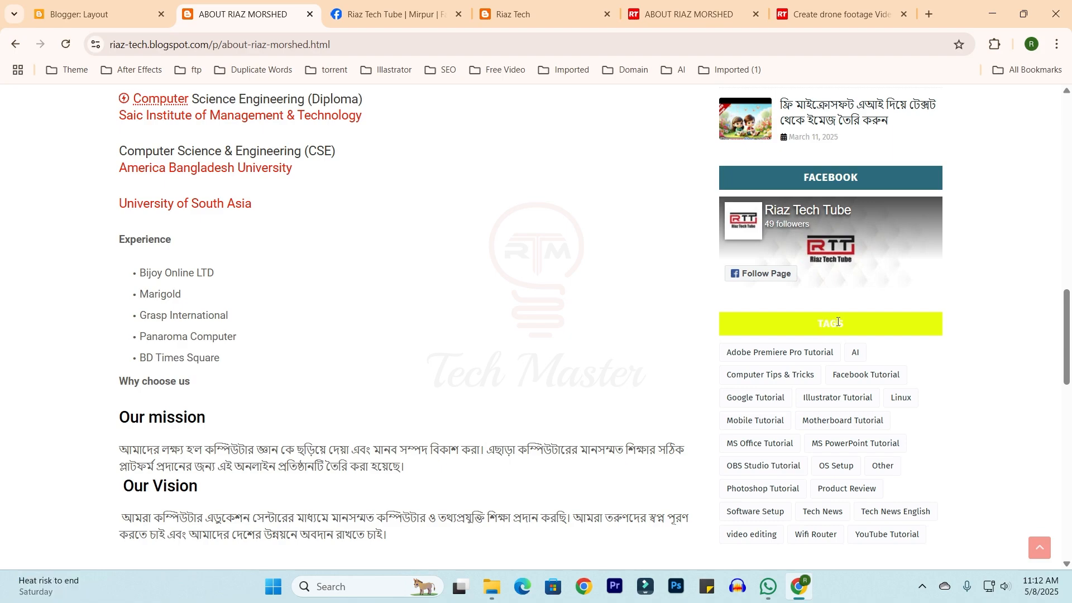
scroll(854, 360, down, 1)
scroll(853, 360, down, 3)
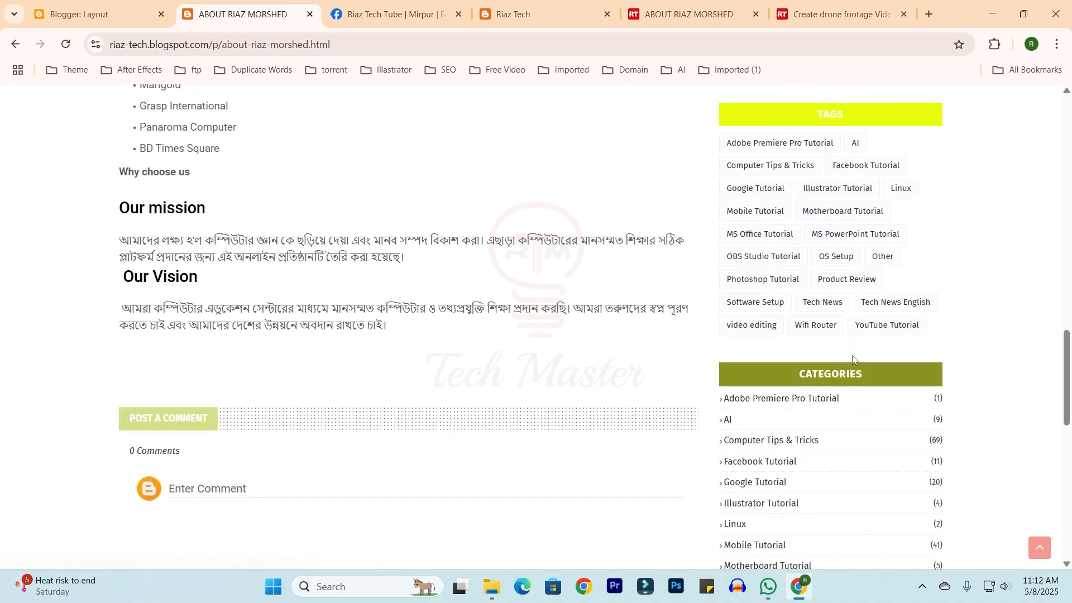
scroll(893, 363, up, 6)
scroll(1050, 378, down, 4)
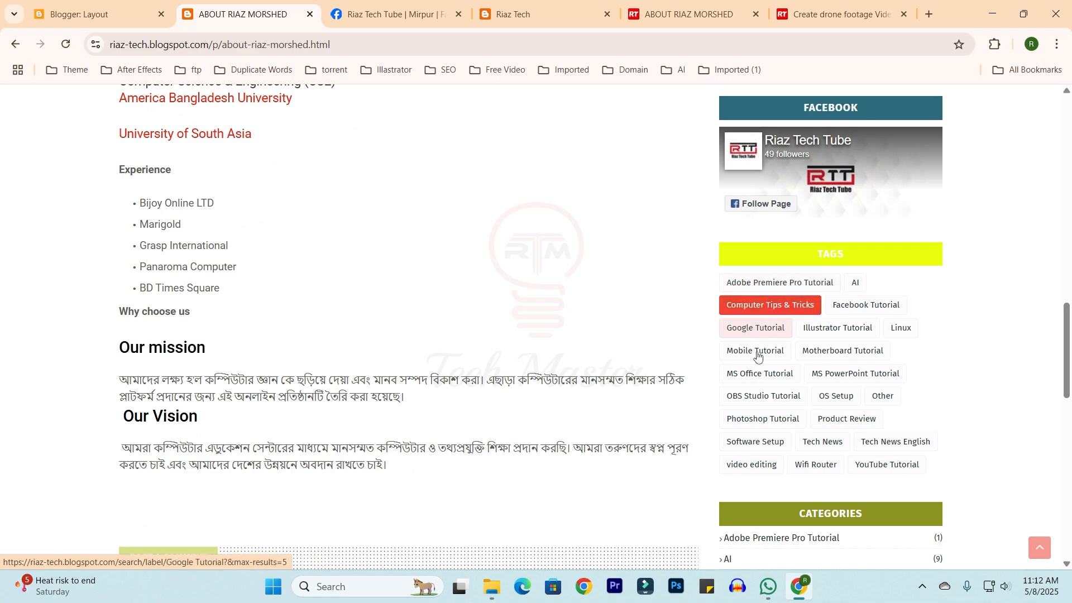
scroll(792, 385, down, 2)
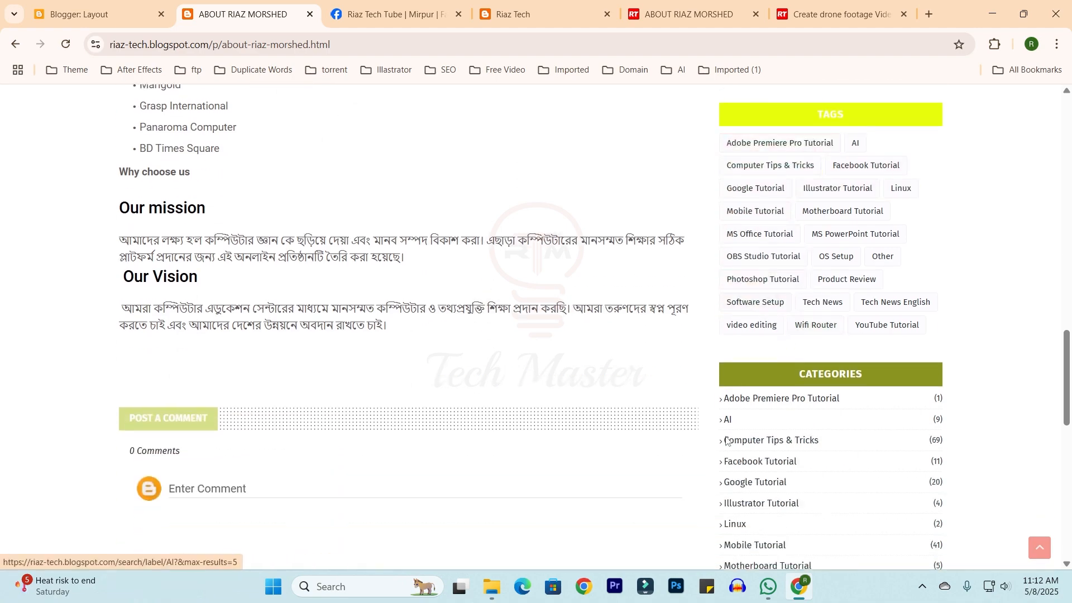
scroll(801, 405, down, 5)
scroll(801, 453, up, 4)
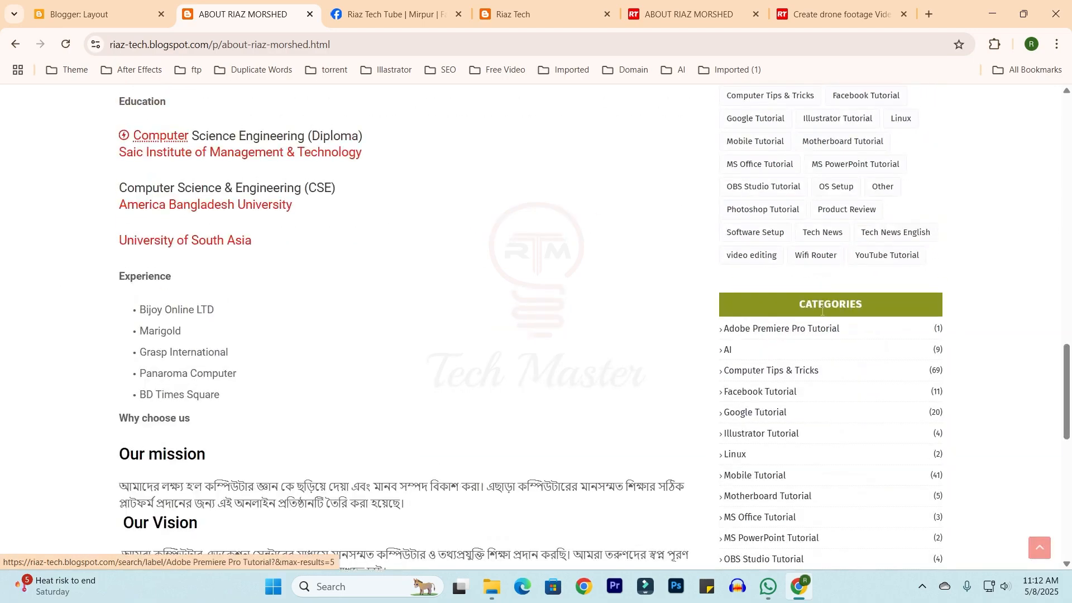
scroll(821, 233, up, 2)
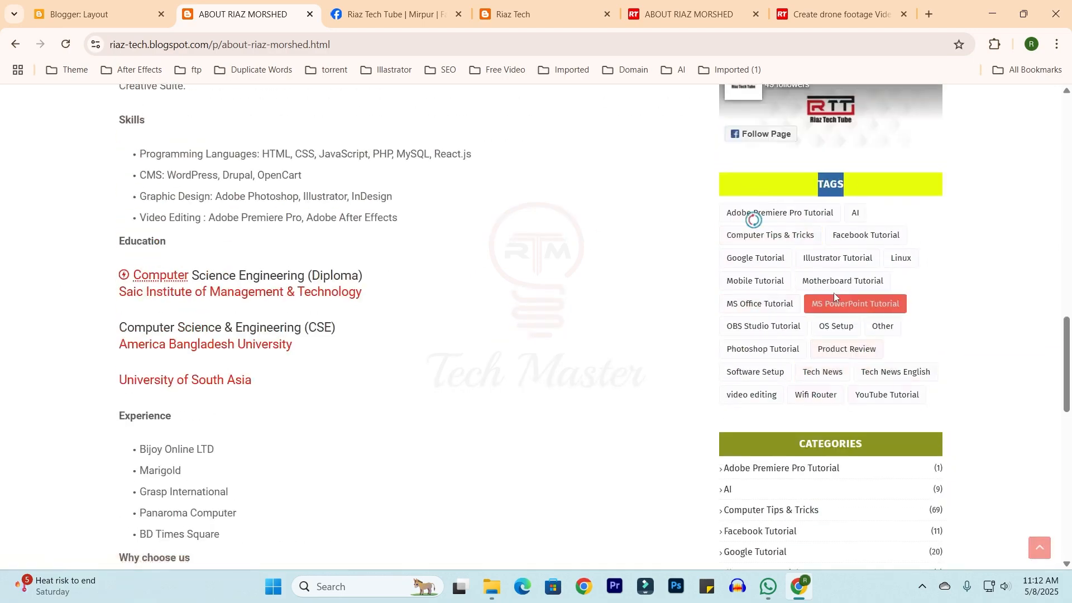
scroll(815, 414, down, 9)
scroll(826, 256, up, 4)
scroll(829, 267, up, 1)
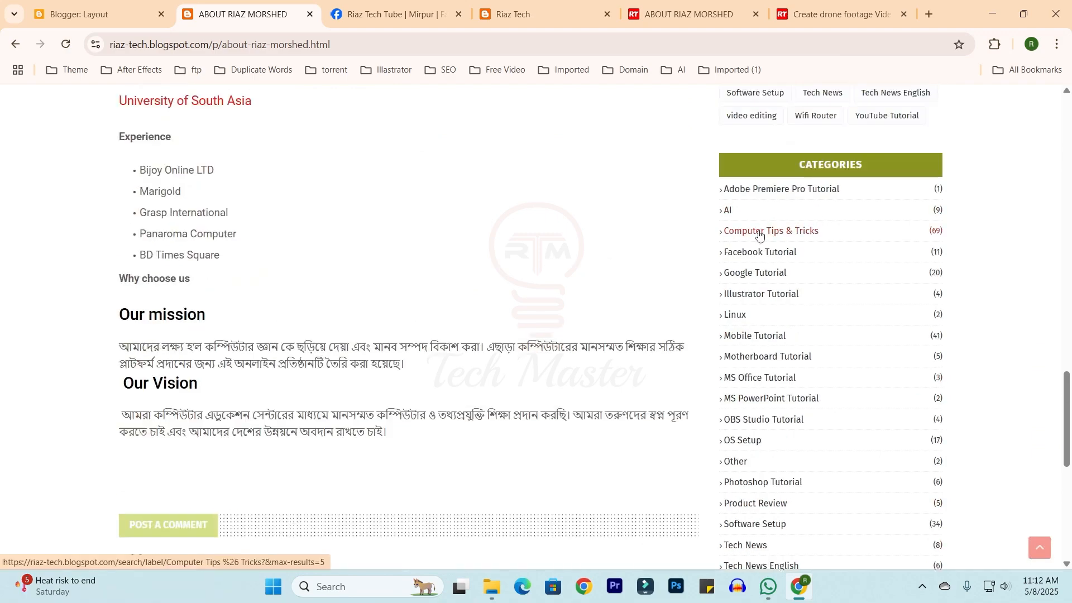
scroll(760, 234, up, 3)
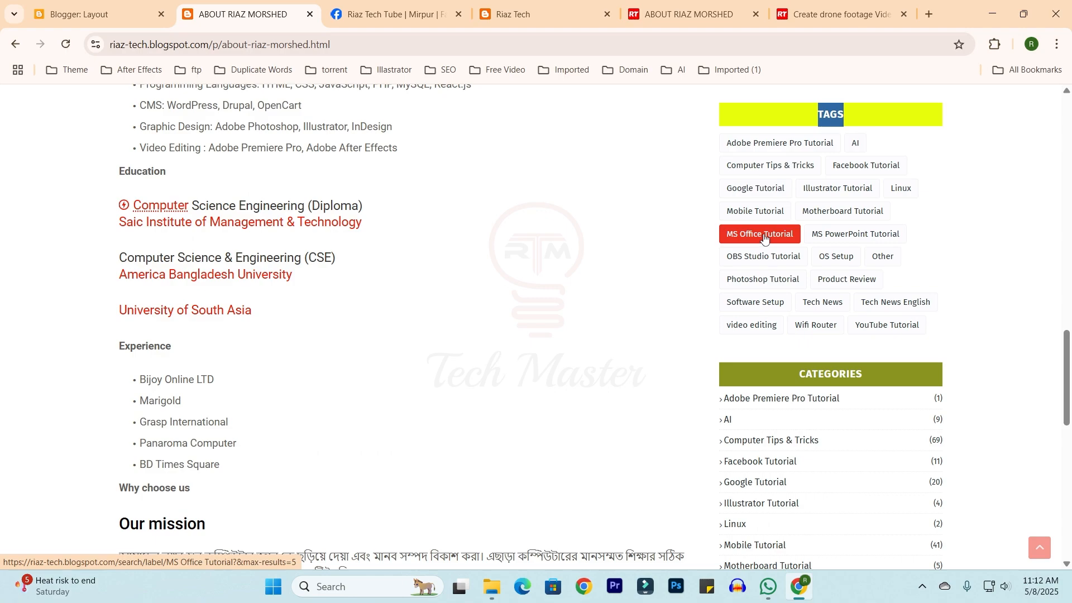
Open the About Us gadget in the About & Logo Section of the layout and compare it with the logo and text in the live footer
scroll(536, 313, down, 7)
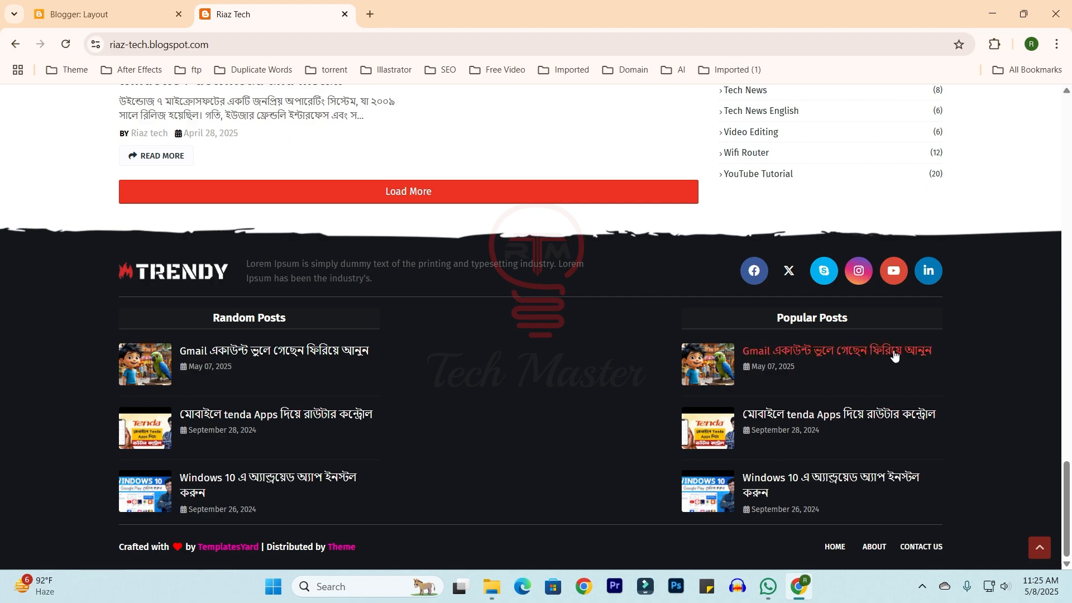
click(113, 19)
scroll(433, 330, up, 8)
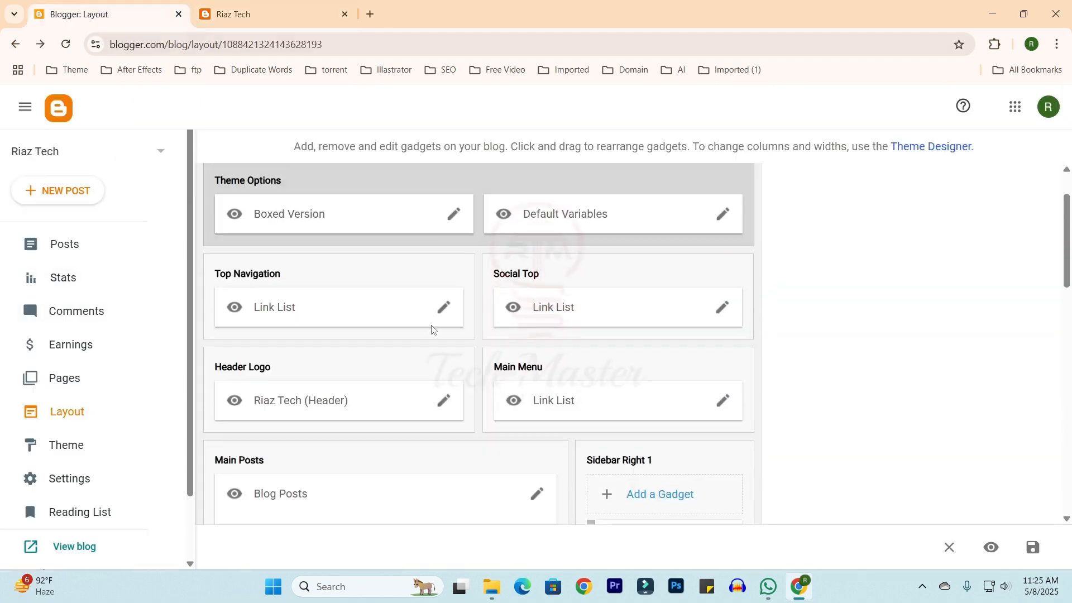
scroll(276, 230, down, 15)
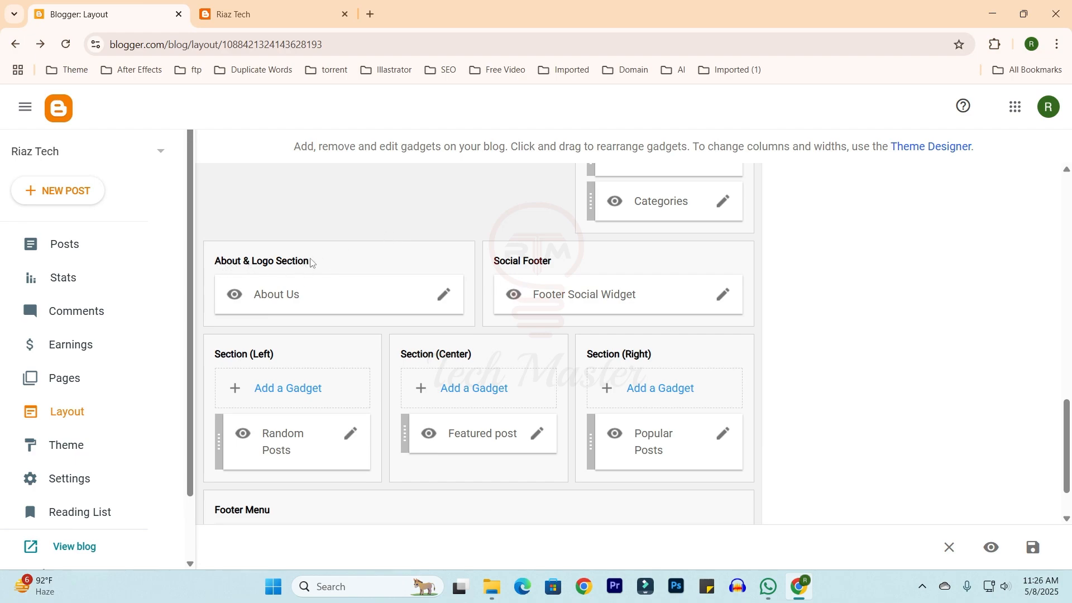
click(444, 297)
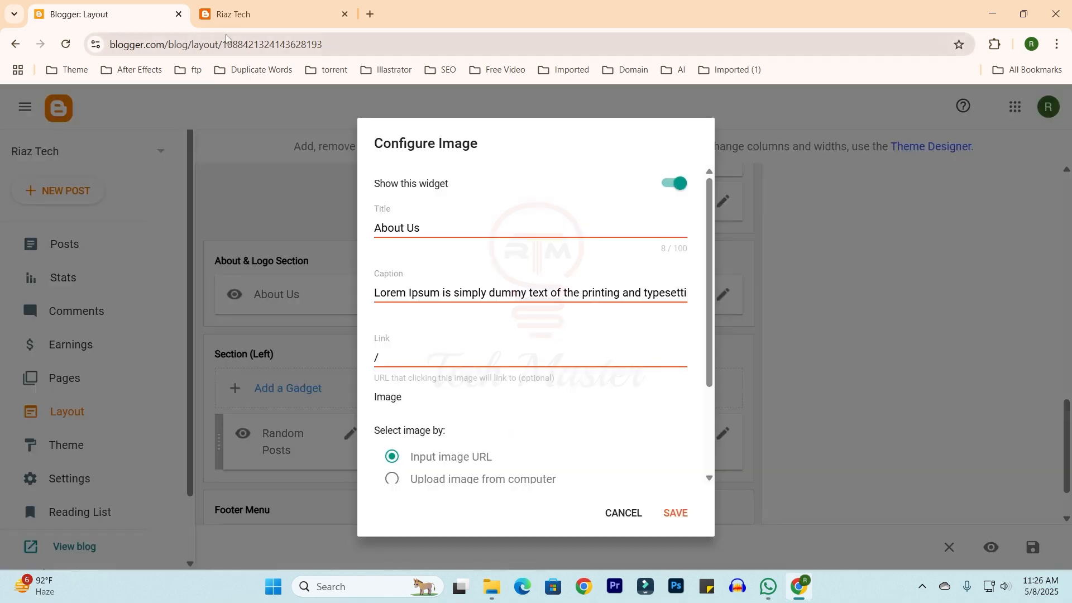
click(246, 17)
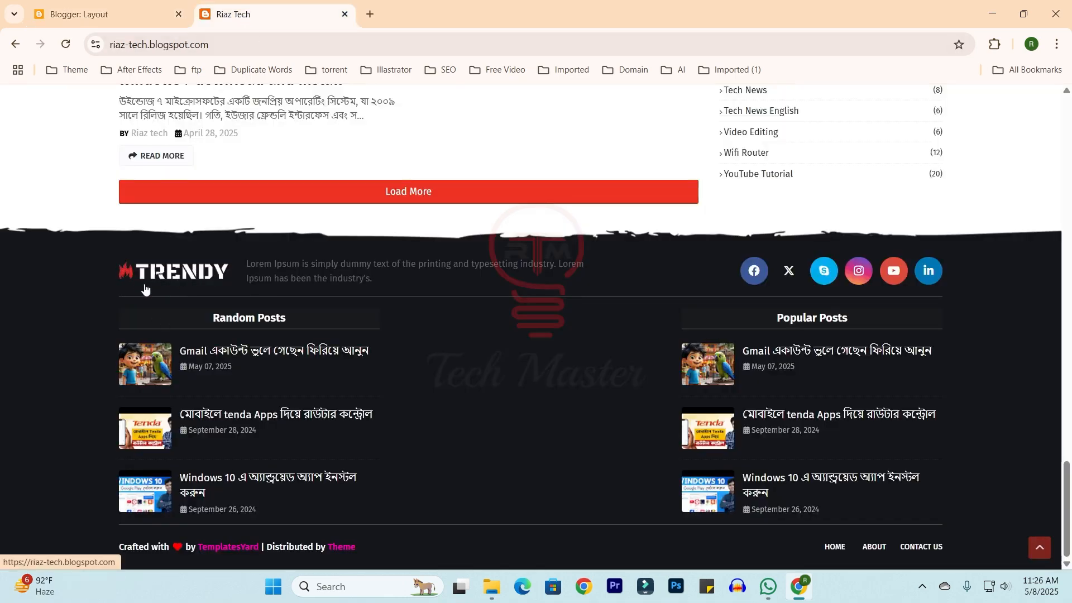
click(112, 14)
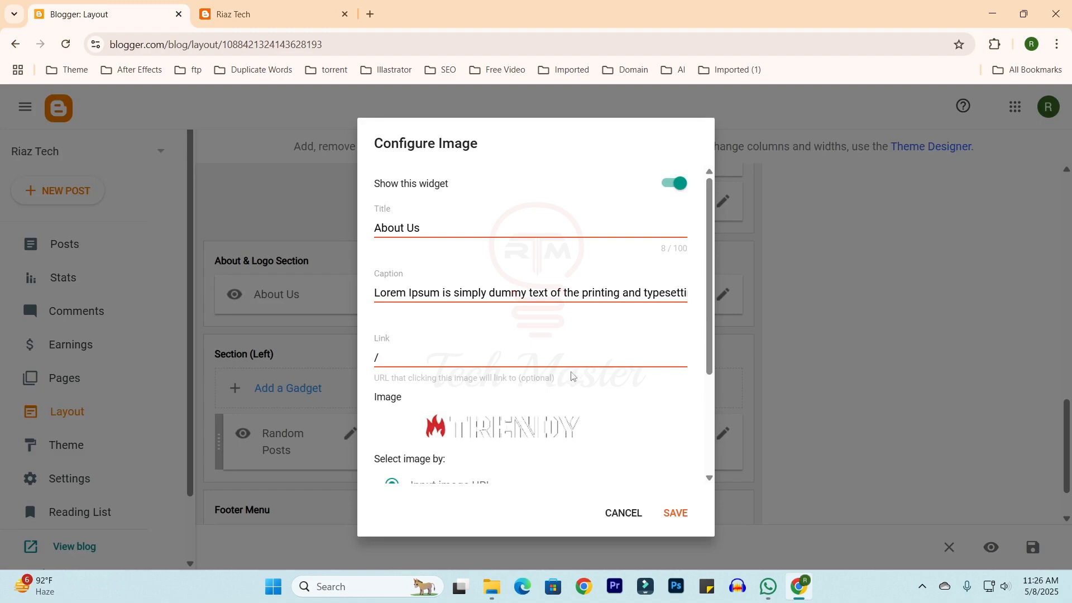
Replace the About Us gadget's image with the RTT logo file uploaded from the computer
scroll(525, 439, down, 3)
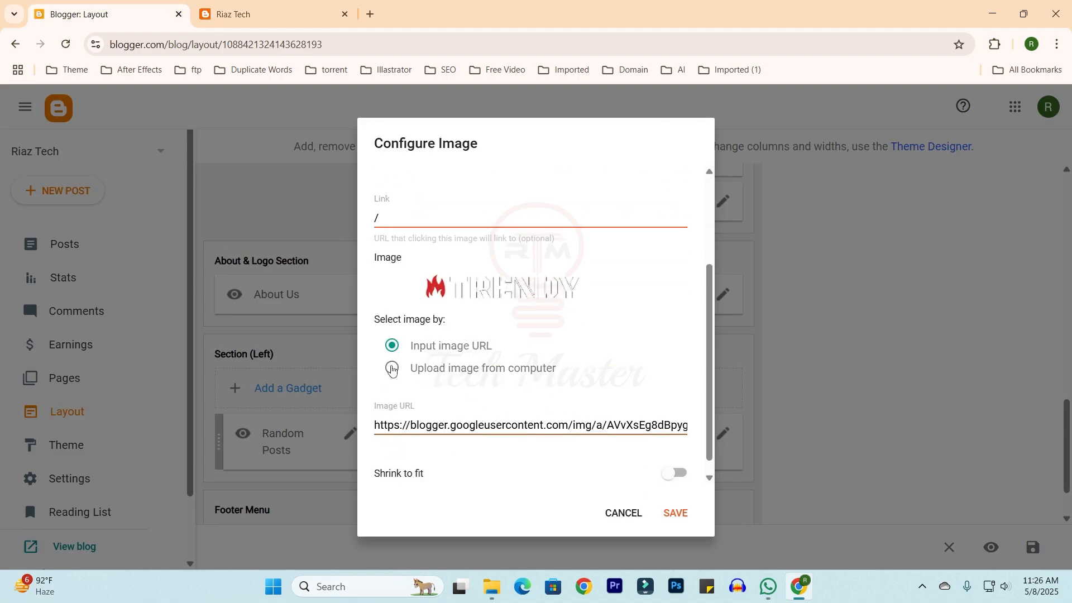
click(393, 369)
click(420, 439)
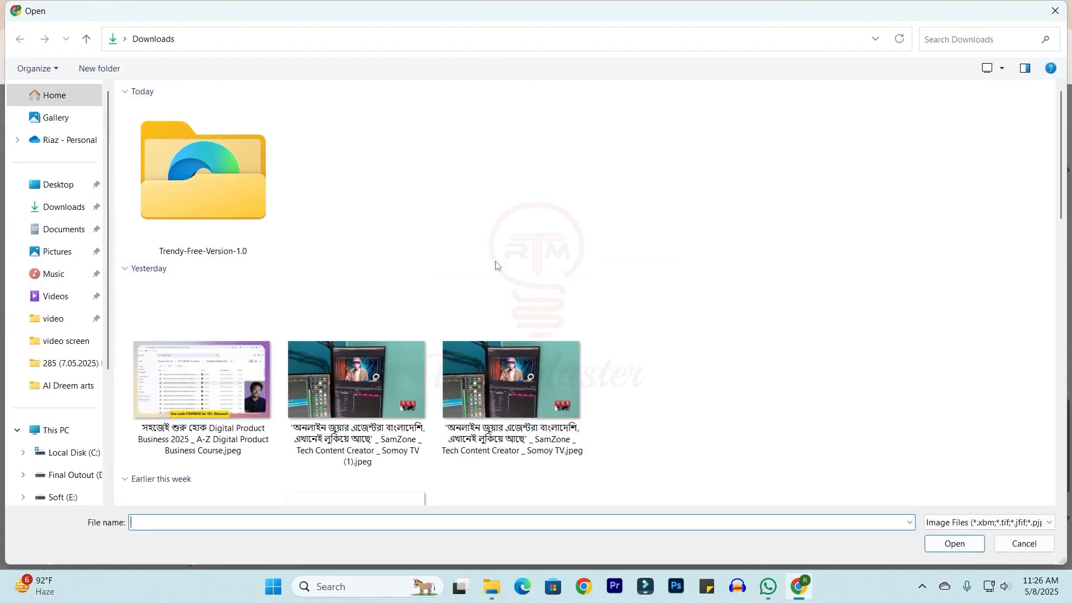
scroll(39, 382, down, 3)
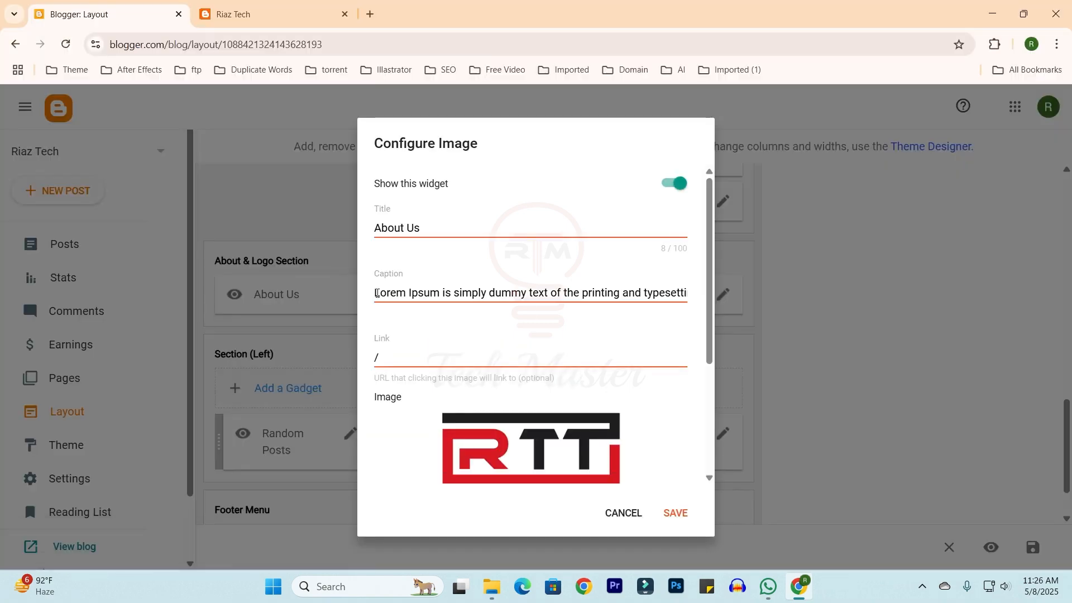
Compare the caption with the live footer text, change it to "Lorem Ipsum is simply fdghf sdfgdfg sfdgdfg dfgsfdg" and save the gadget
drag(377, 293, 836, 302)
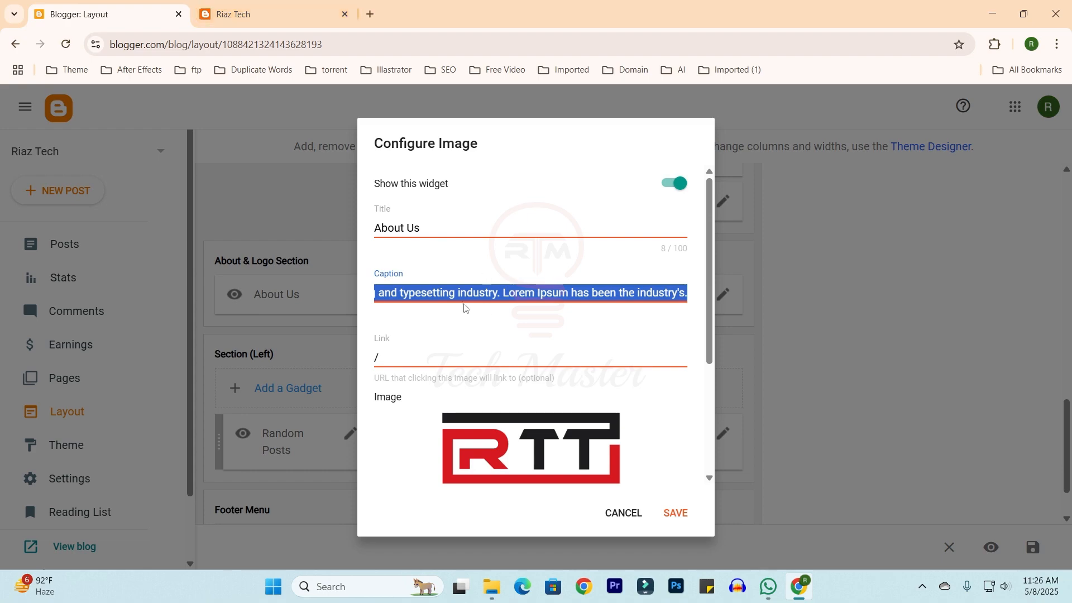
click(229, 9)
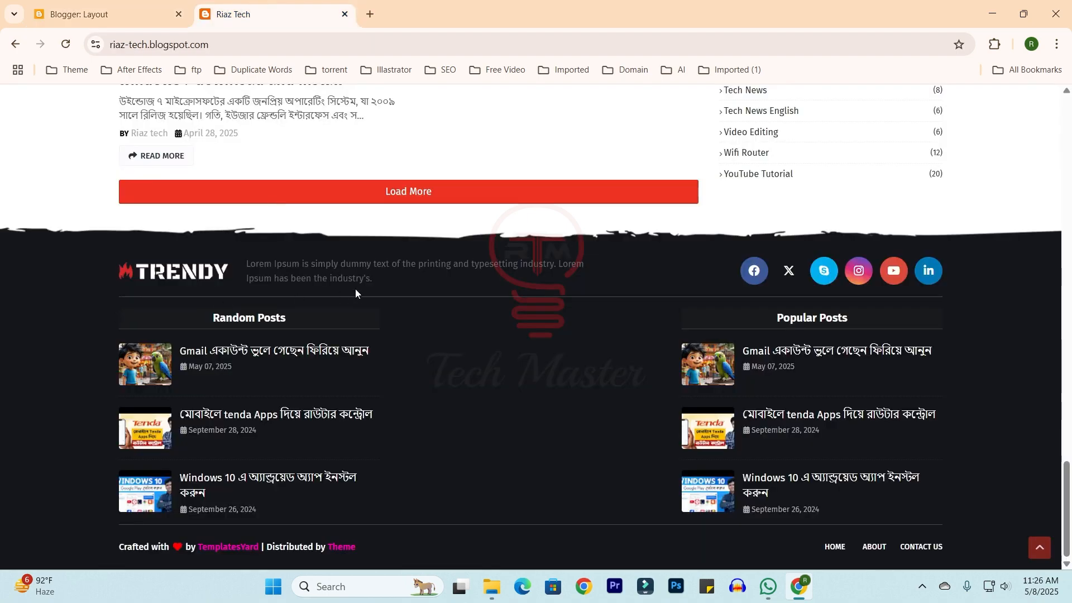
drag(397, 276, 235, 251)
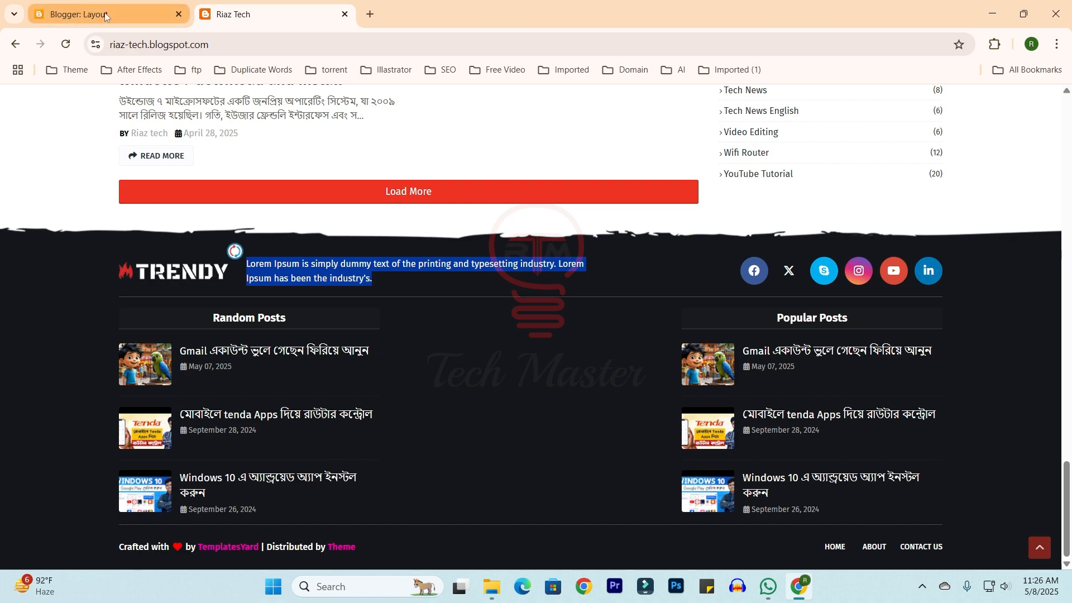
click(84, 14)
click(482, 293)
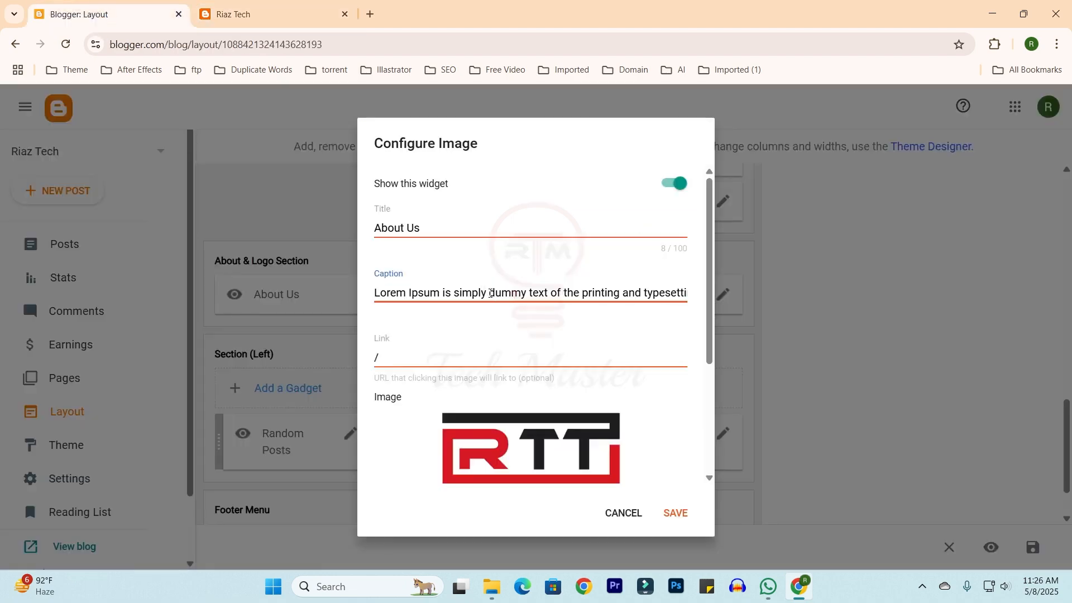
key(shift+End)
text(fdghf sdfgdfg)
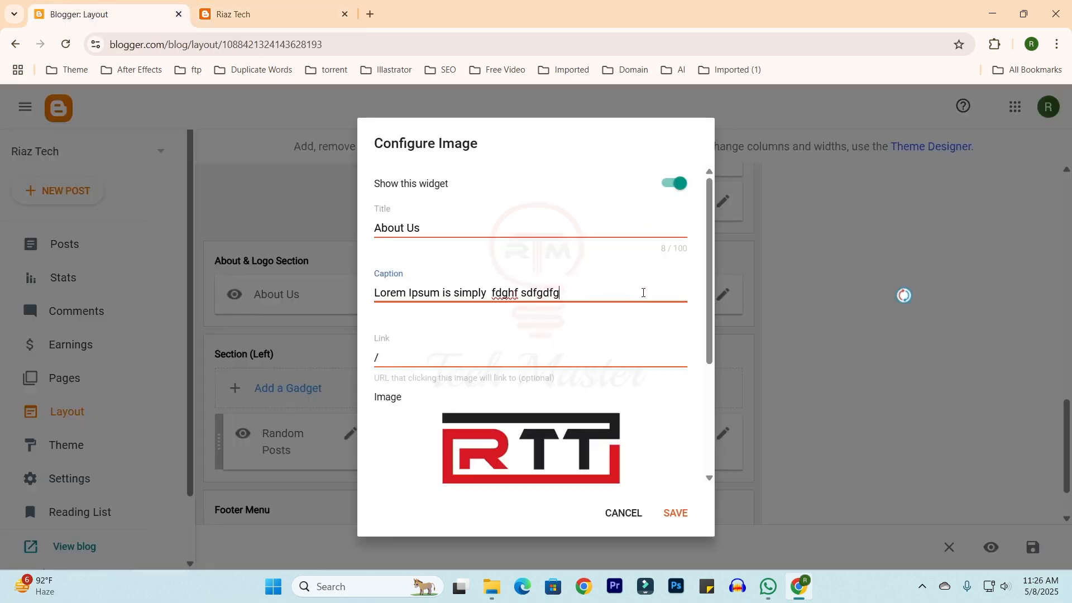
text( sfdgdfg dfgdfg)
click(676, 513)
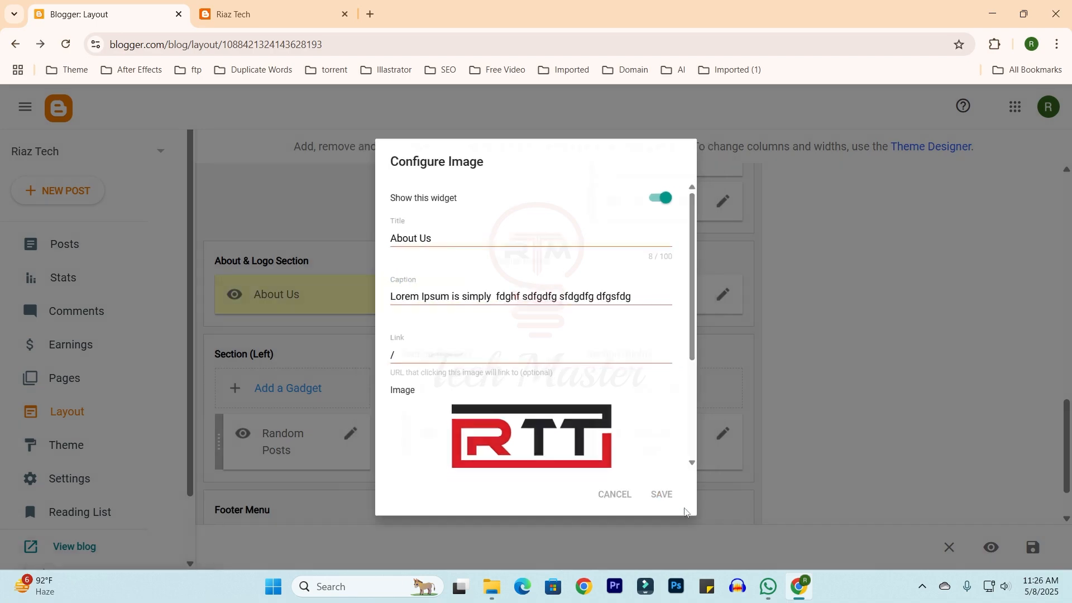
Reload the live blog and check the logo and caption in its footer
click(256, 14)
key(F5)
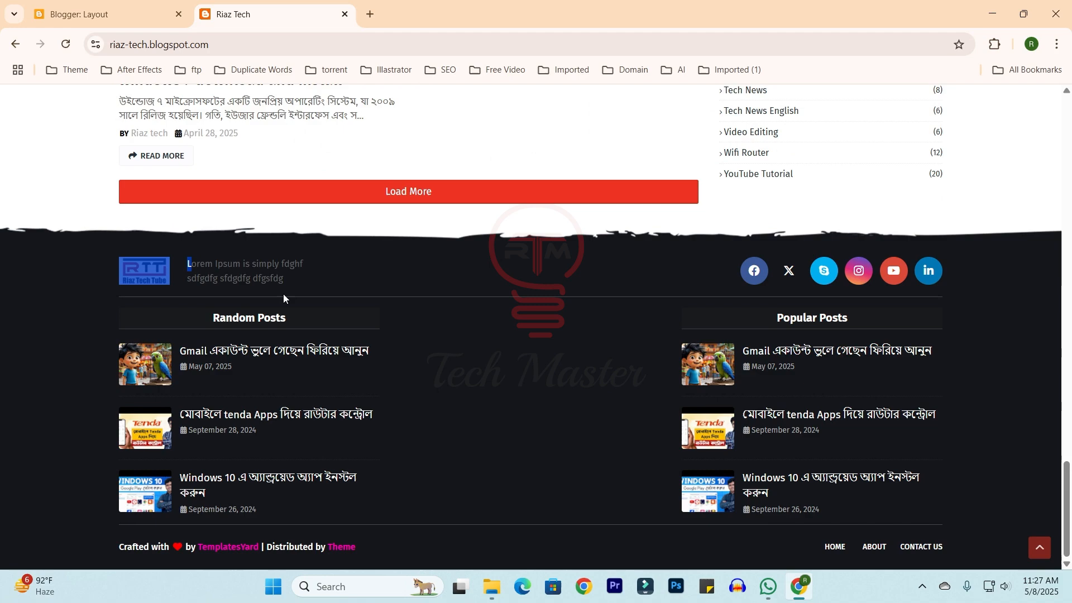
click(942, 296)
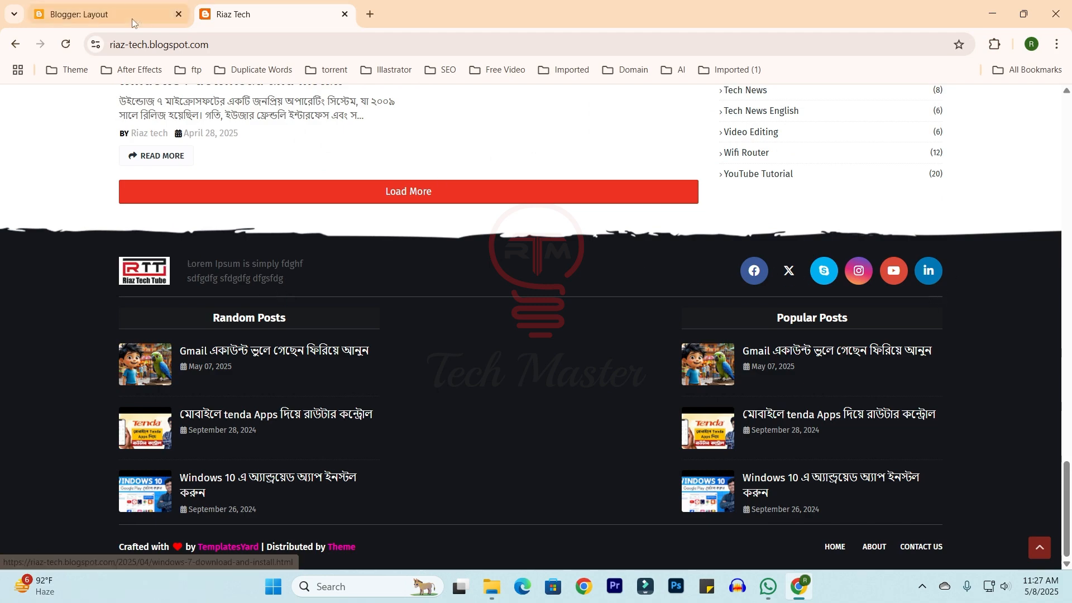
Examine the link list of the Footer Social Widget in the Social Footer section and close it without saving
click(108, 17)
scroll(854, 343, up, 4)
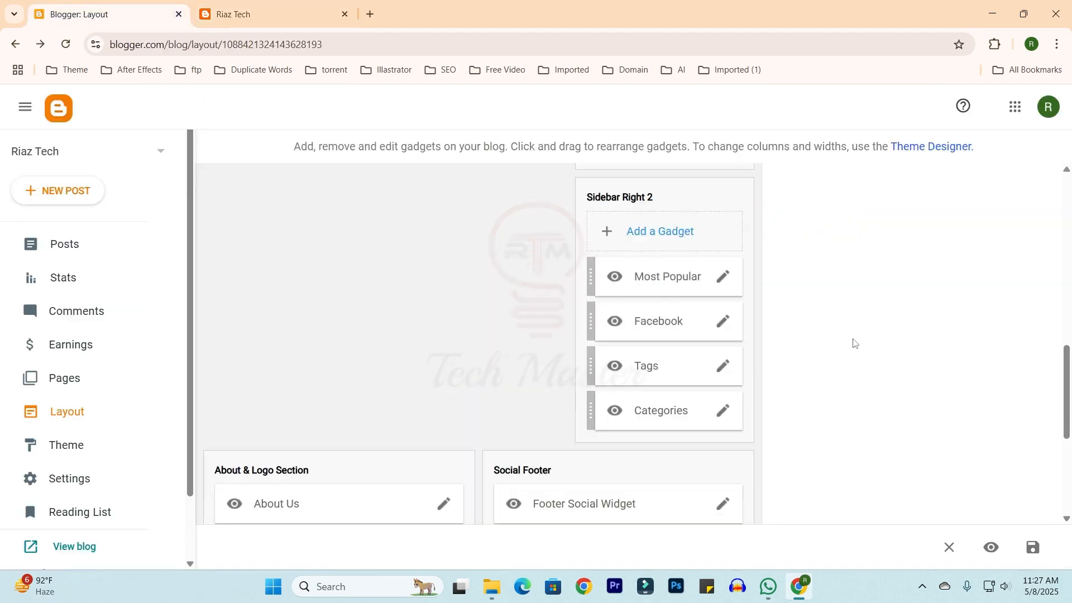
scroll(853, 342, down, 3)
scroll(852, 340, up, 1)
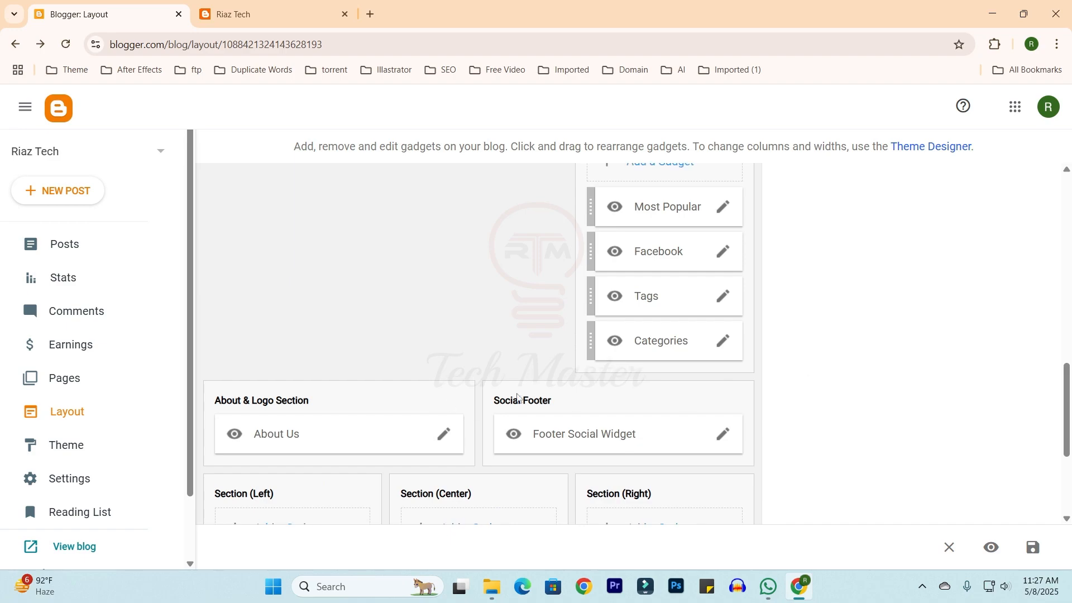
scroll(553, 401, down, 1)
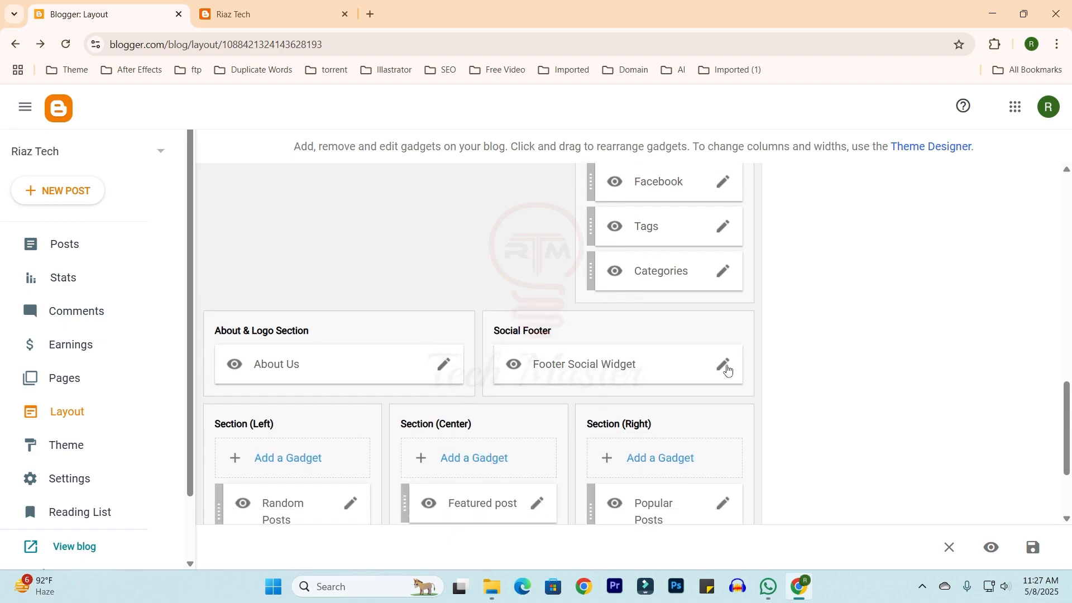
click(724, 367)
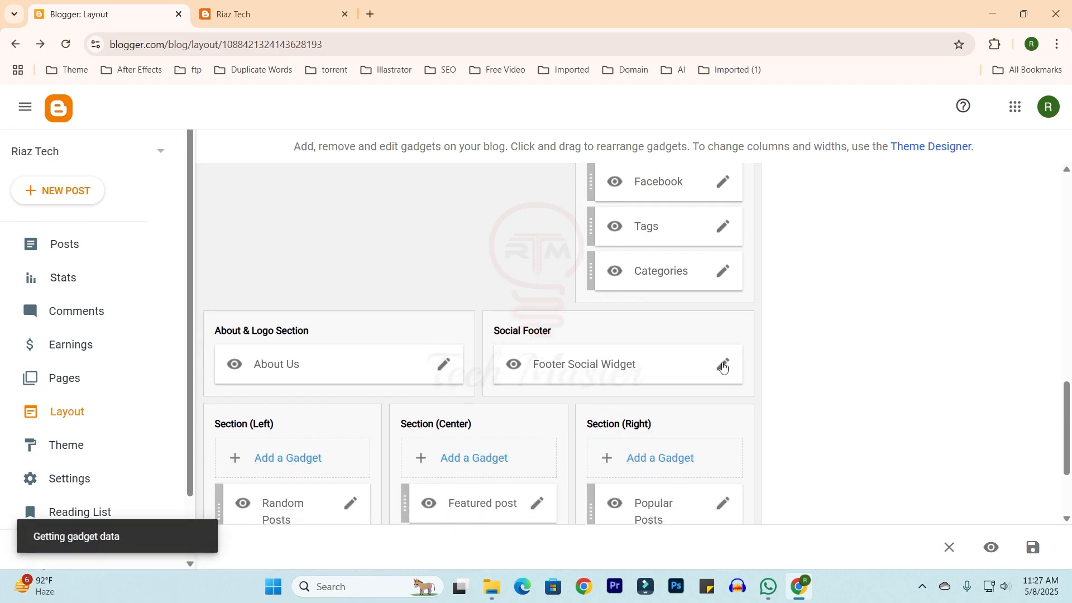
scroll(427, 279, down, 4)
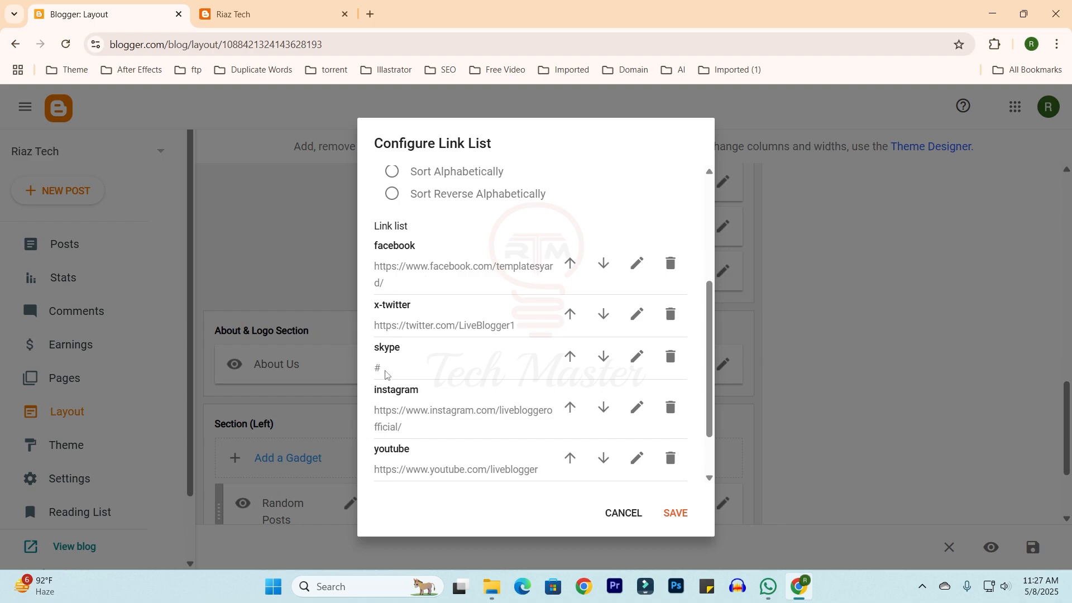
scroll(439, 427, down, 1)
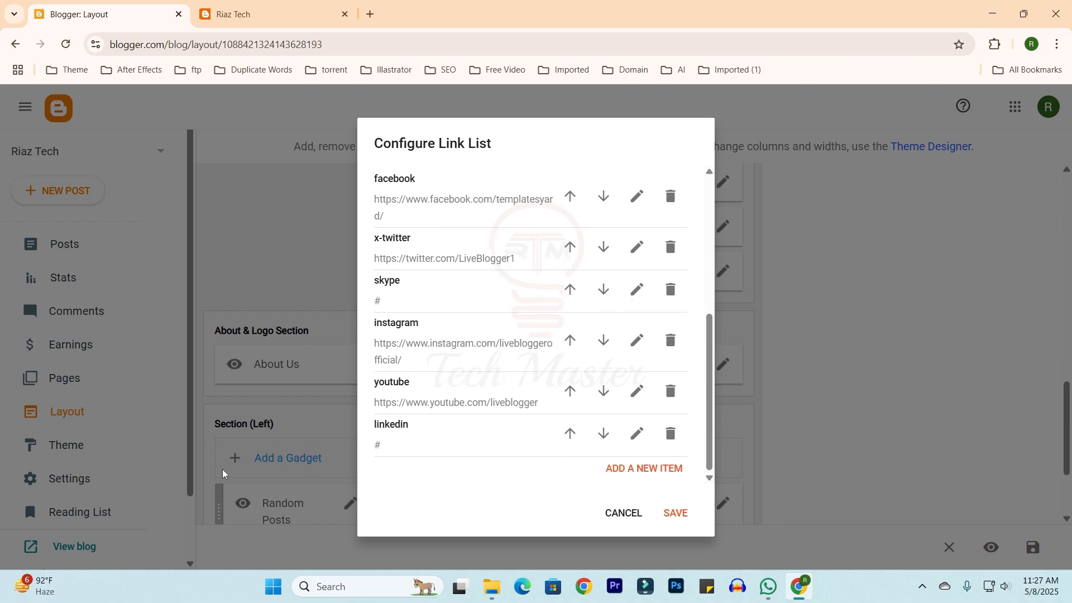
click(621, 511)
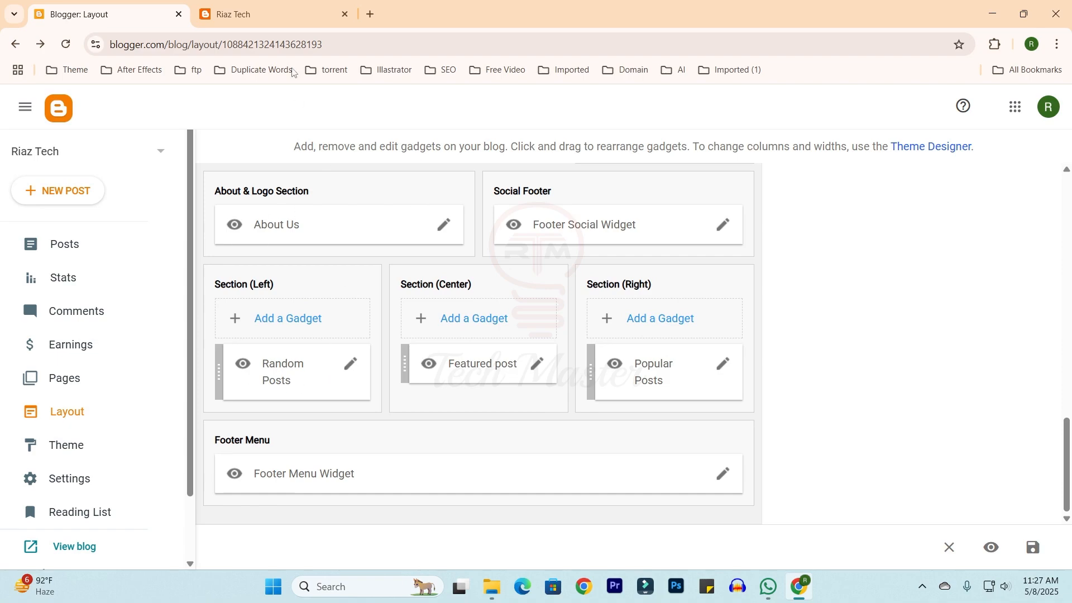
Review the live blog's footer post lists, header, recent posts and sidebar
click(274, 14)
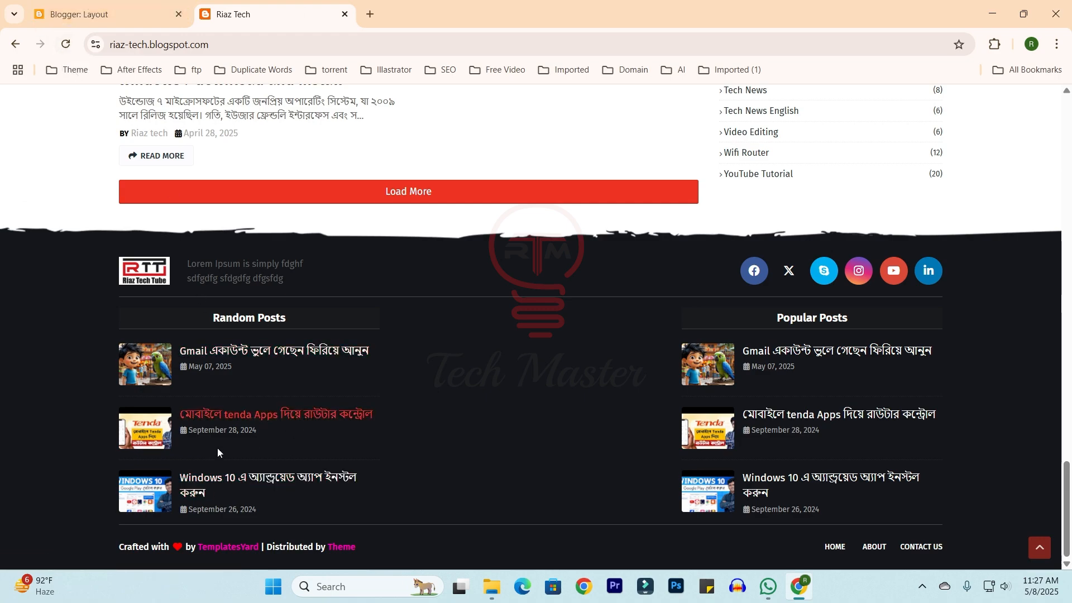
scroll(650, 163, up, 10)
scroll(647, 164, up, 8)
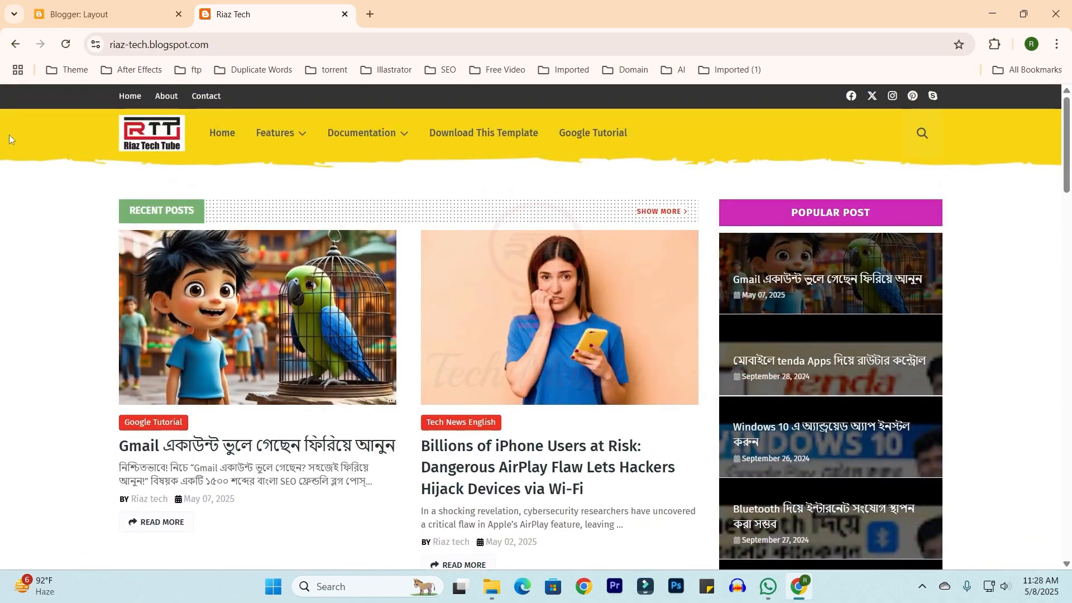
scroll(102, 242, down, 15)
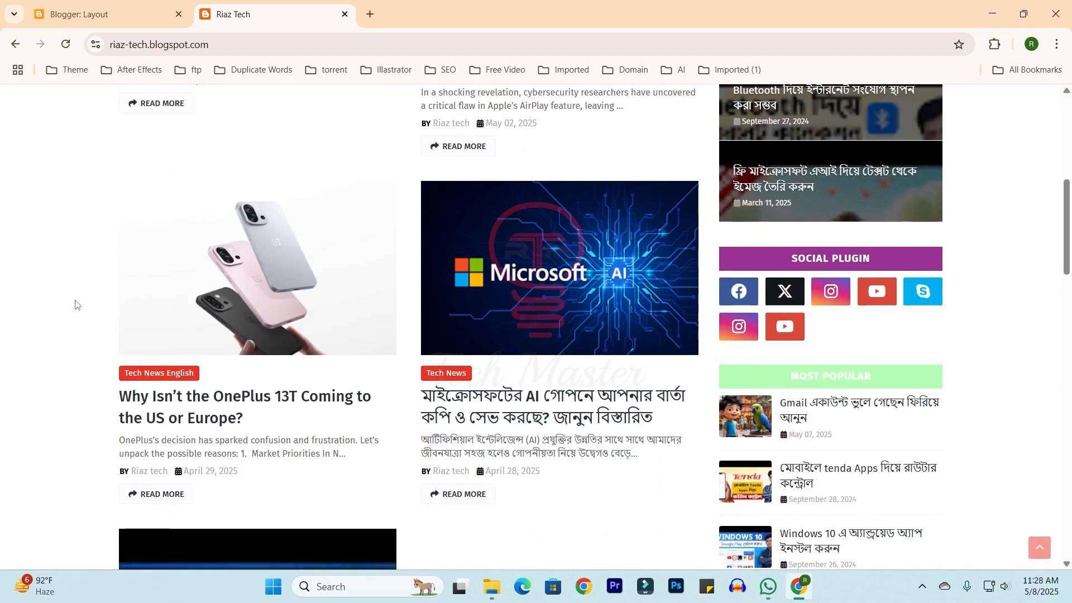
scroll(16, 324, up, 18)
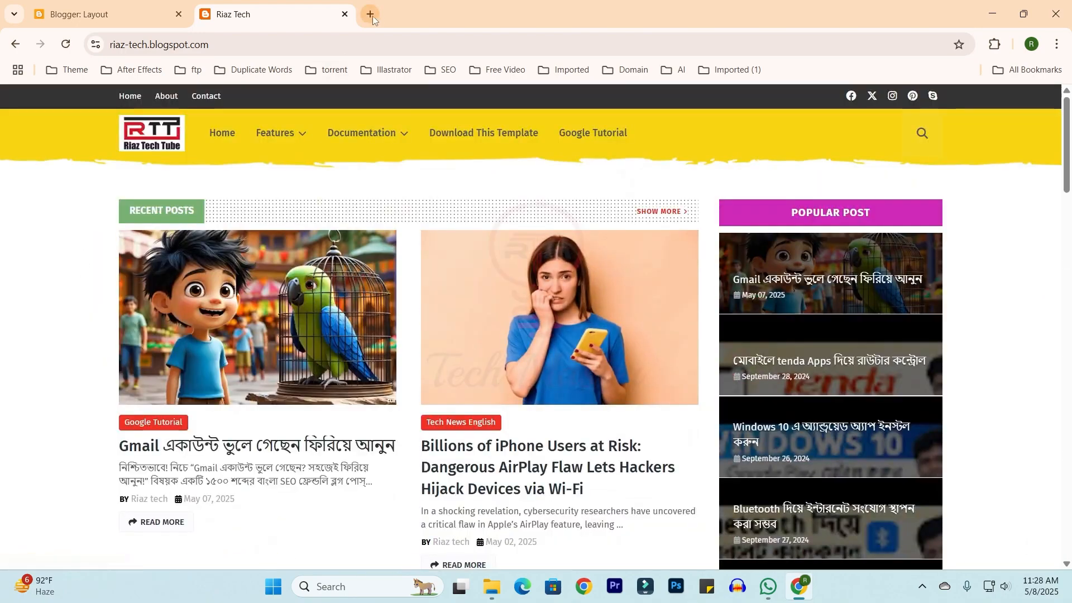
Search Google for "blogger free templates" in a new tab and open the gooyaabitemplates.com site
click(370, 14)
click(584, 51)
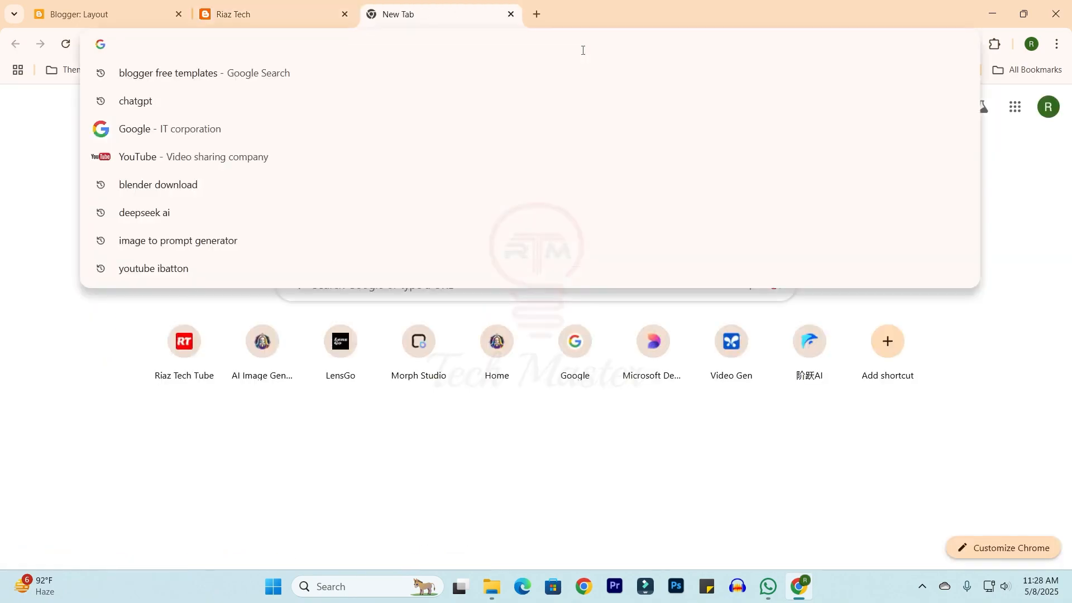
key(Down)
key(Return)
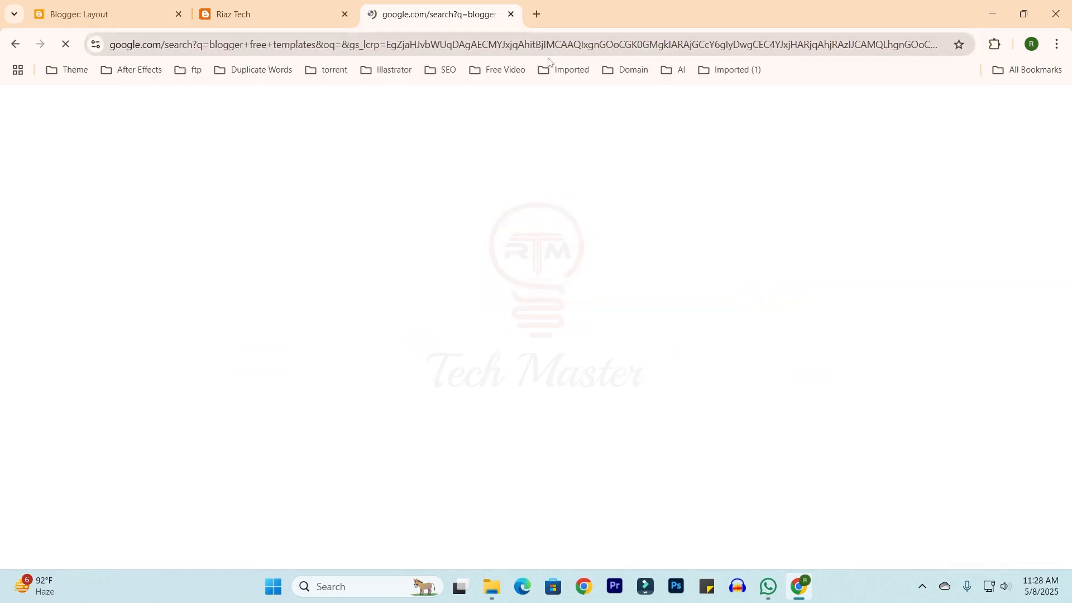
click(226, 237)
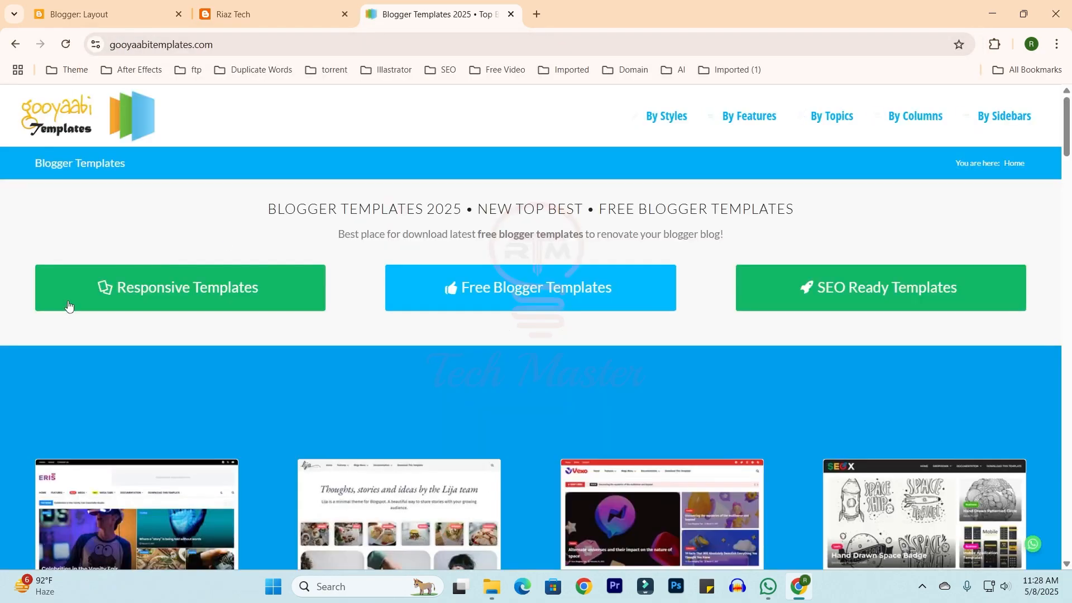
Find the Trendy Magazine template, open its page in a new tab, and open its live preview in another tab
scroll(335, 324, down, 10)
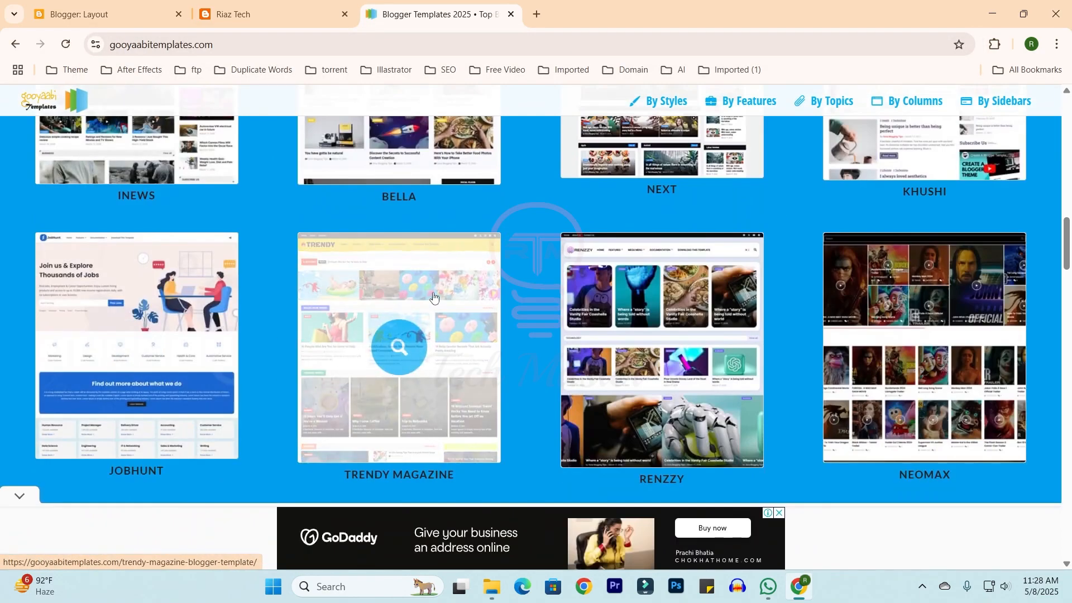
right_click(435, 298)
click(520, 265)
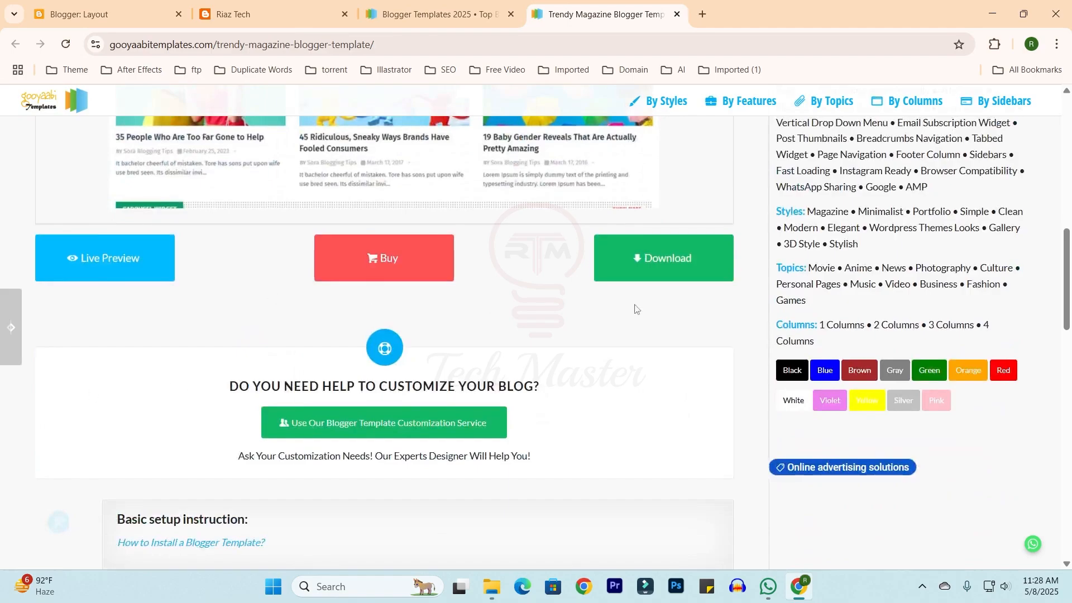
right_click(118, 266)
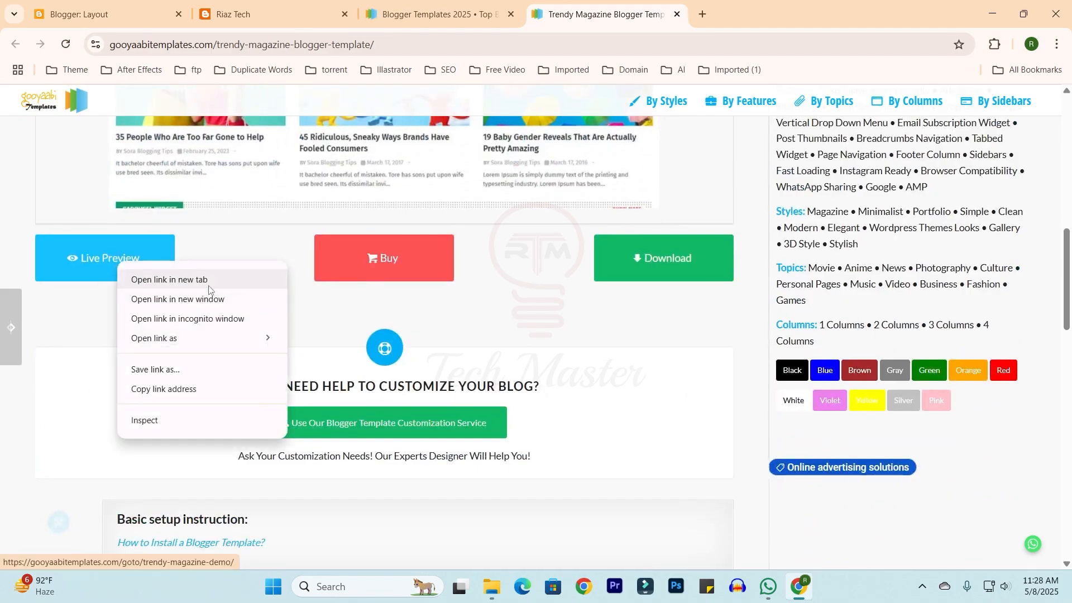
click(168, 278)
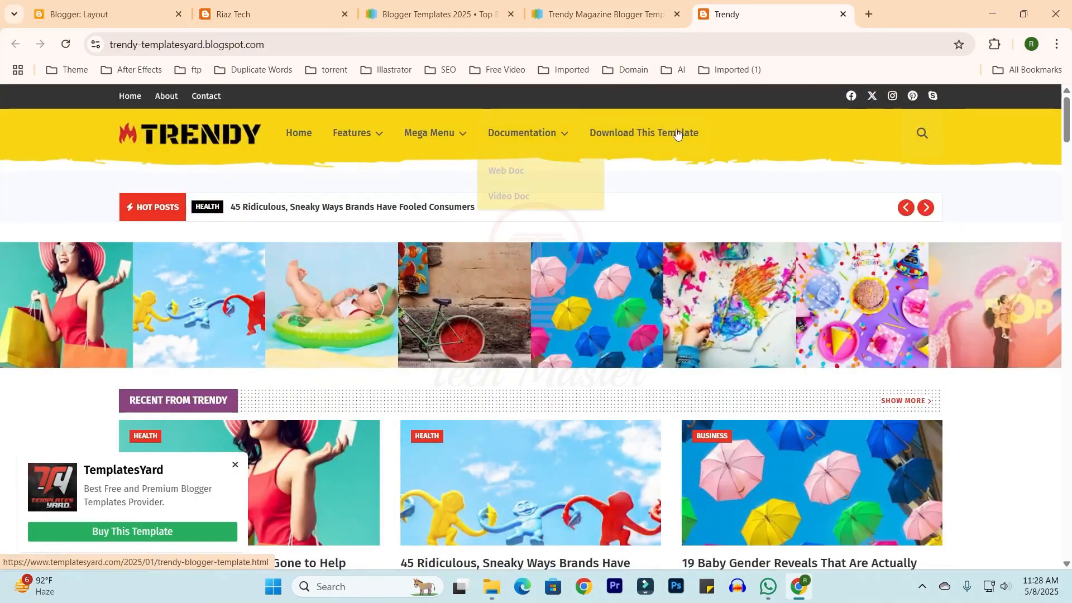
Compare the Trendy demo's post sections and widgets with the live blog's home page, sidebar and footer
scroll(211, 275, down, 8)
scroll(211, 276, down, 5)
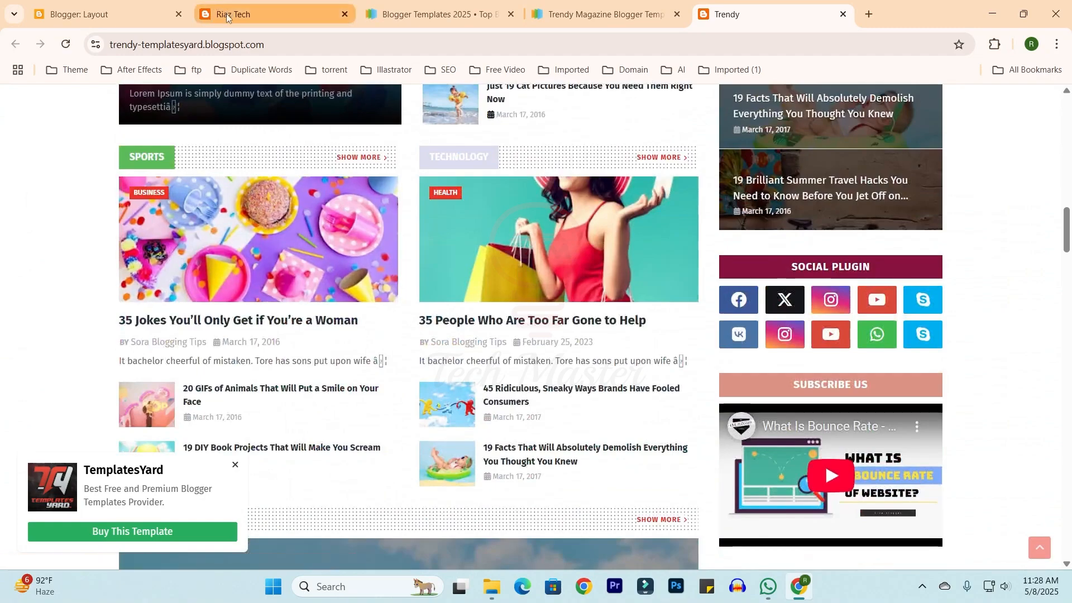
click(227, 14)
scroll(56, 332, down, 20)
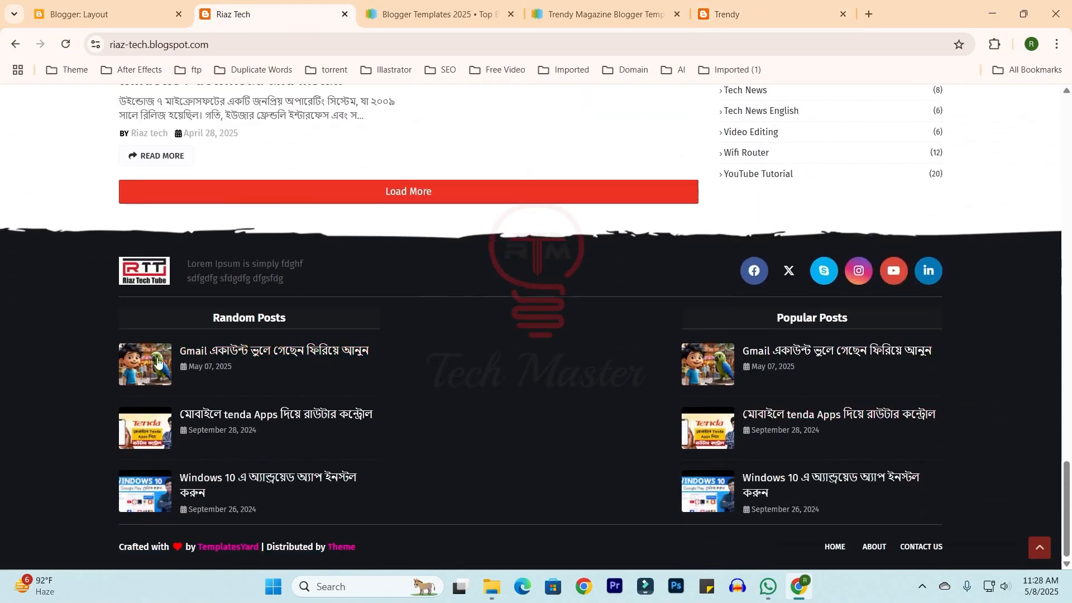
scroll(423, 427, up, 20)
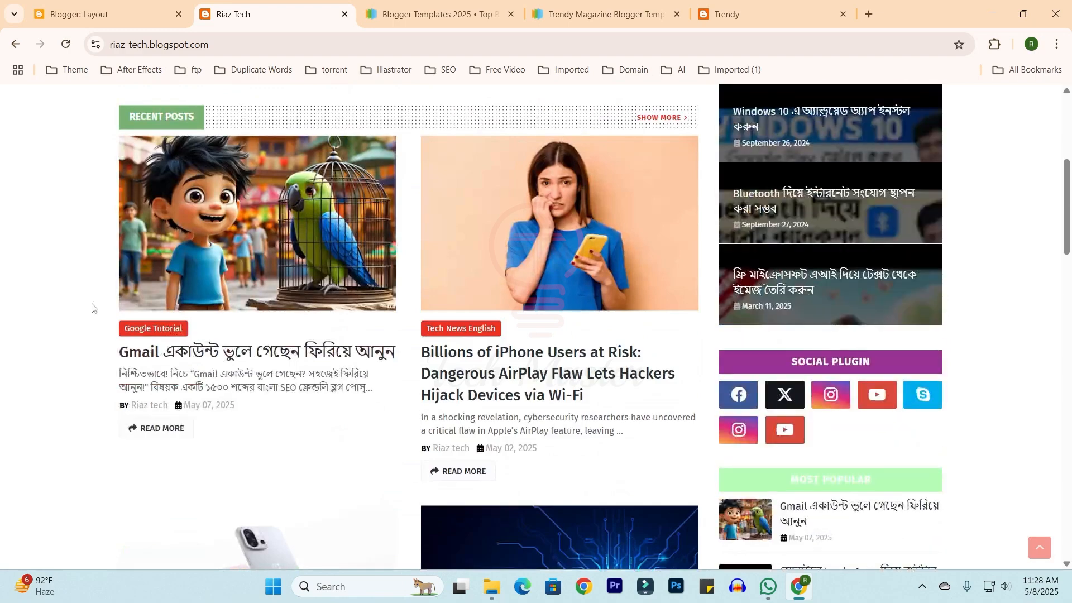
scroll(273, 122, up, 2)
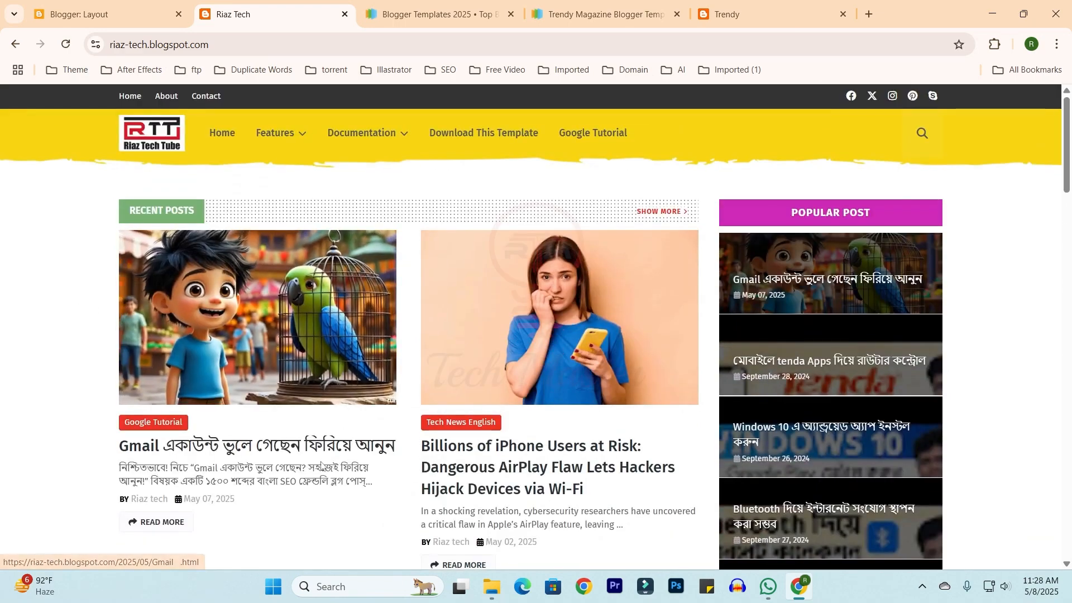
key(ctrl+9)
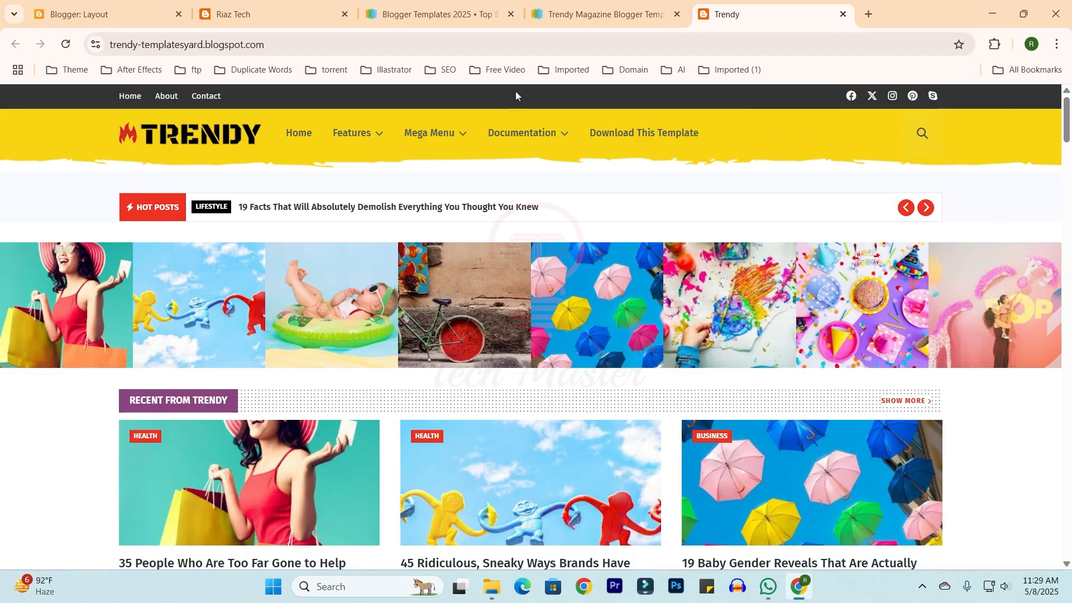
scroll(530, 335, down, 15)
scroll(531, 335, up, 10)
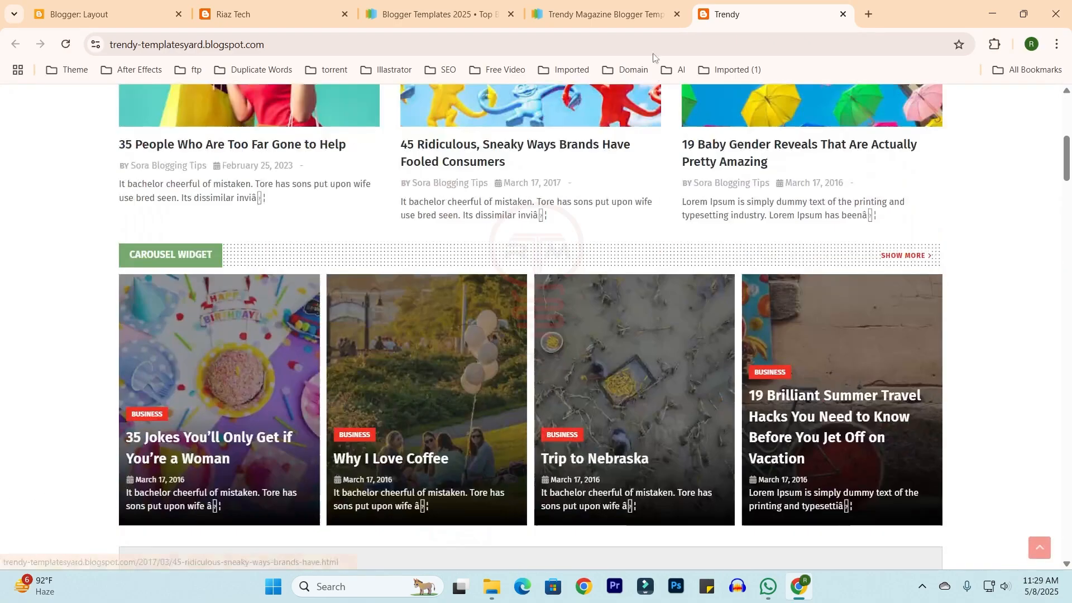
Dismiss the ad on the Trendy Magazine template page, check its preview and purchase options, and look over the gooyaabitemplates.com gallery
click(631, 14)
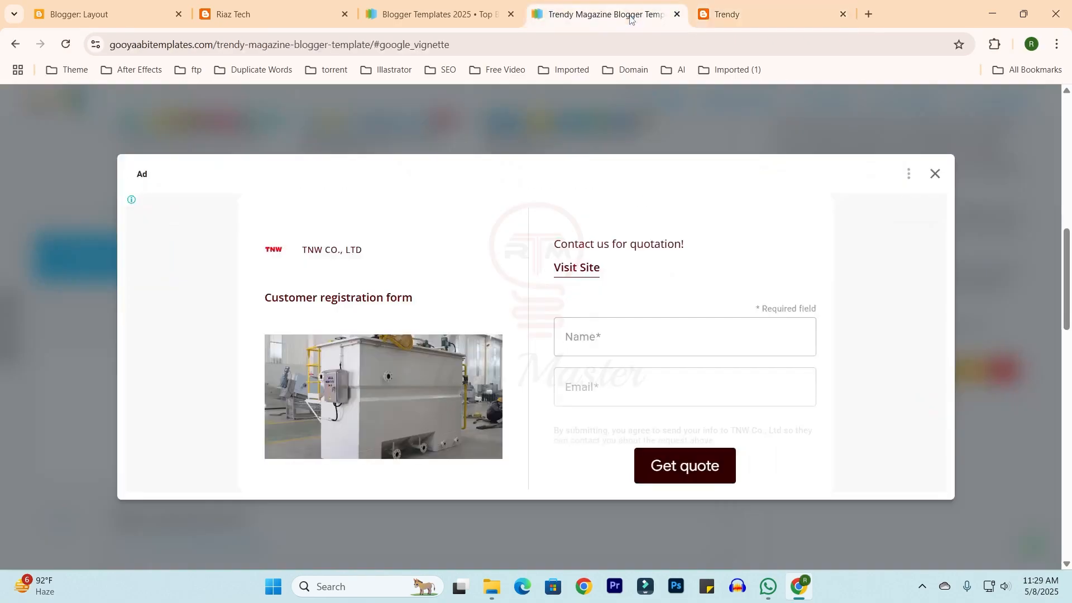
click(935, 175)
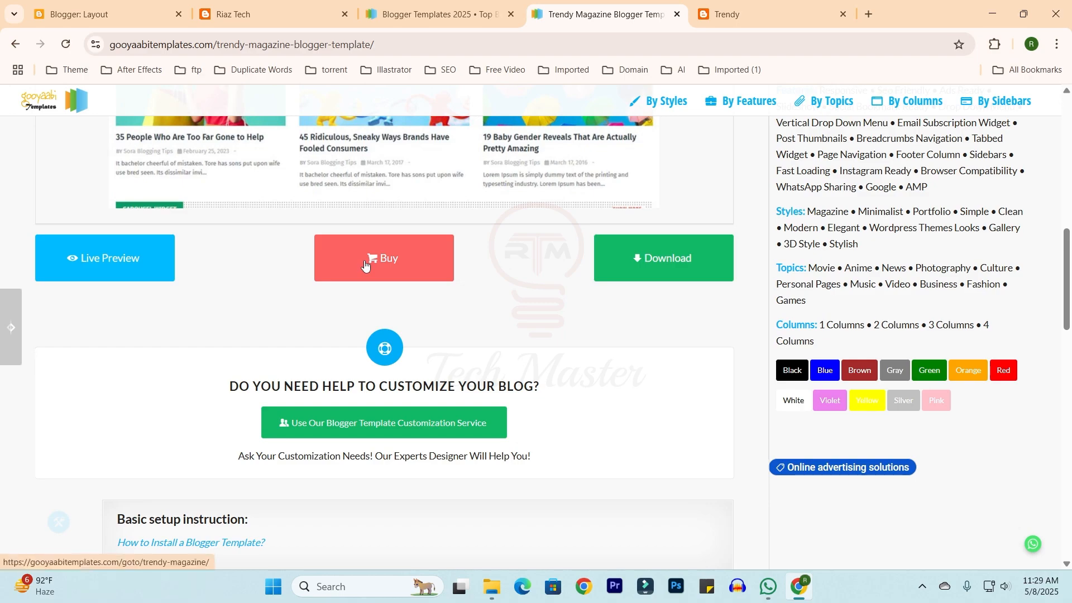
scroll(558, 335, up, 8)
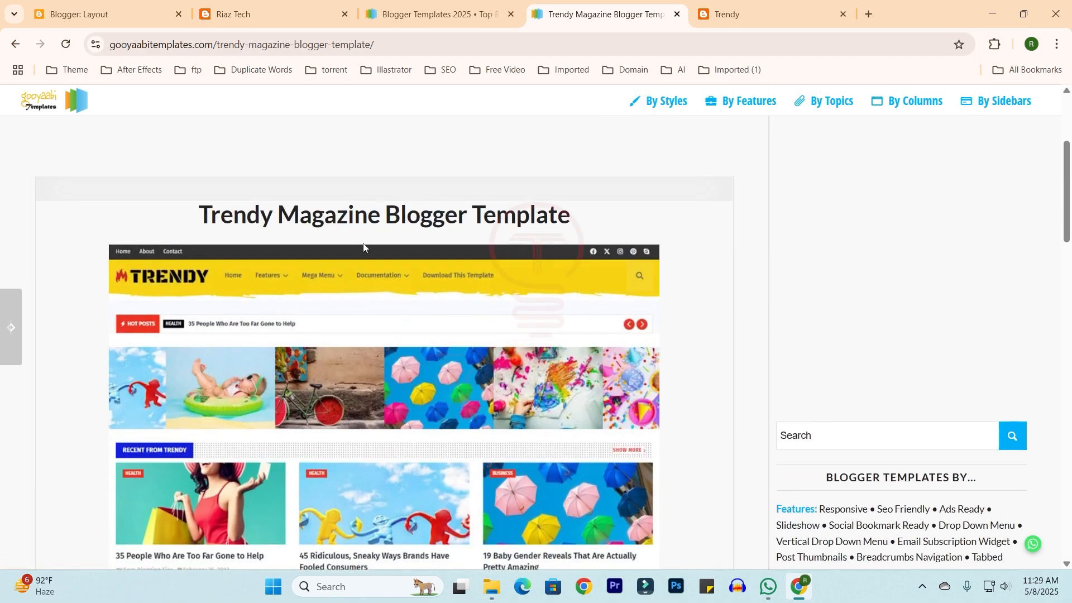
scroll(363, 247, down, 3)
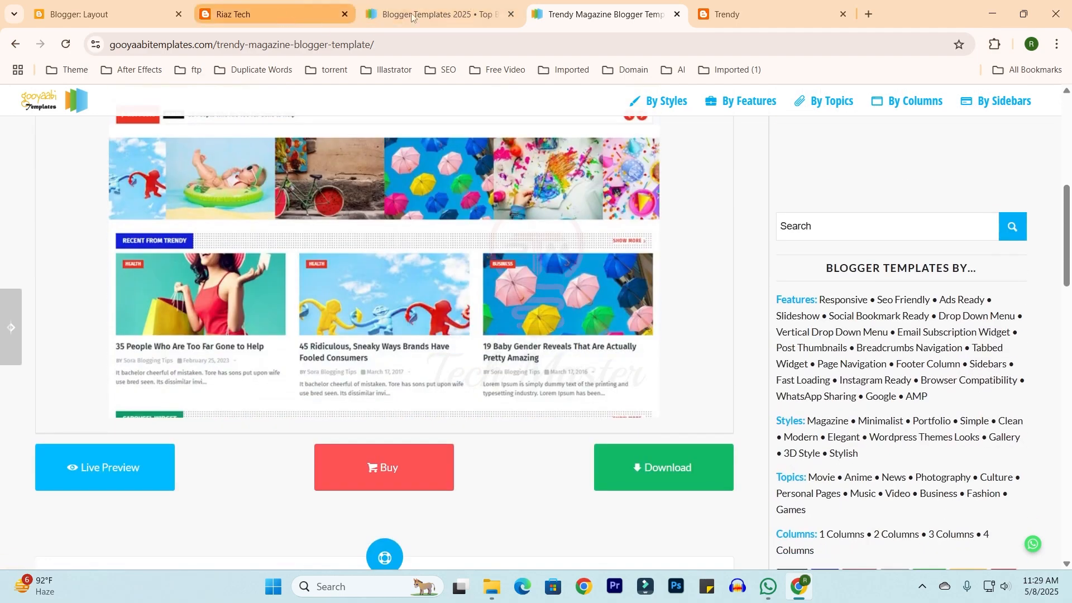
click(412, 15)
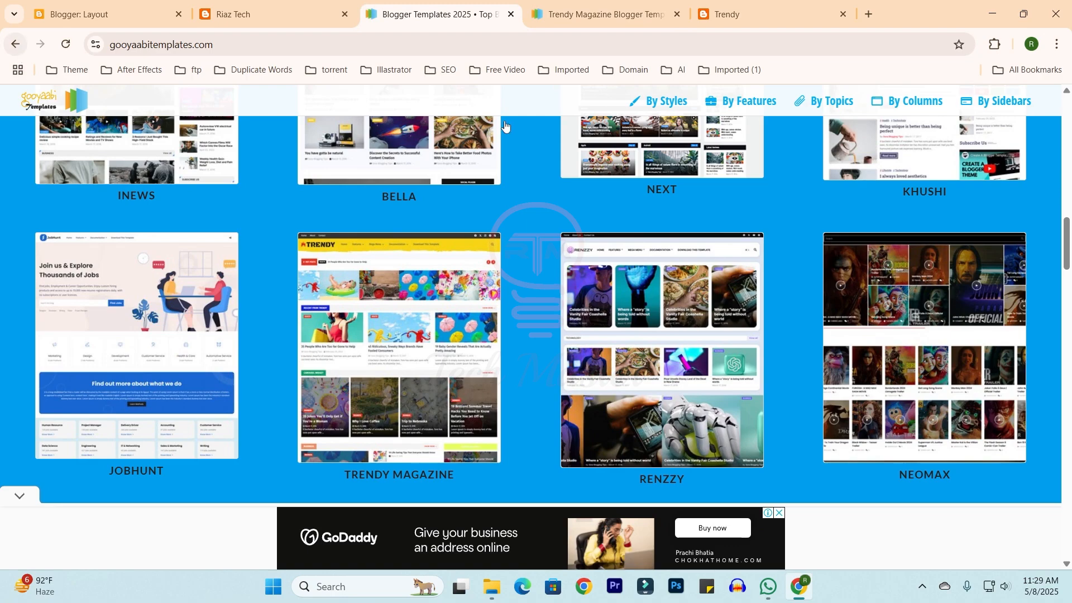
scroll(481, 201, up, 6)
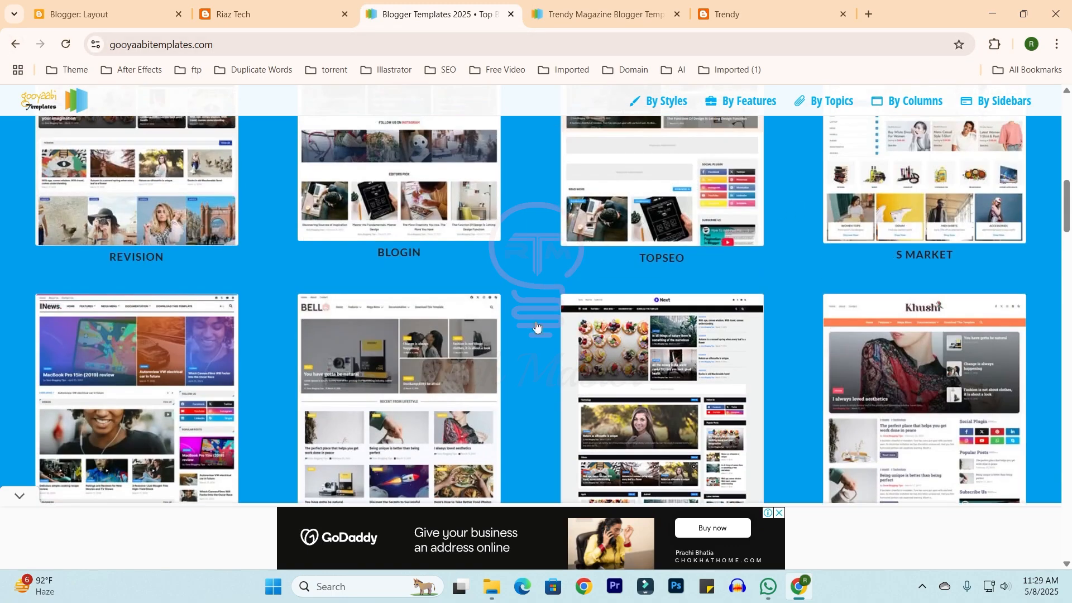
Search Google for "themeforest" in a new tab and open the ThemeForest site
click(869, 14)
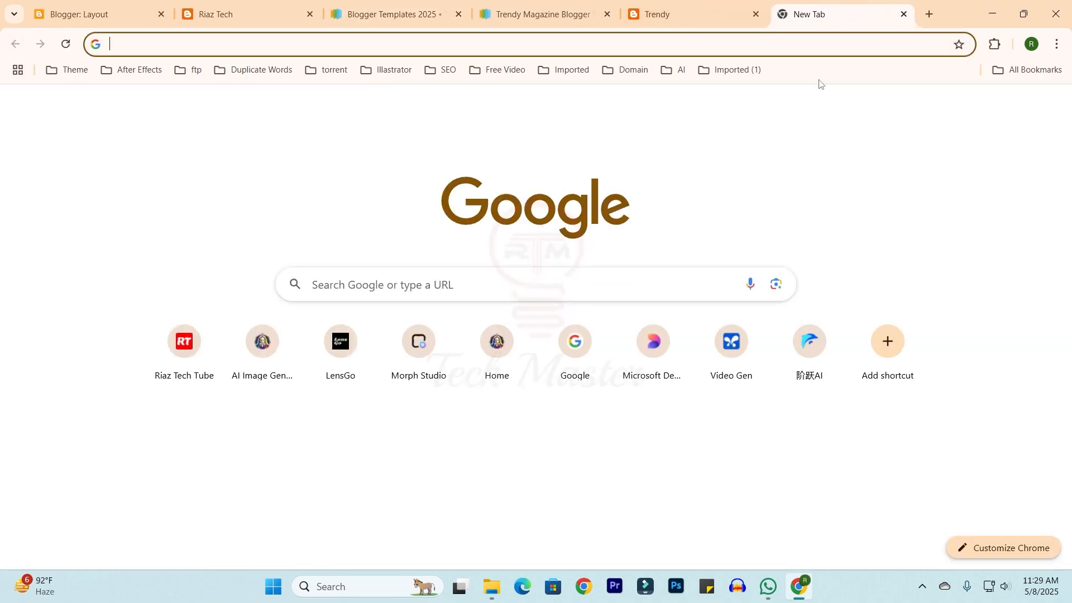
click(364, 44)
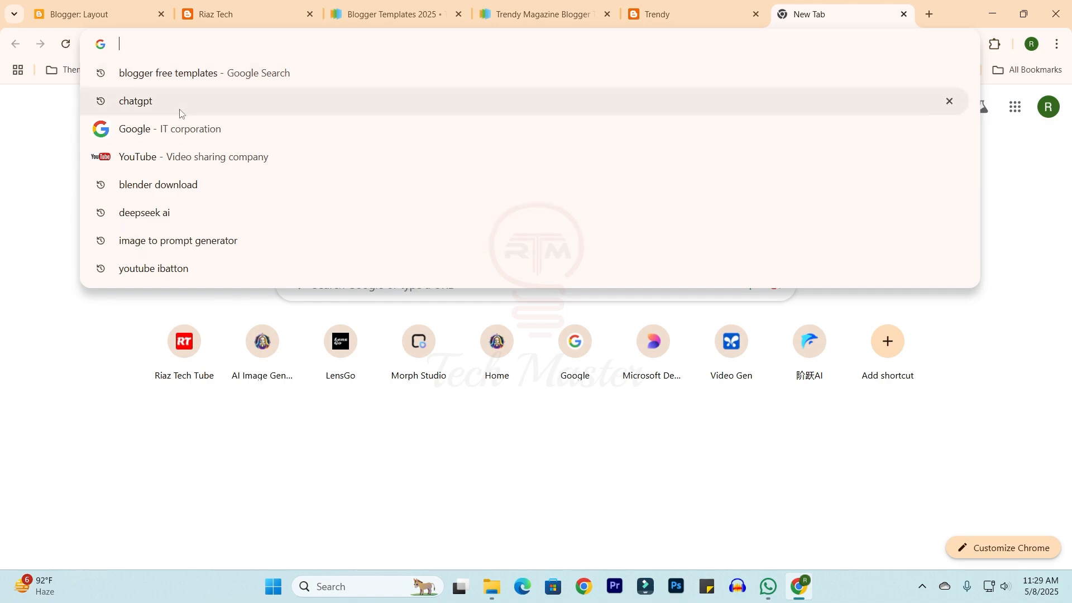
text(the)
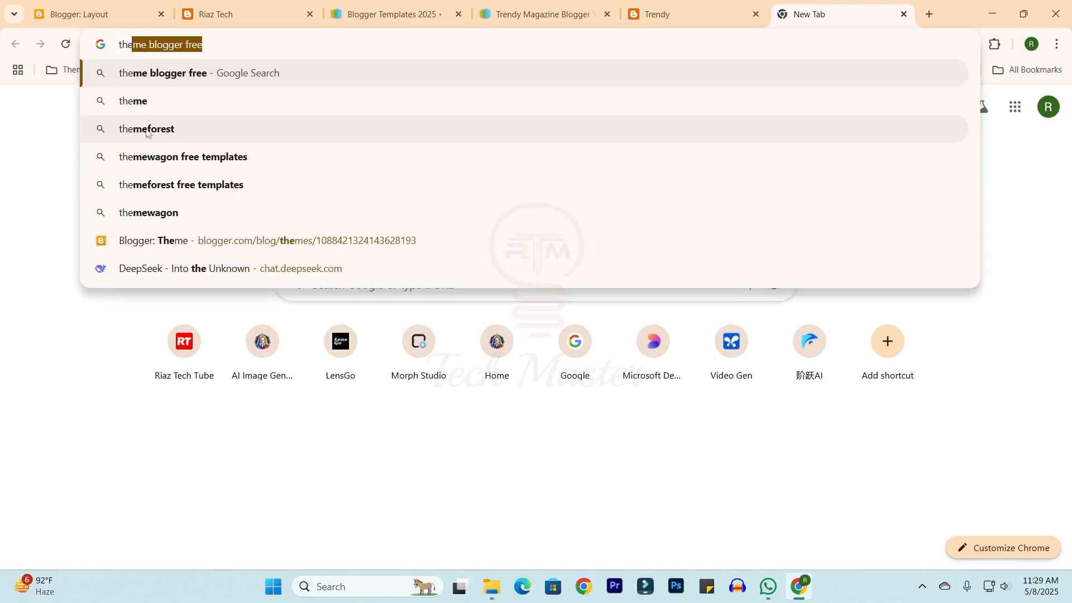
click(146, 130)
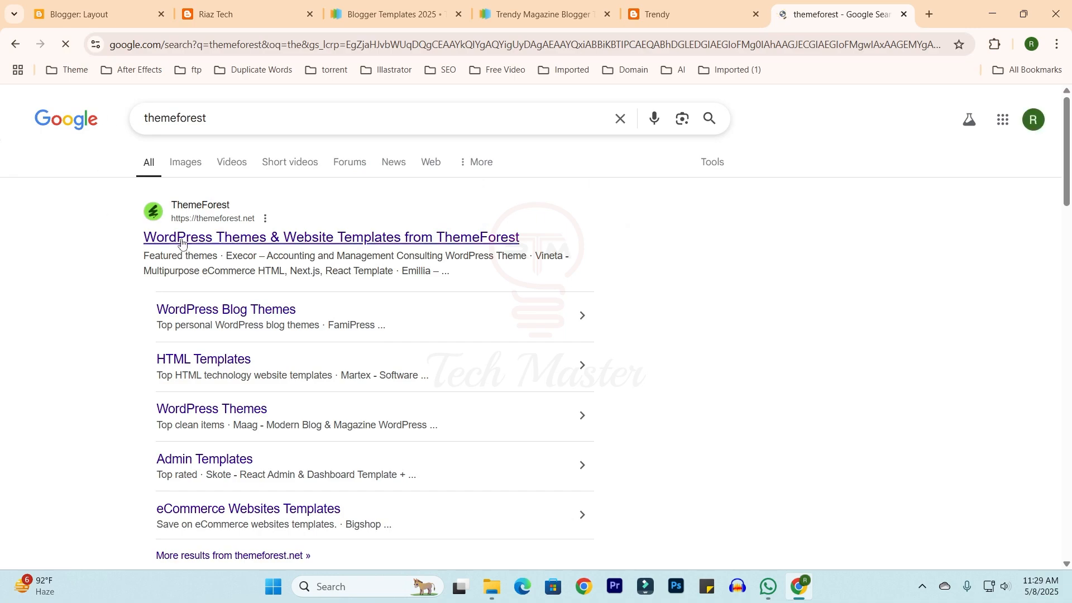
click(190, 238)
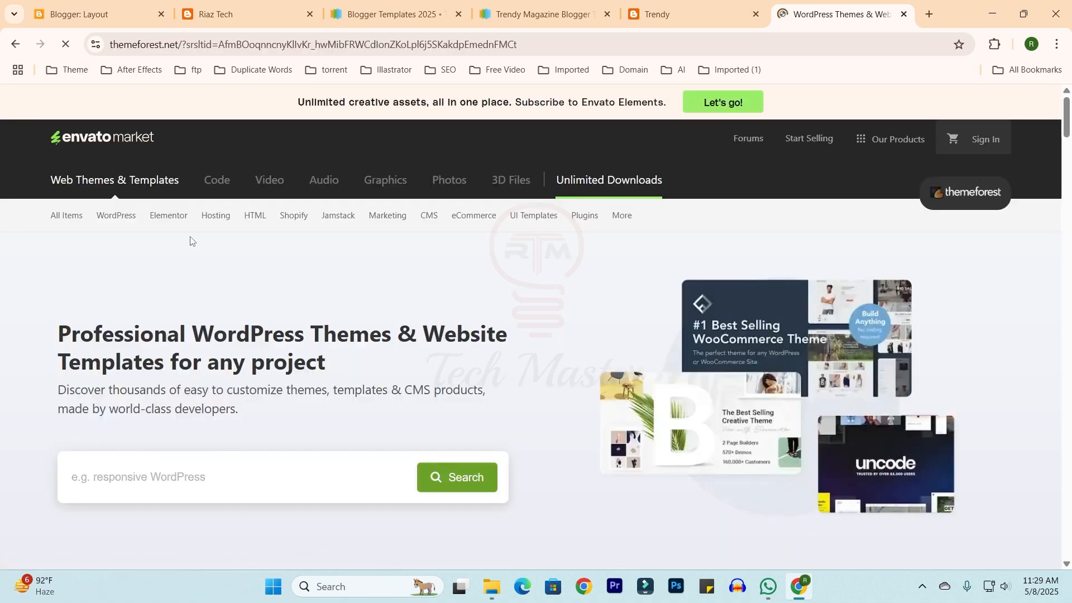
Search ThemeForest for "blogger template"
mouse_move(114, 216)
scroll(51, 353, down, 5)
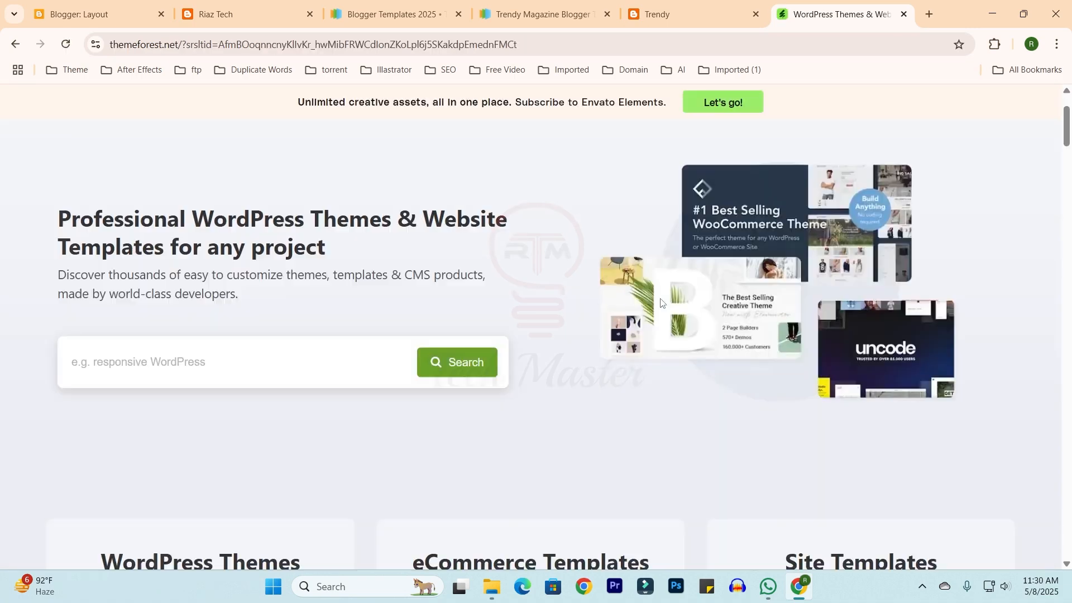
scroll(227, 431, up, 4)
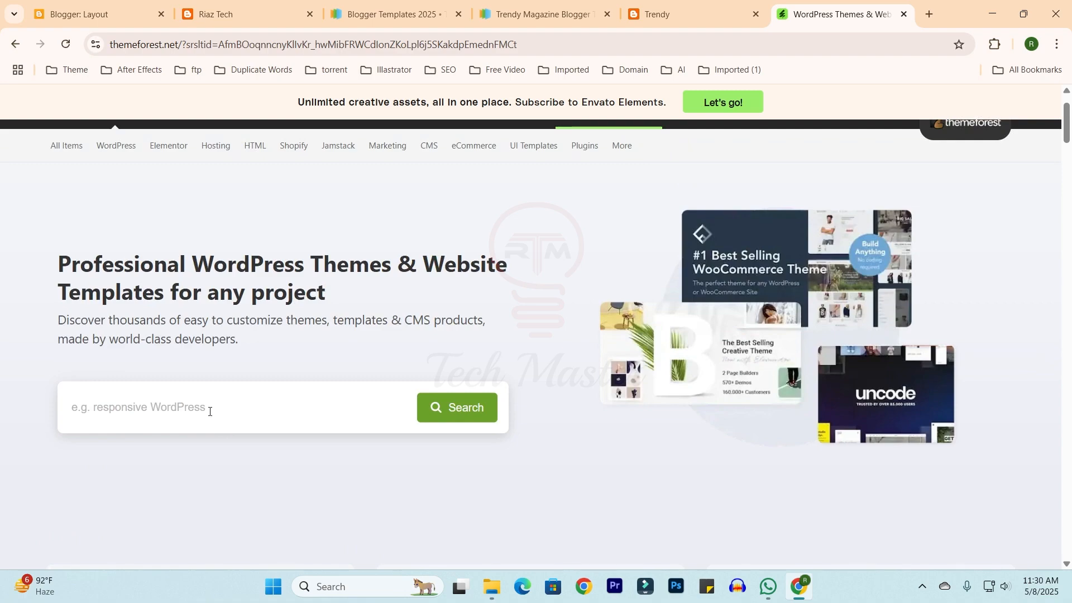
text(blogger)
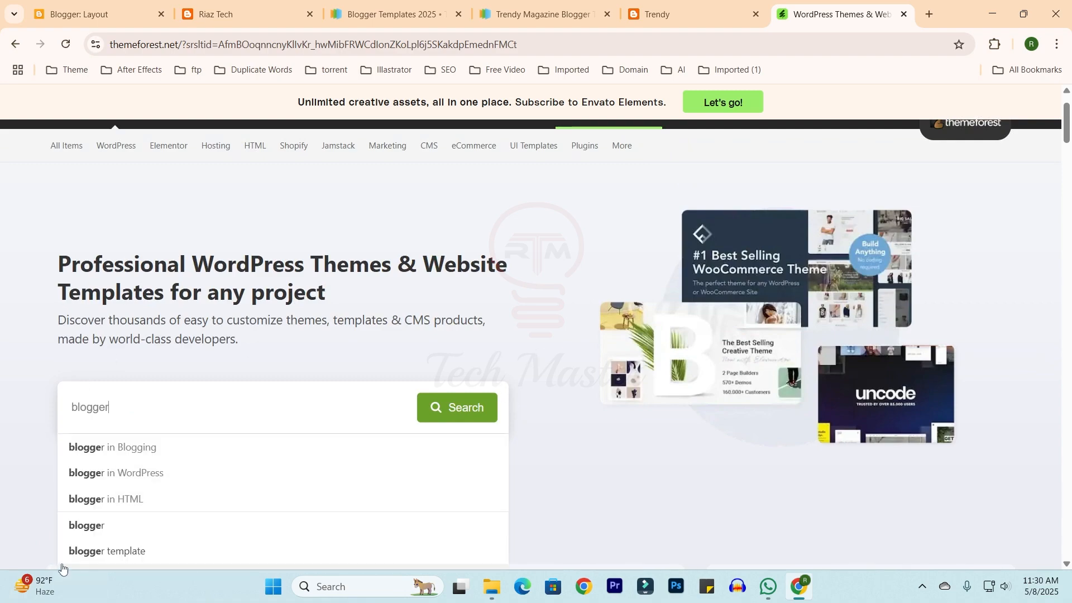
click(98, 551)
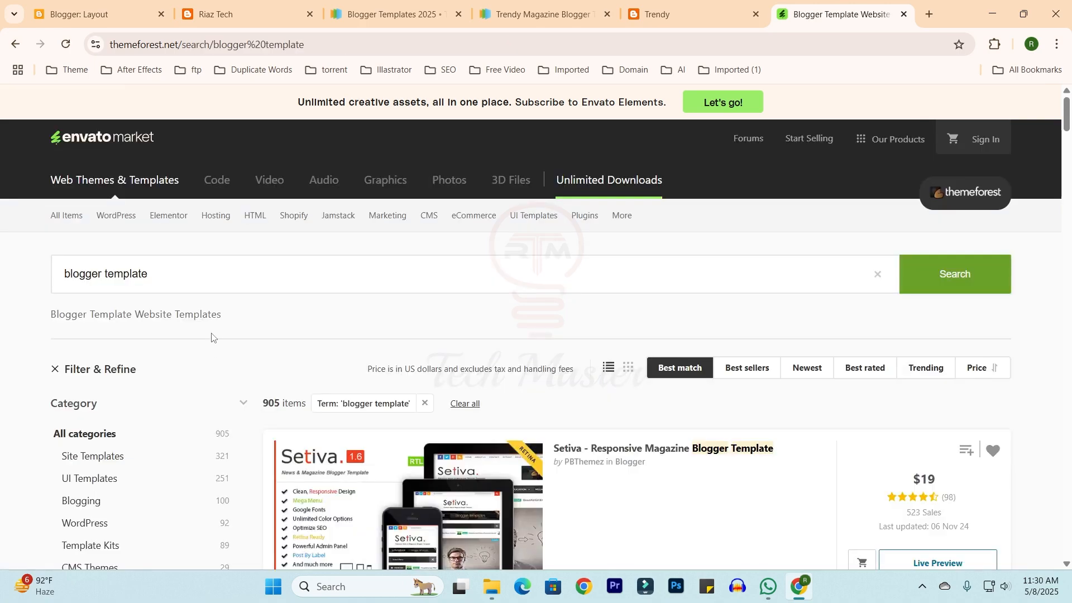
Compare the prices and ratings of the listed Blogger templates and open the Magspot item page
scroll(425, 211, down, 3)
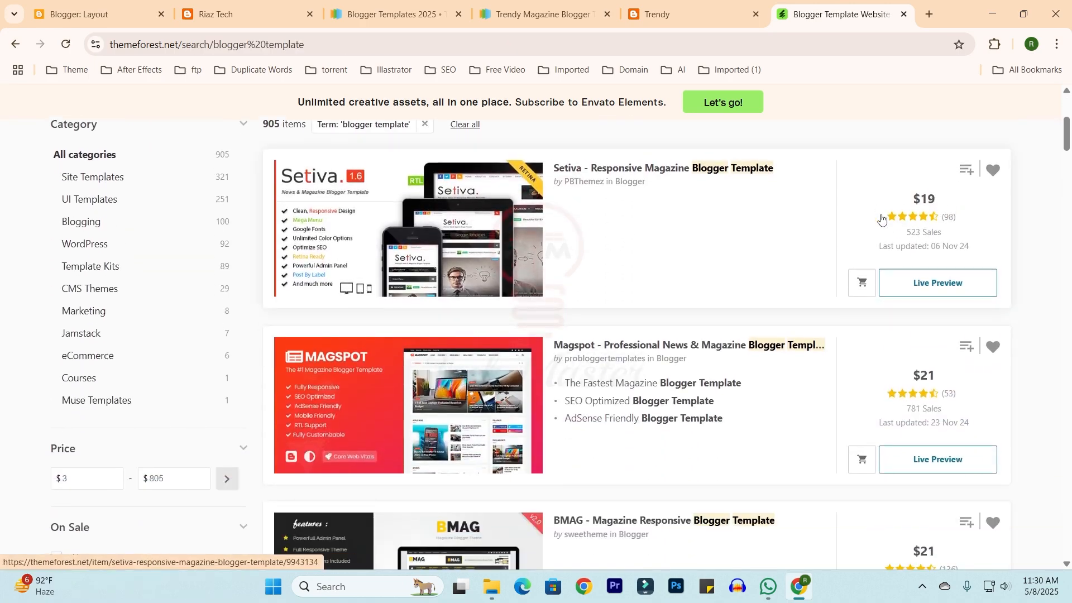
scroll(708, 289, down, 3)
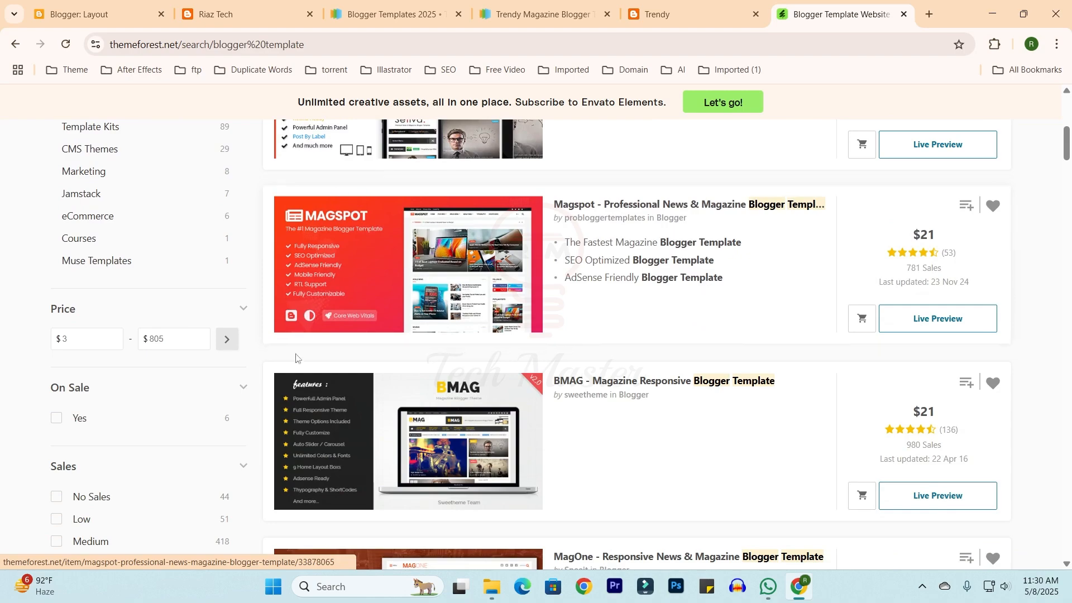
scroll(423, 387, down, 1)
scroll(422, 385, up, 1)
scroll(407, 347, up, 2)
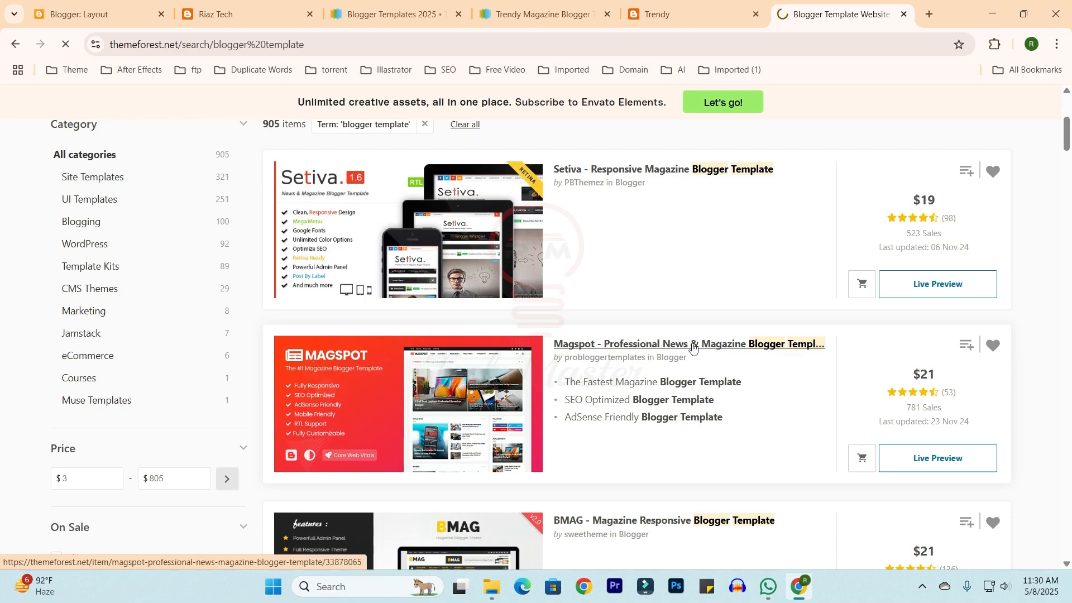
Review the Magspot template's license options and description, and open its live preview in a new tab
scroll(214, 377, down, 6)
scroll(131, 255, up, 5)
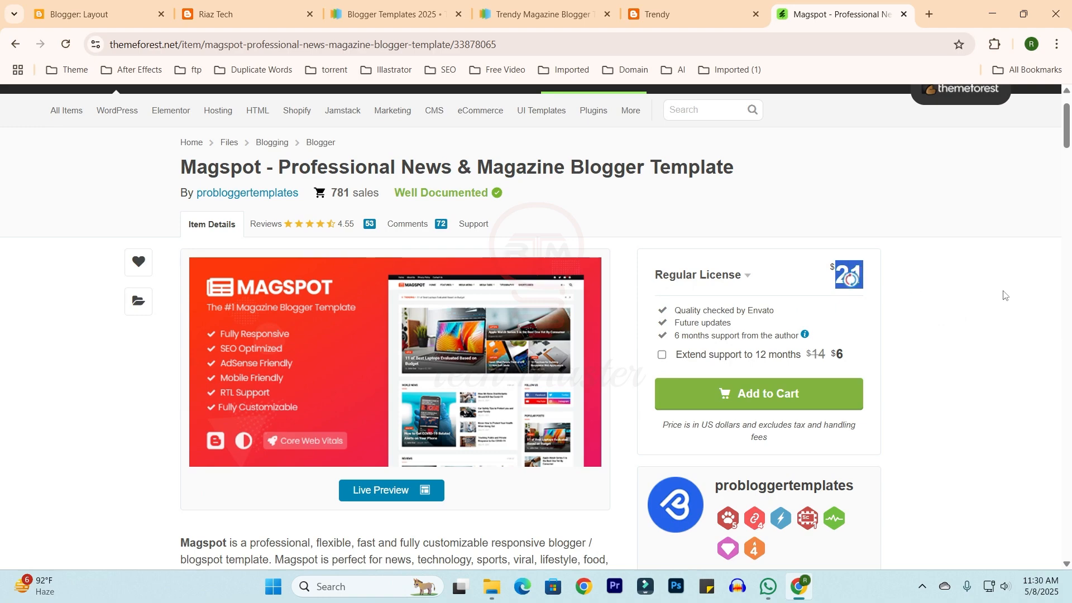
scroll(223, 313, down, 3)
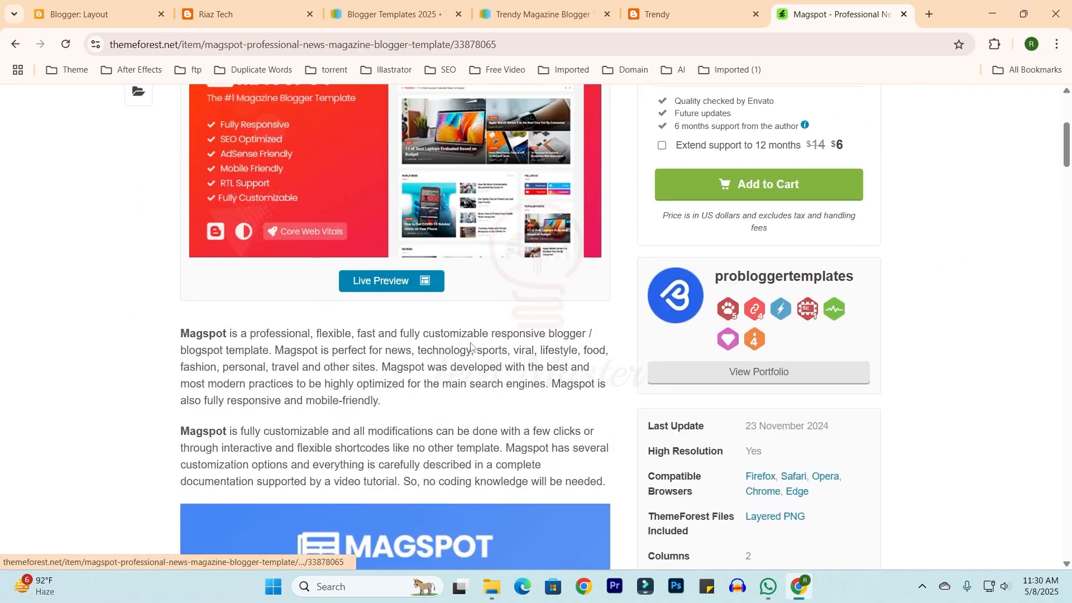
right_click(381, 287)
click(416, 302)
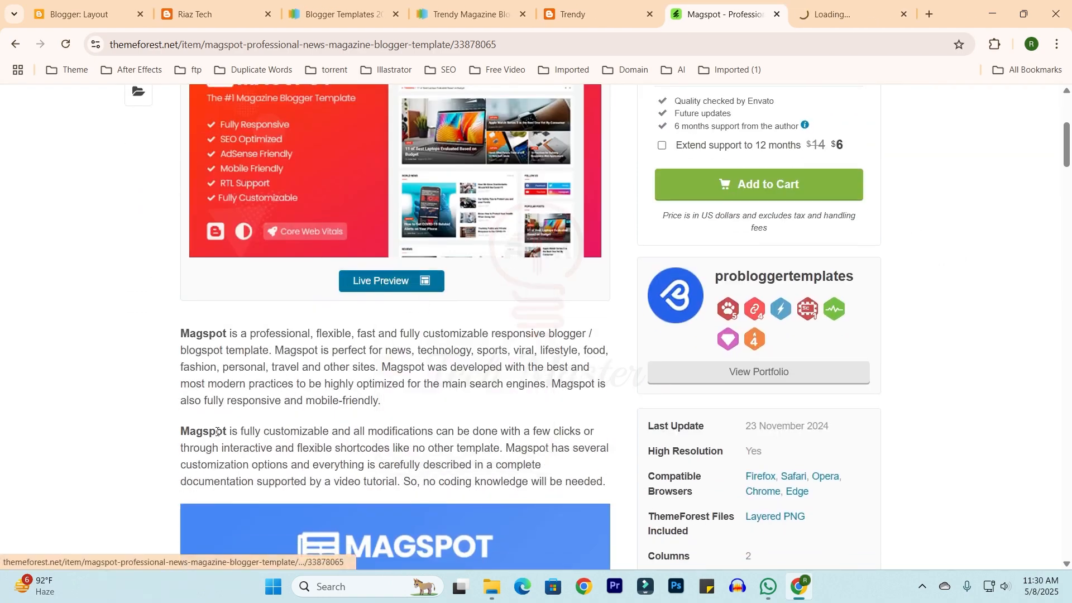
click(850, 12)
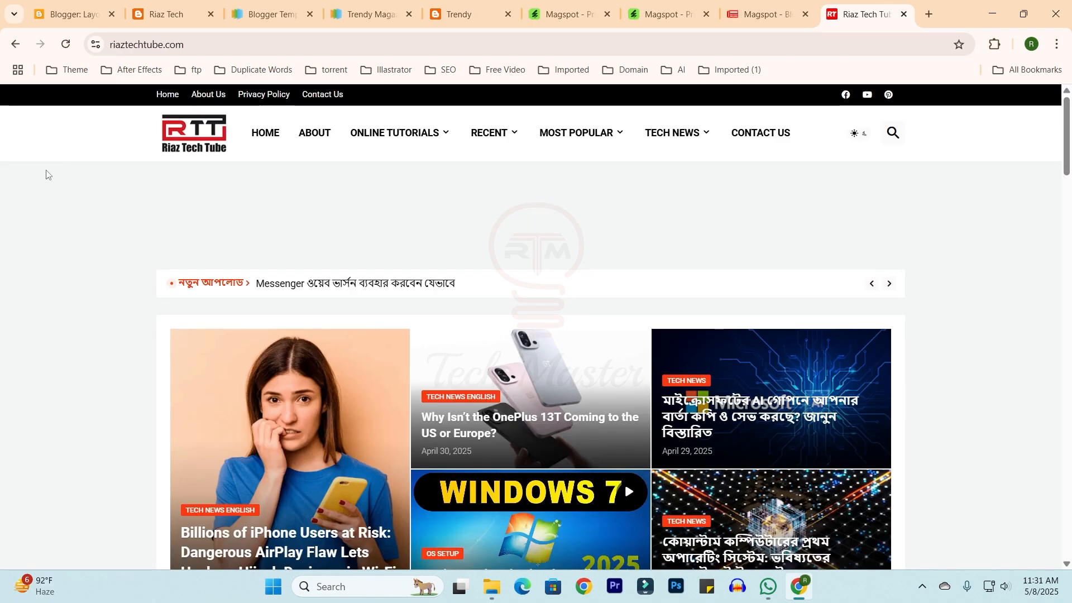
Examine the riaztechtube.com home page, including its header, featured posts, category sections and sidebar
click(768, 14)
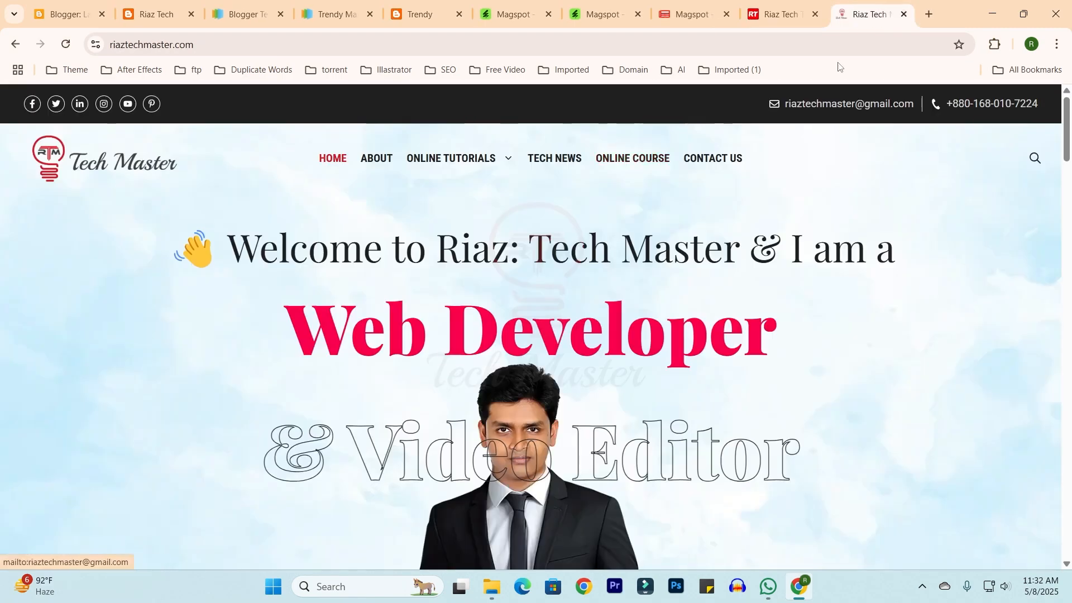
click(776, 14)
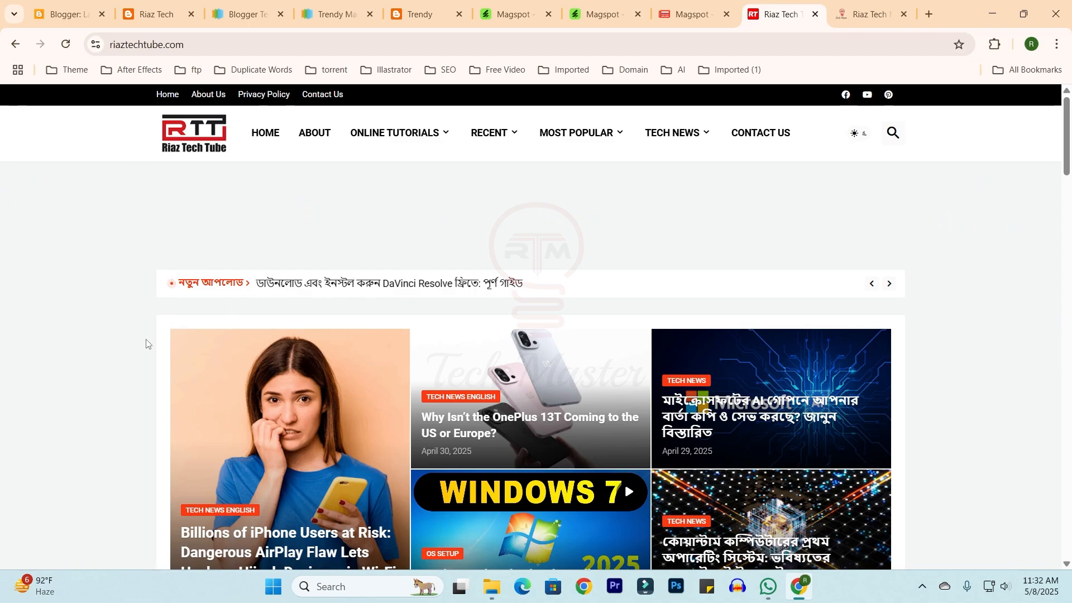
scroll(147, 344, down, 5)
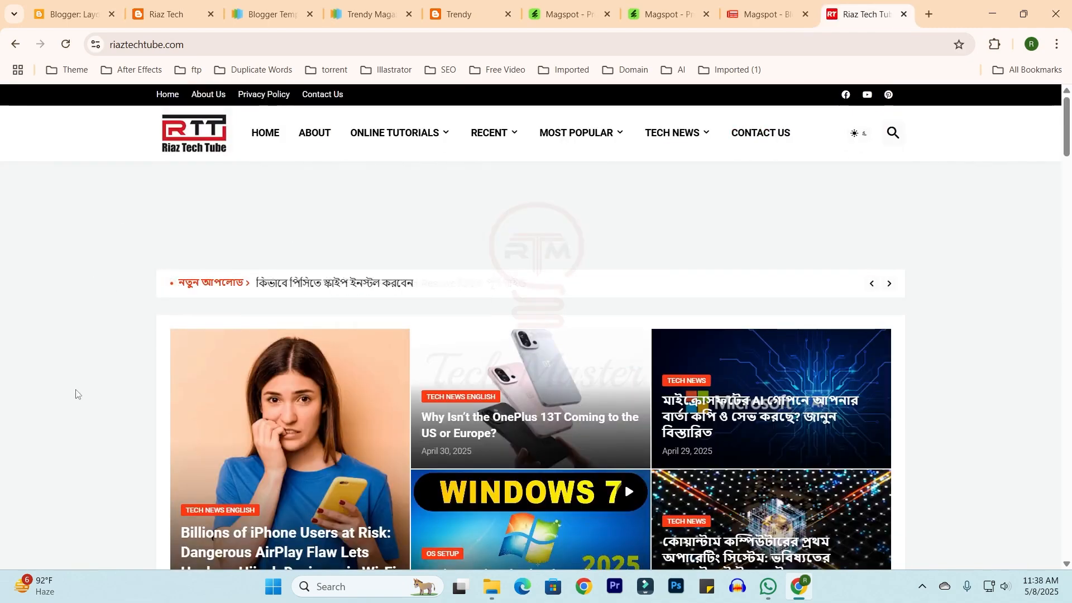
scroll(77, 390, down, 13)
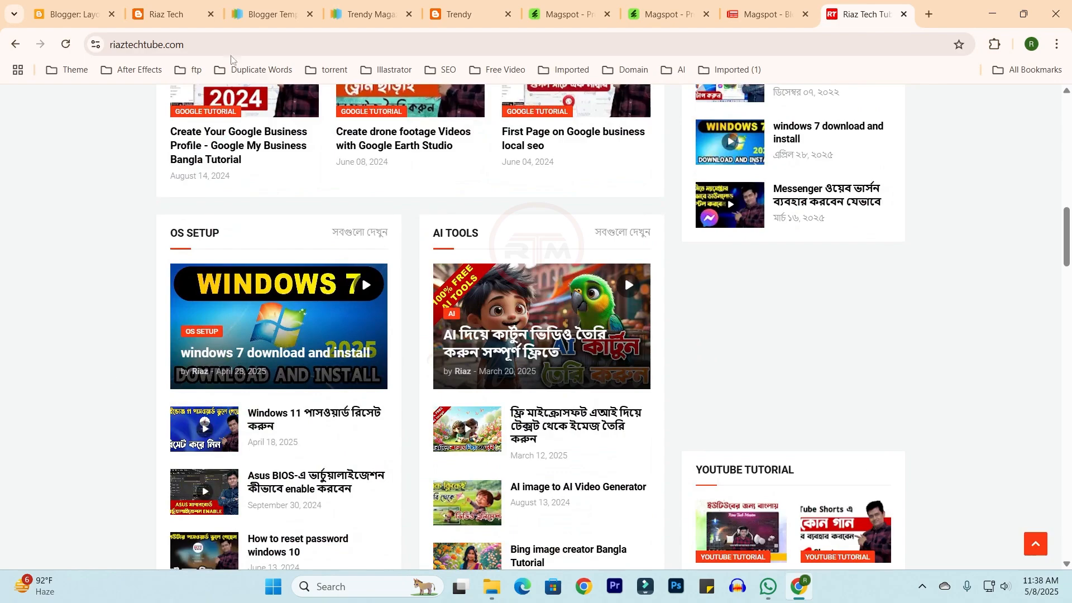
Return to the live blog and close all other tabs except the Blogger layout
key(ctrl+2)
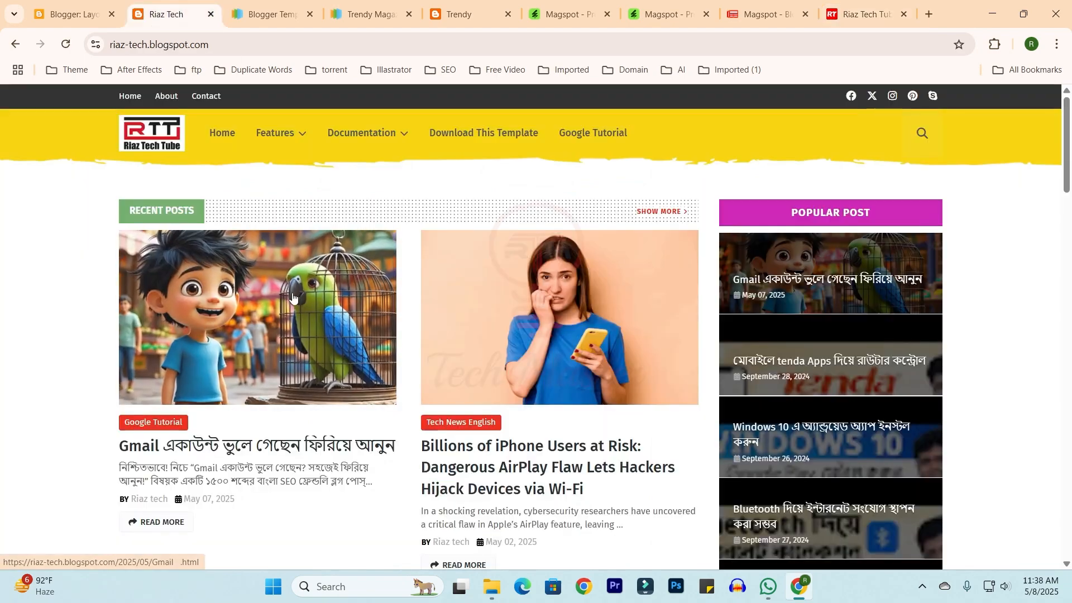
click(301, 15)
click(310, 16)
click(310, 15)
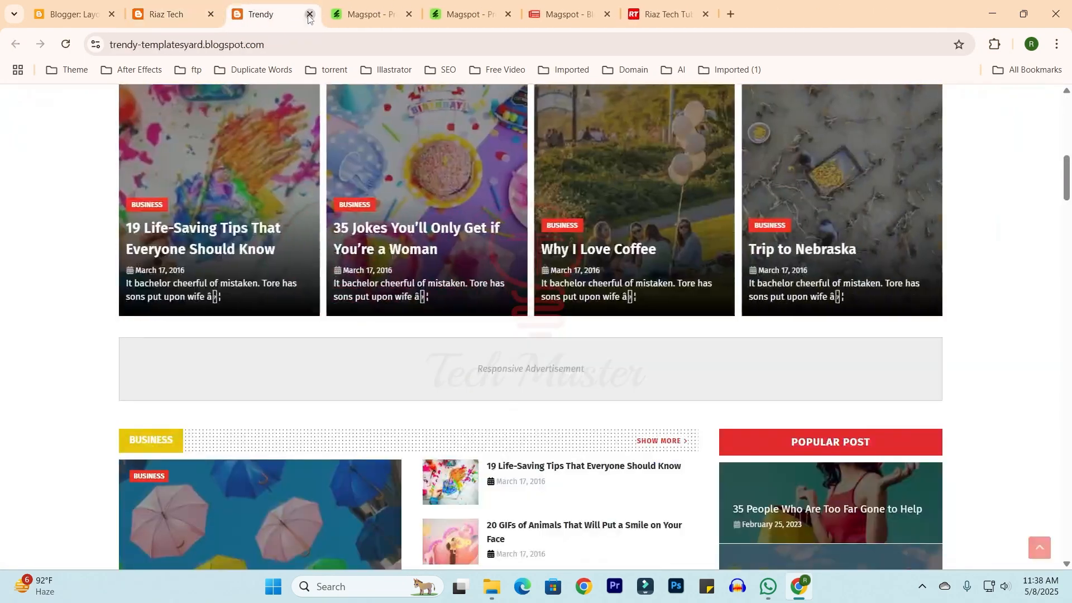
click(310, 15)
click(310, 15)
click(310, 15)
click(310, 15)
click(310, 15)
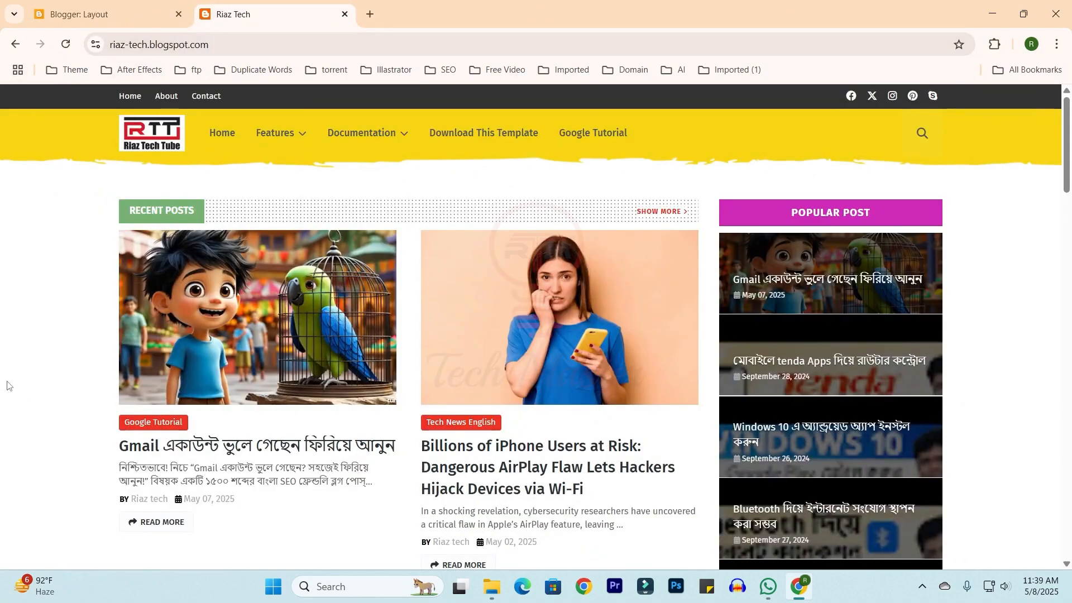
Restore the blog's theme from the backup file theme-290139611844324602.xml in the Downloads folder
click(94, 15)
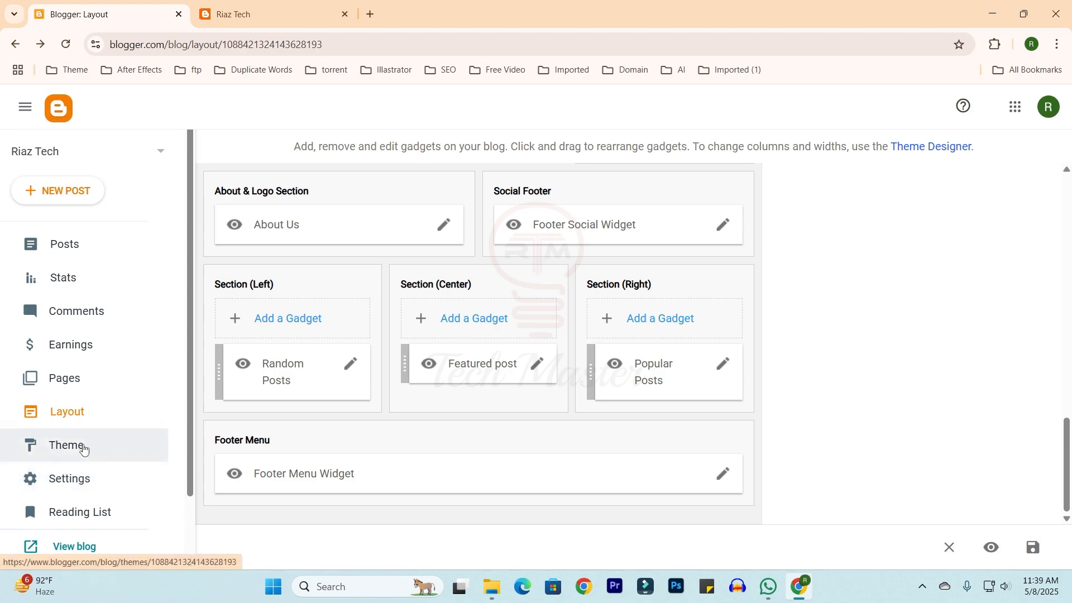
click(83, 447)
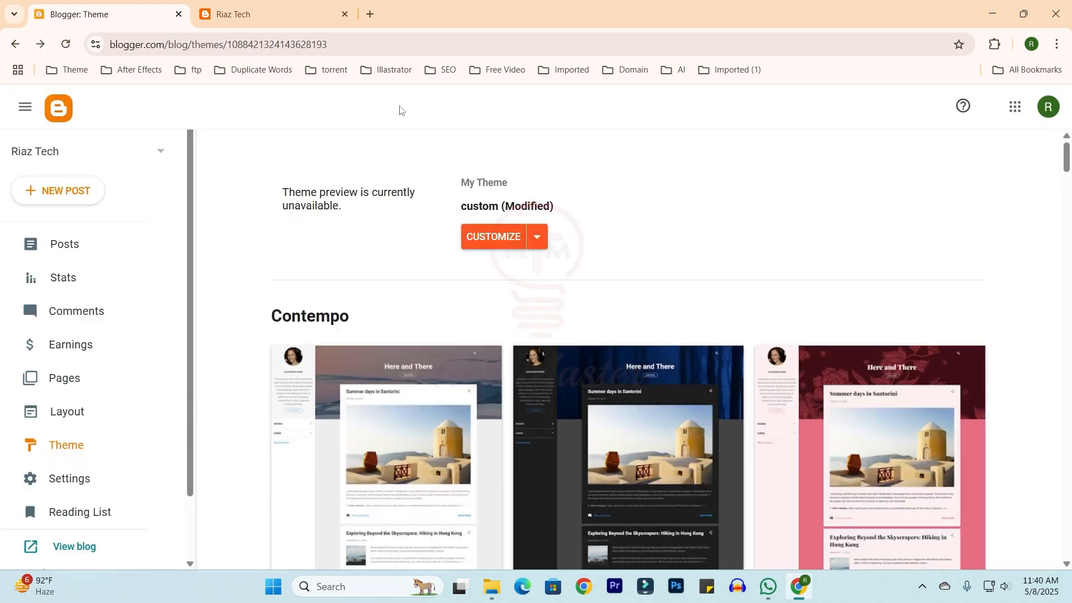
click(540, 238)
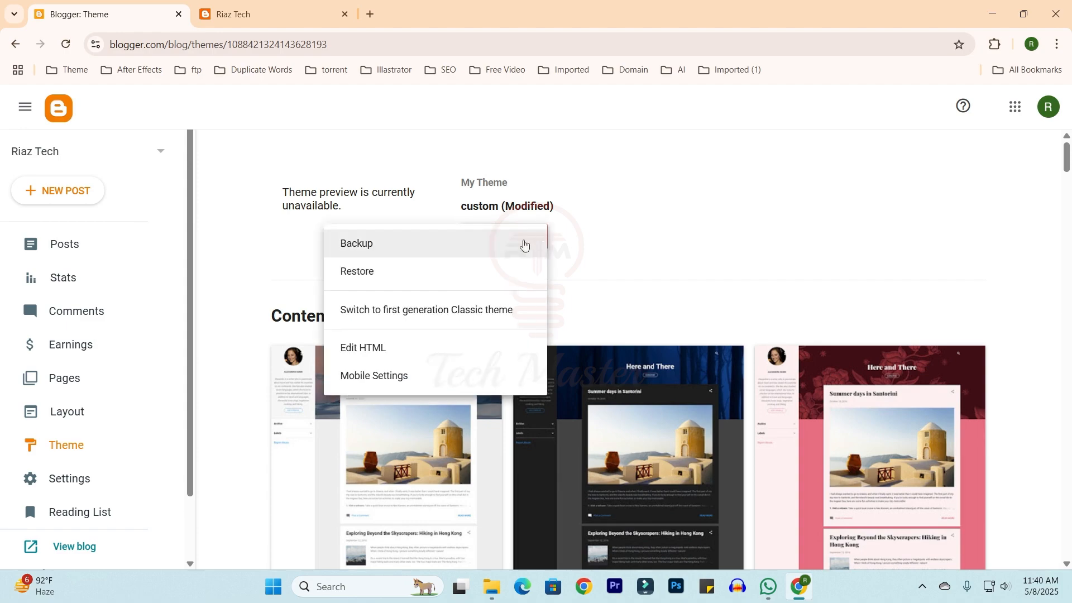
click(375, 277)
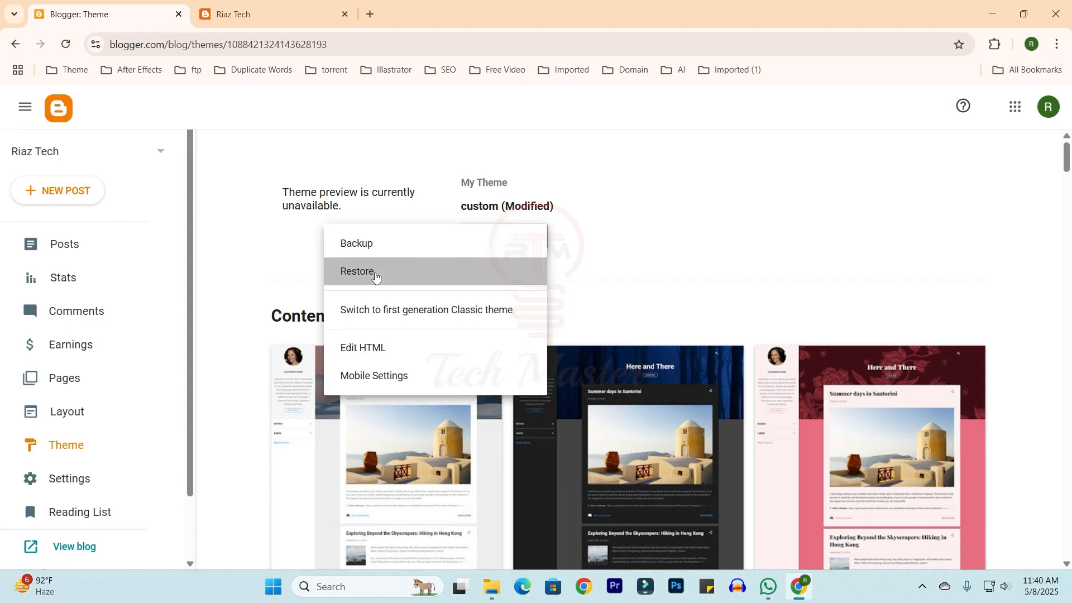
click(630, 378)
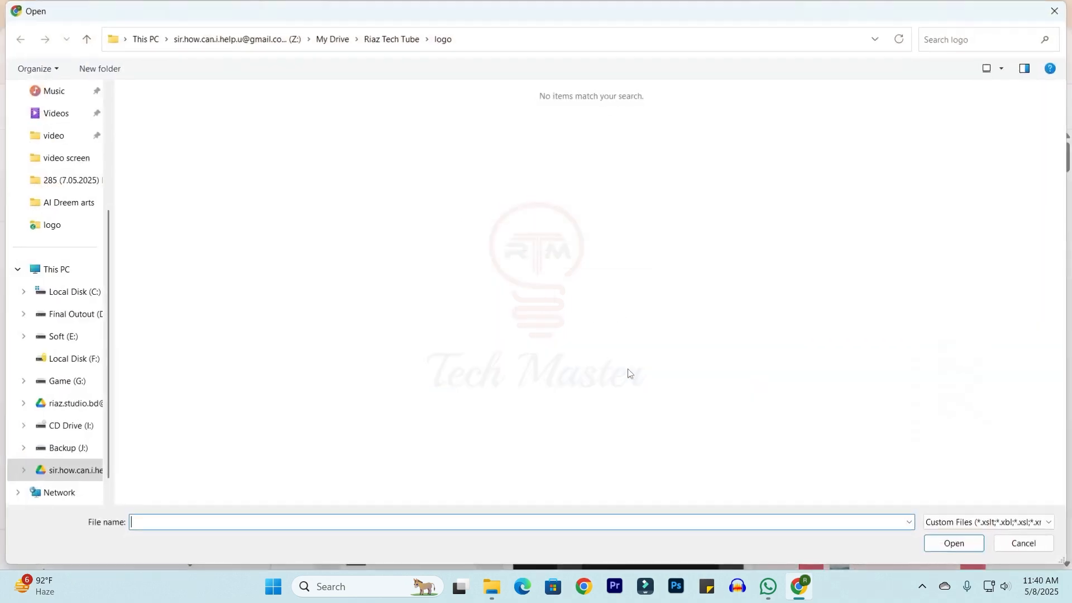
click(65, 215)
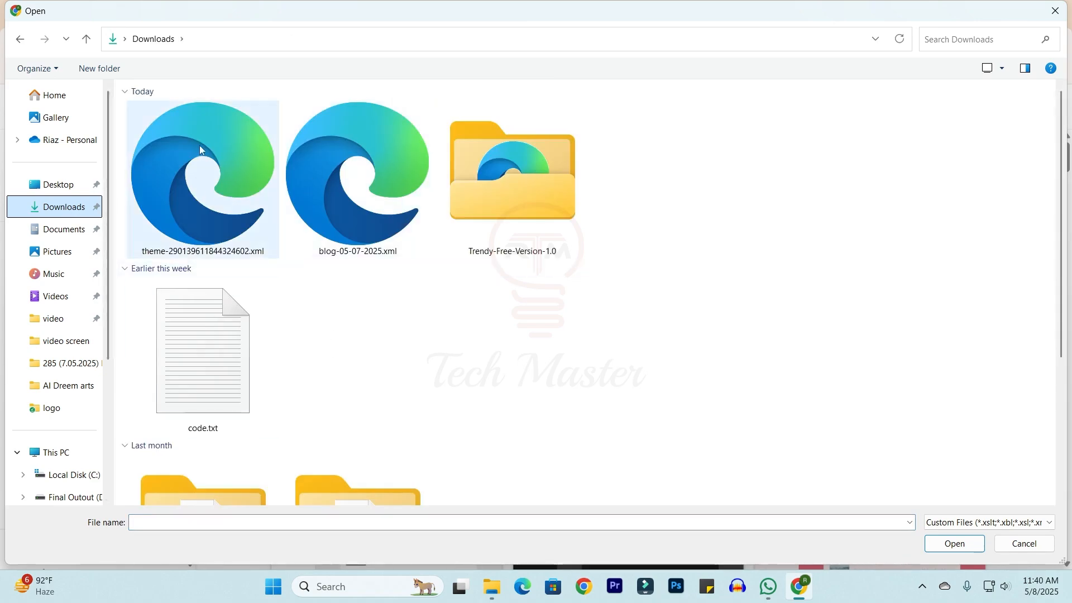
click(259, 231)
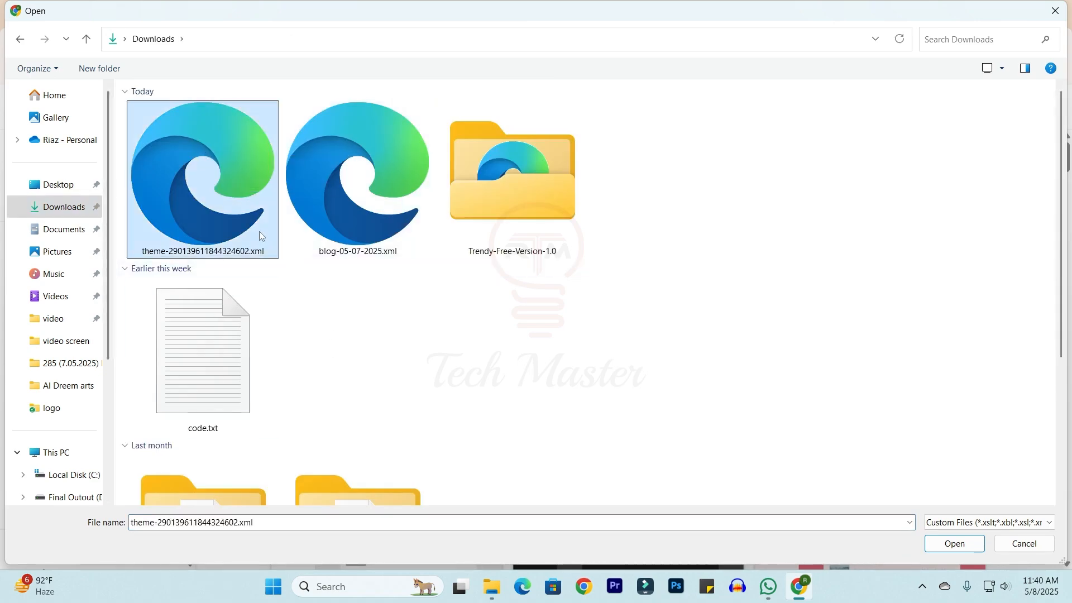
click(961, 541)
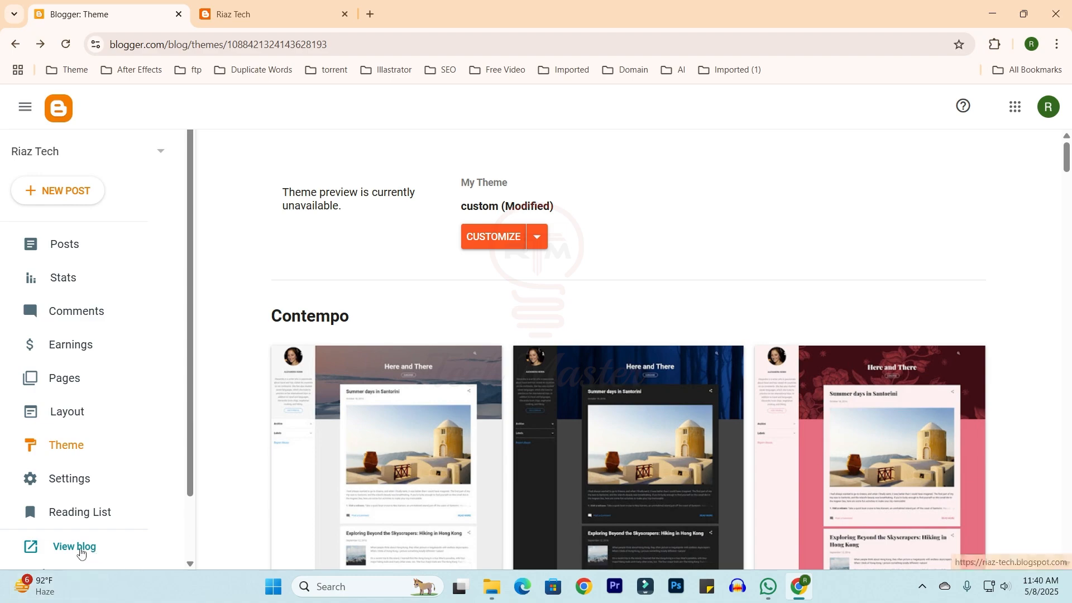
Open the live blog and examine the restored theme from its header and featured posts down to the footer
click(79, 552)
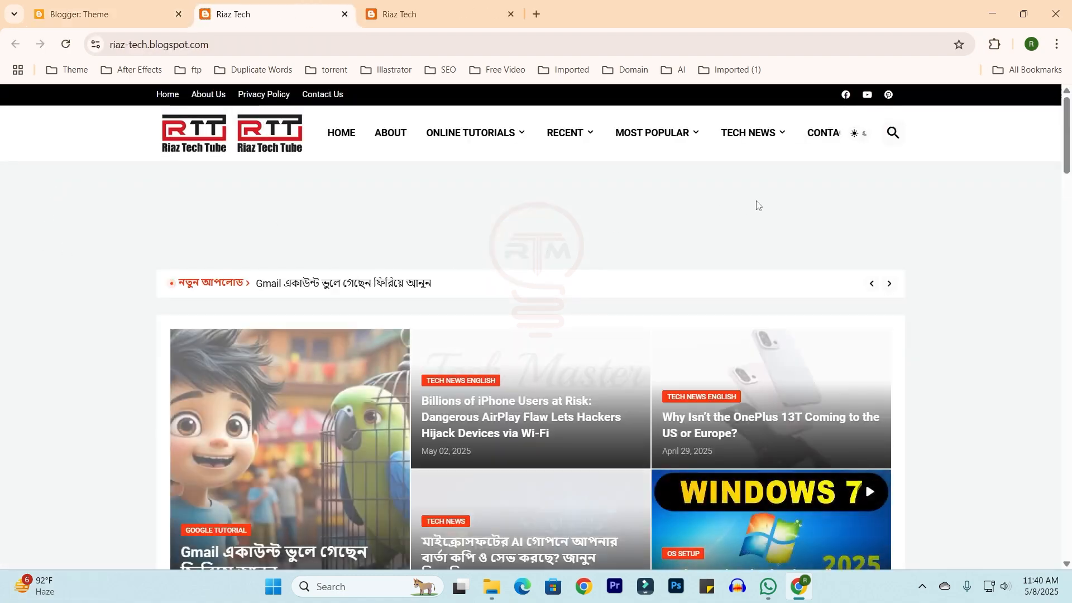
scroll(59, 291, down, 6)
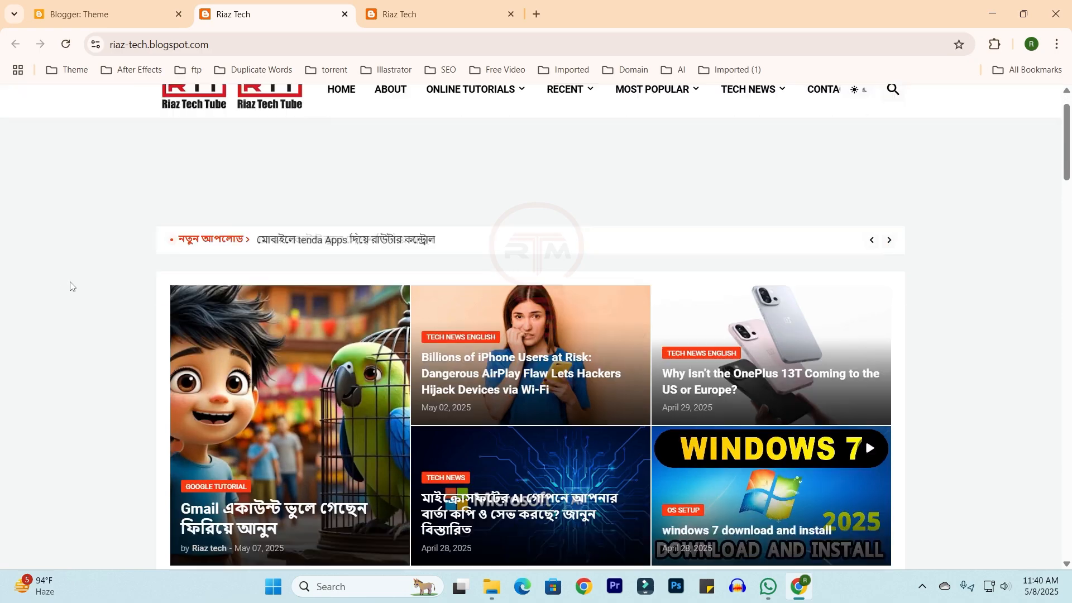
scroll(72, 285, down, 2)
scroll(73, 284, down, 1)
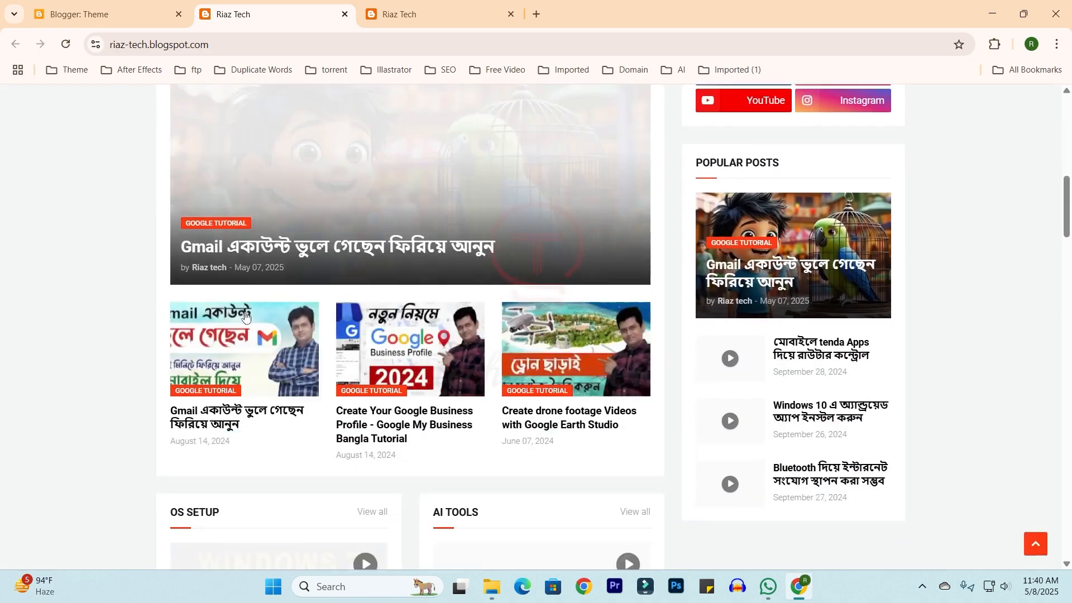
scroll(125, 290, down, 5)
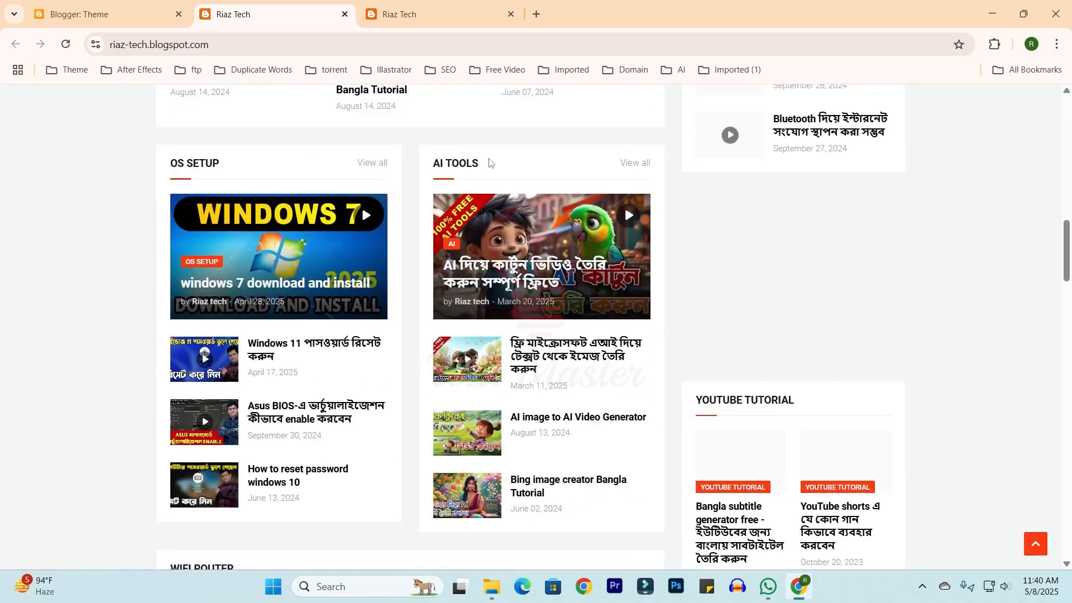
scroll(55, 270, down, 6)
scroll(55, 270, down, 18)
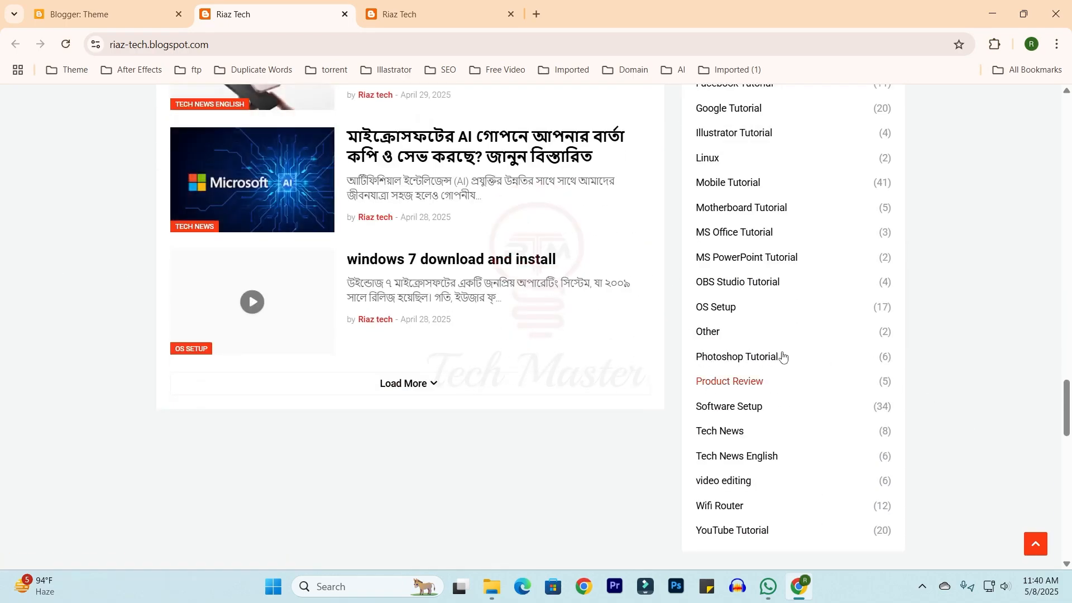
scroll(777, 340, down, 5)
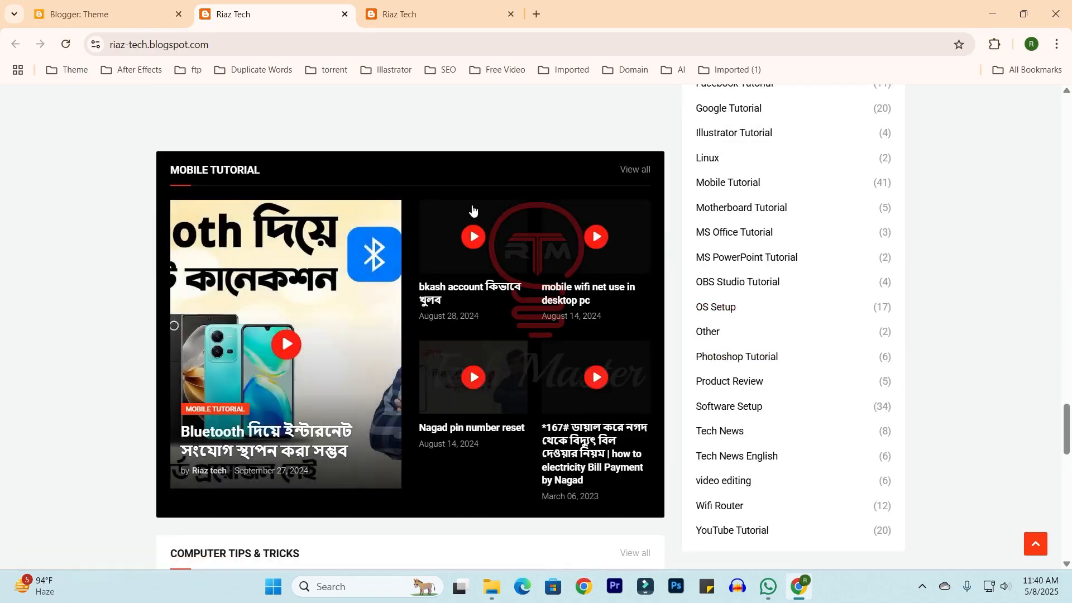
scroll(7, 132, down, 6)
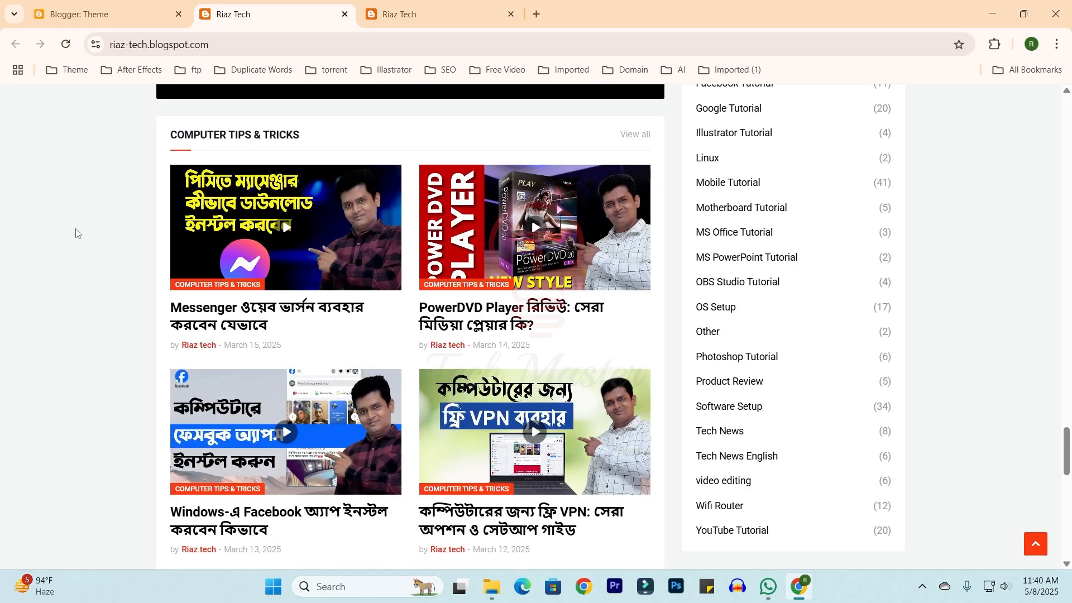
scroll(862, 332, down, 15)
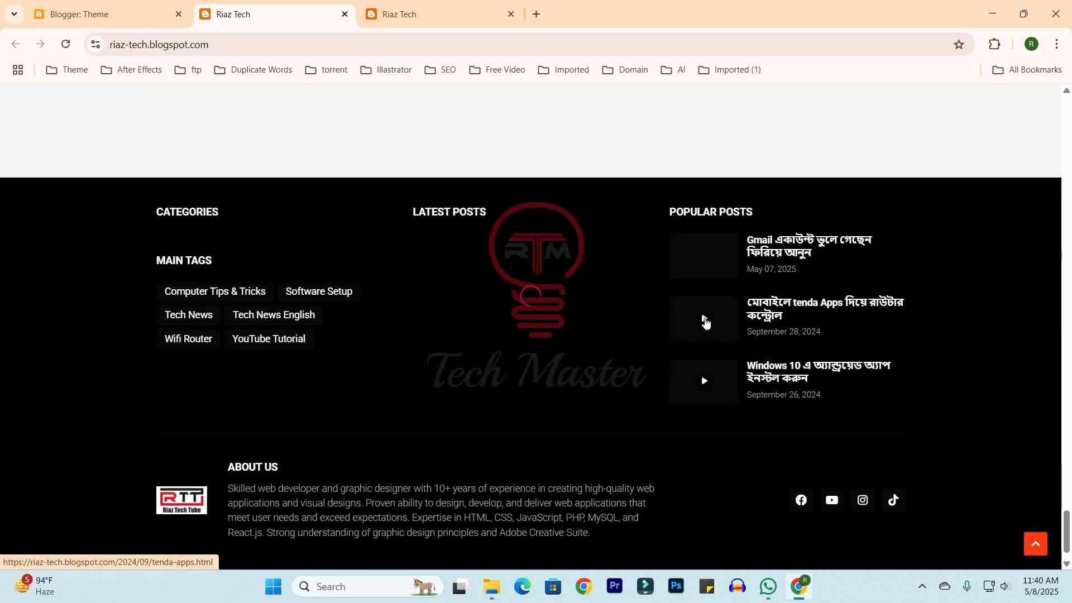
scroll(59, 350, up, 20)
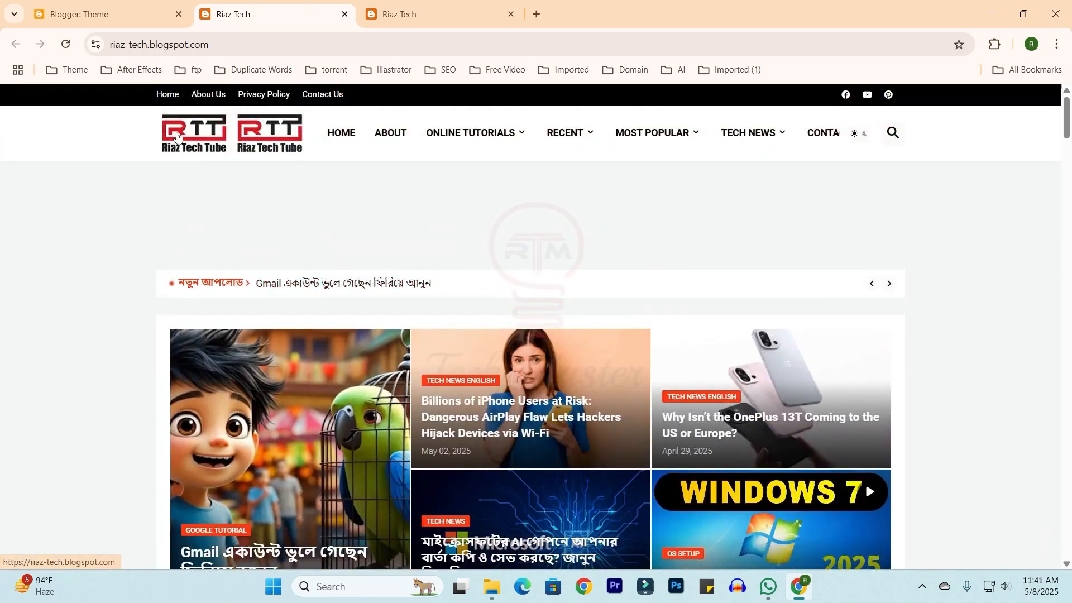
Inspect the blog's header logo area and review each category section from Google Tutorial to Software Setup along with the sidebar
drag(129, 136, 23, 218)
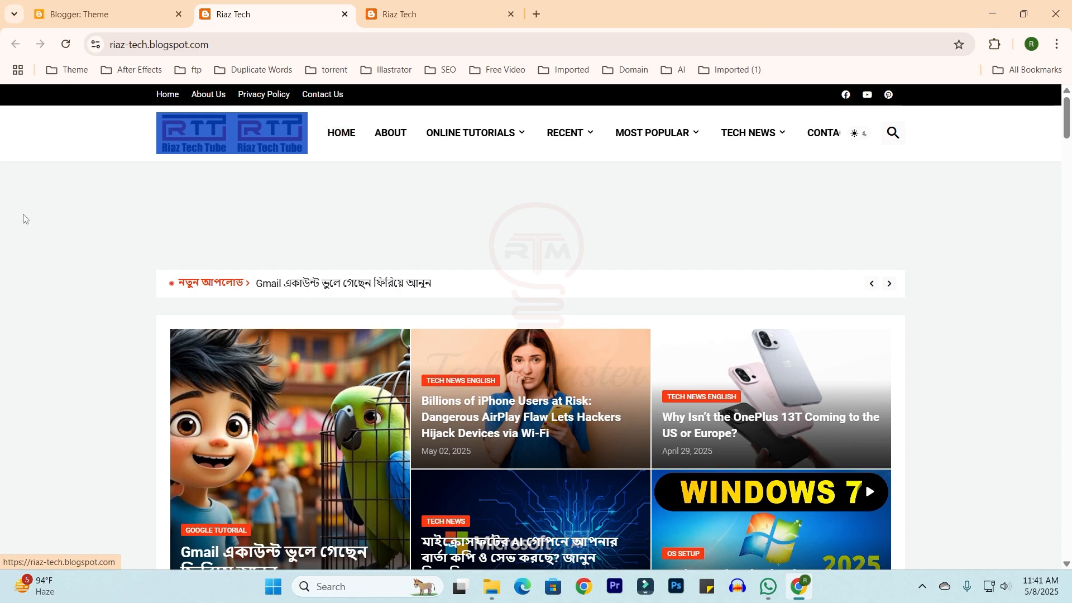
click(23, 218)
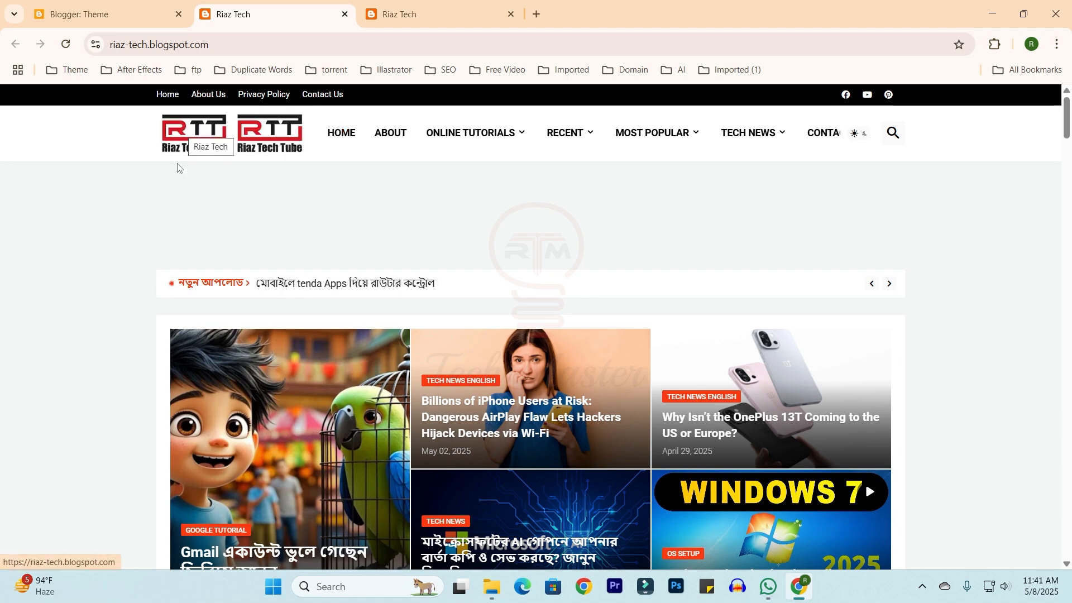
scroll(662, 373, down, 6)
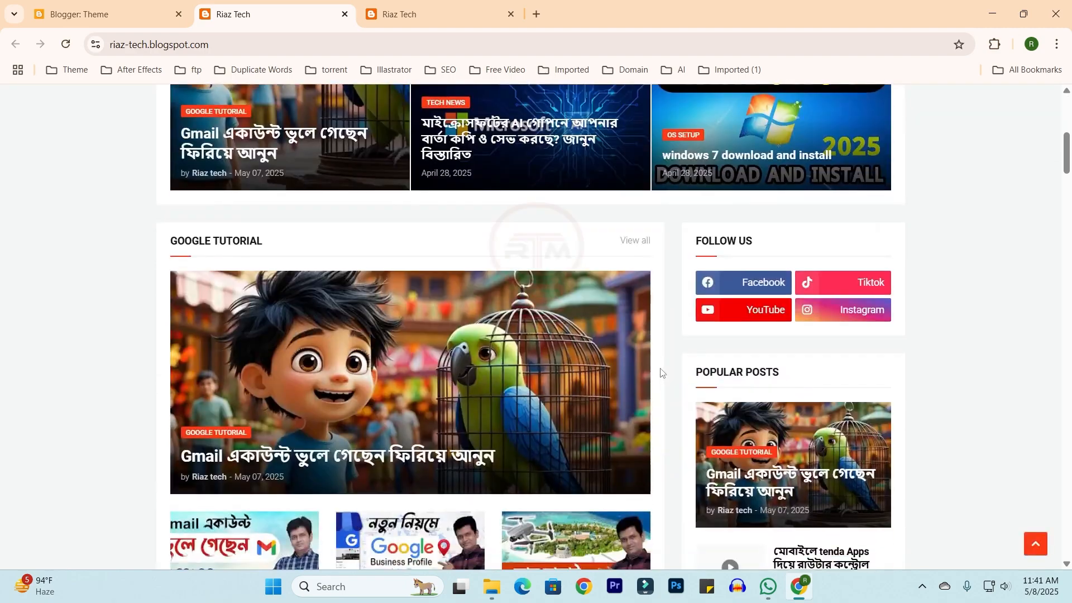
scroll(662, 373, up, 6)
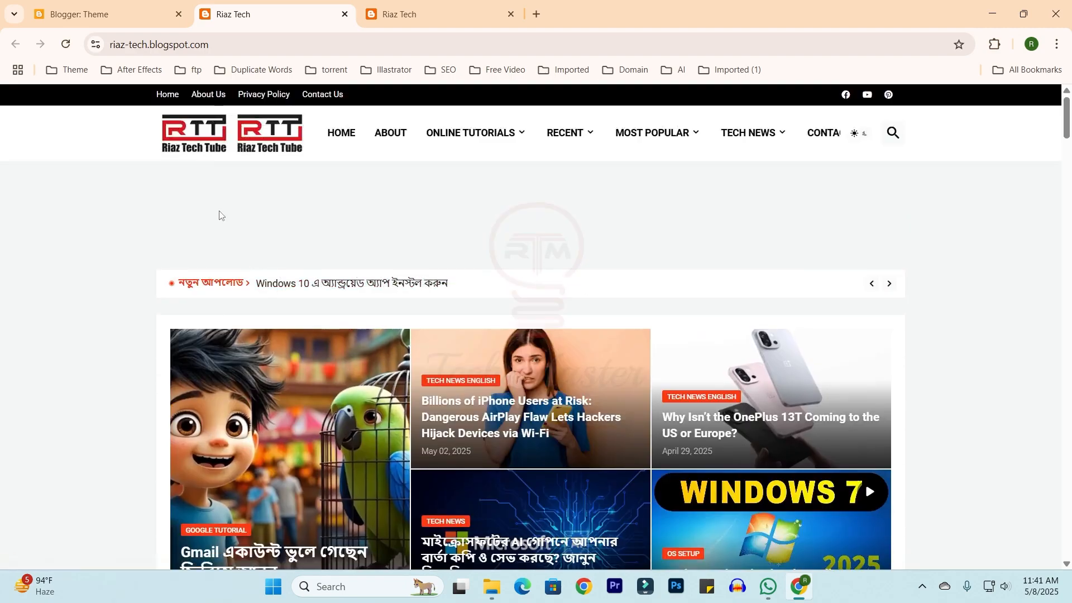
scroll(220, 215, down, 6)
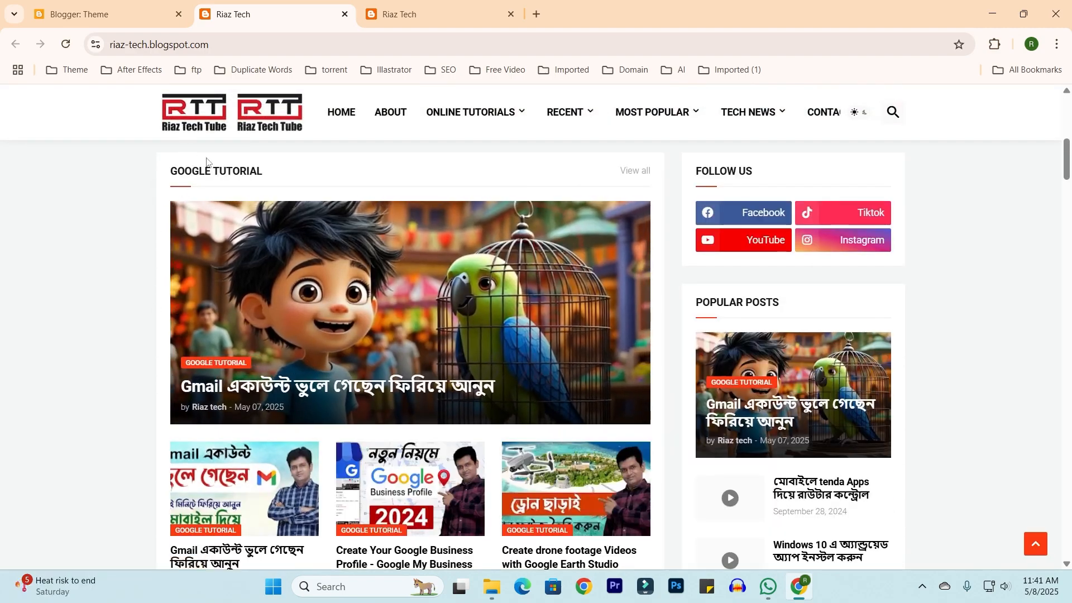
scroll(380, 298, down, 5)
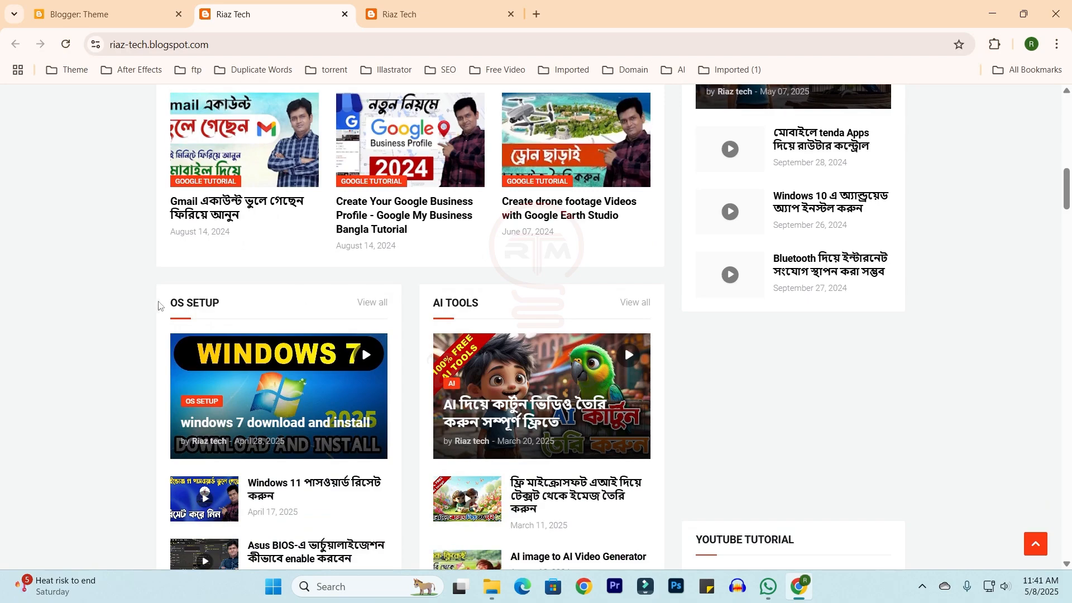
scroll(167, 383, down, 4)
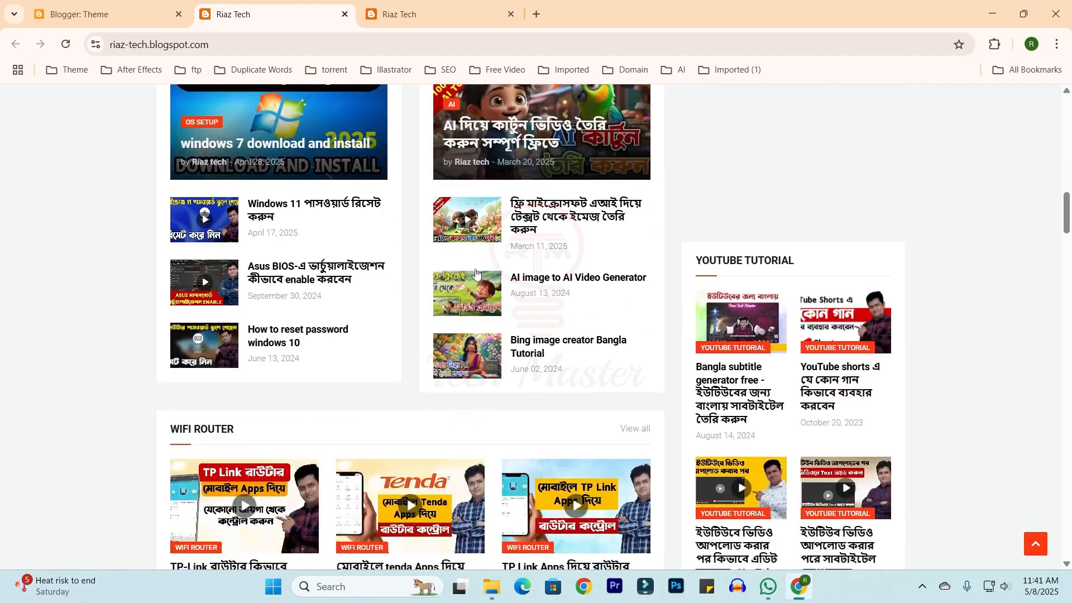
scroll(167, 383, down, 2)
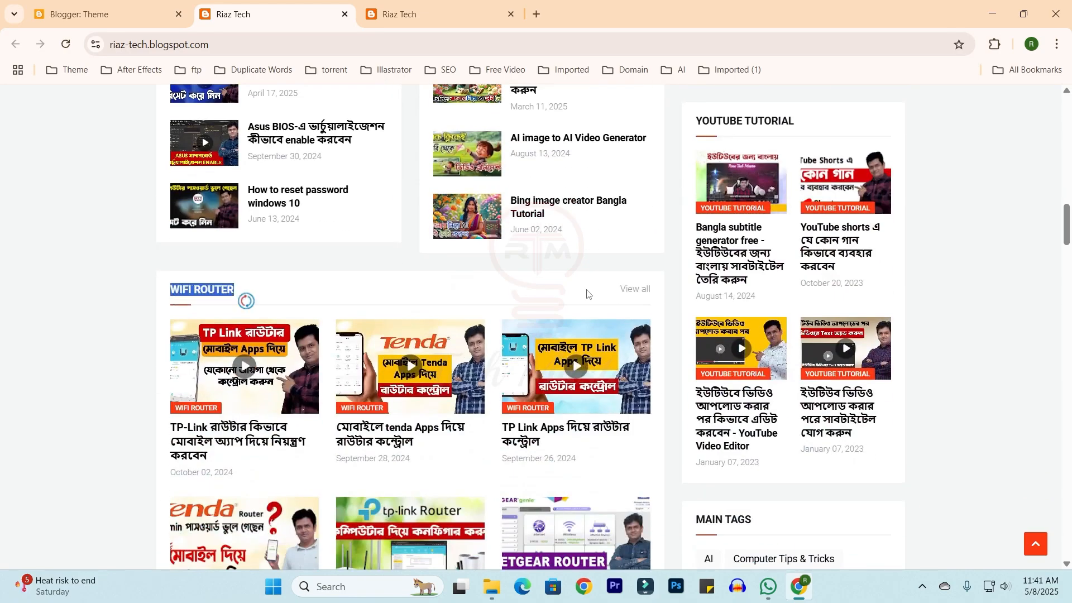
scroll(190, 311, down, 11)
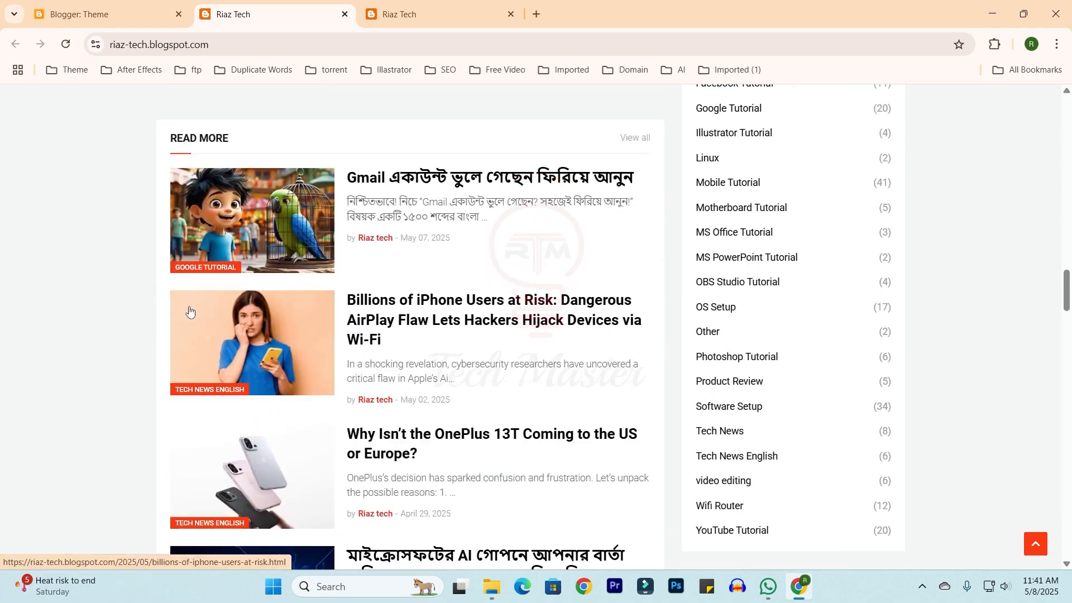
scroll(350, 309, down, 11)
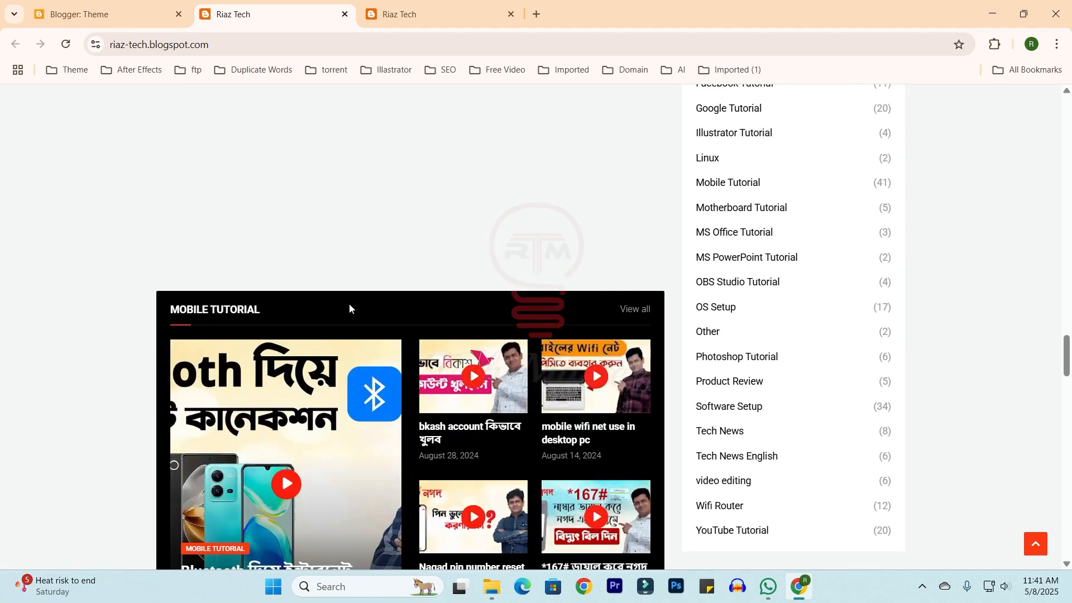
scroll(531, 427, down, 5)
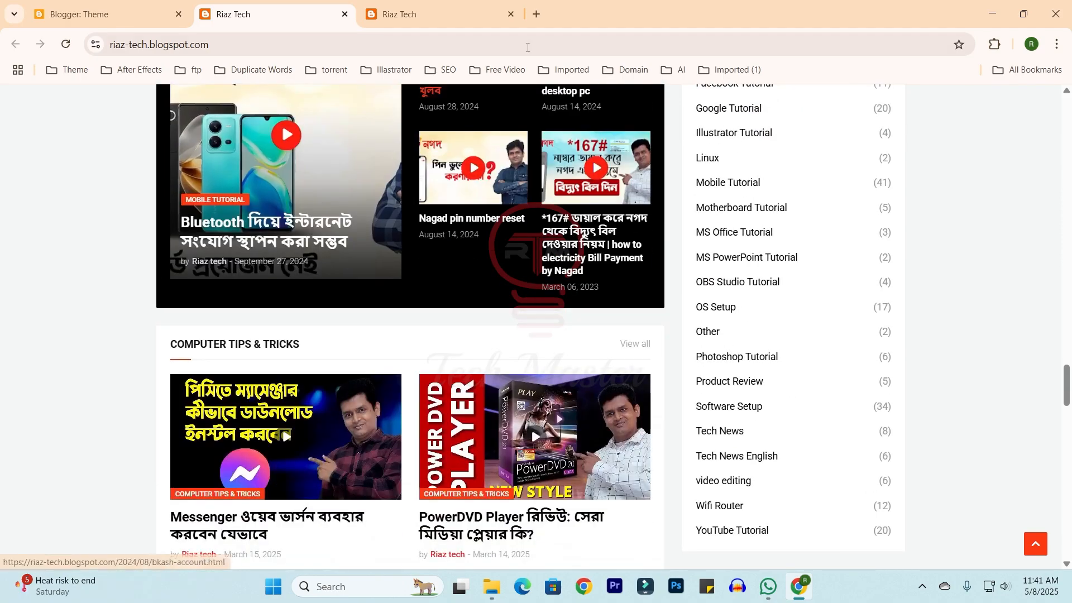
scroll(531, 427, up, 4)
scroll(581, 272, down, 3)
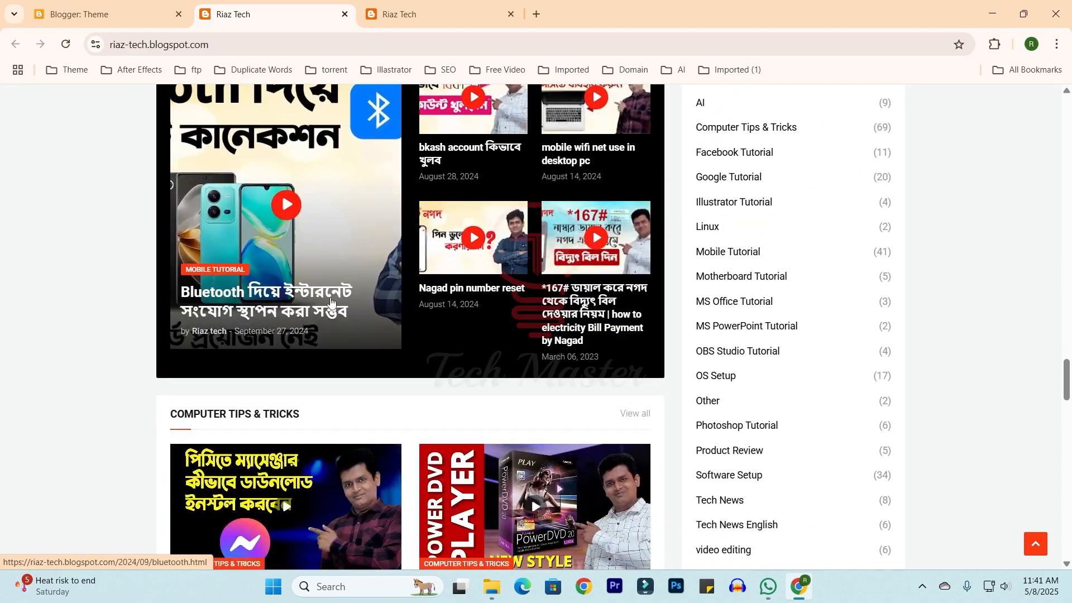
scroll(191, 315, down, 17)
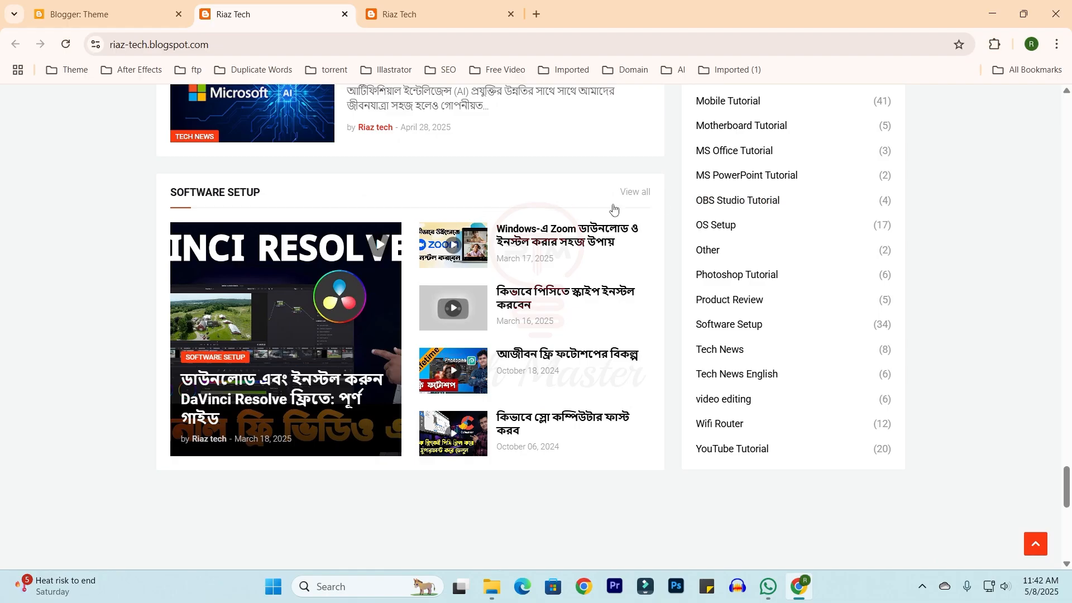
scroll(127, 330, down, 4)
scroll(532, 334, up, 20)
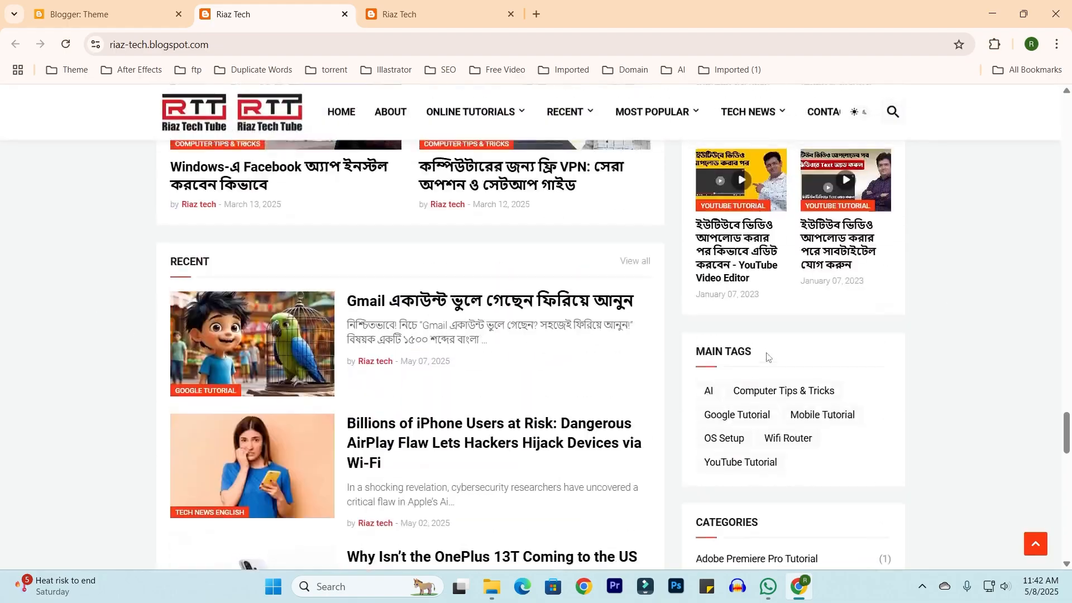